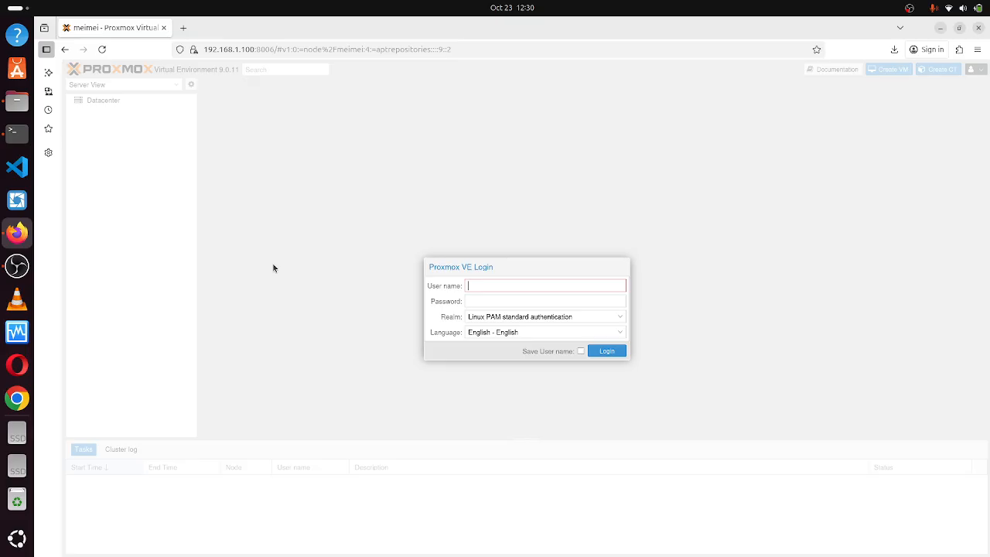
# Log in as root with the account password and dismiss the no-subscription notice.
pyautogui.write('root')
pyautogui.click(488, 302)
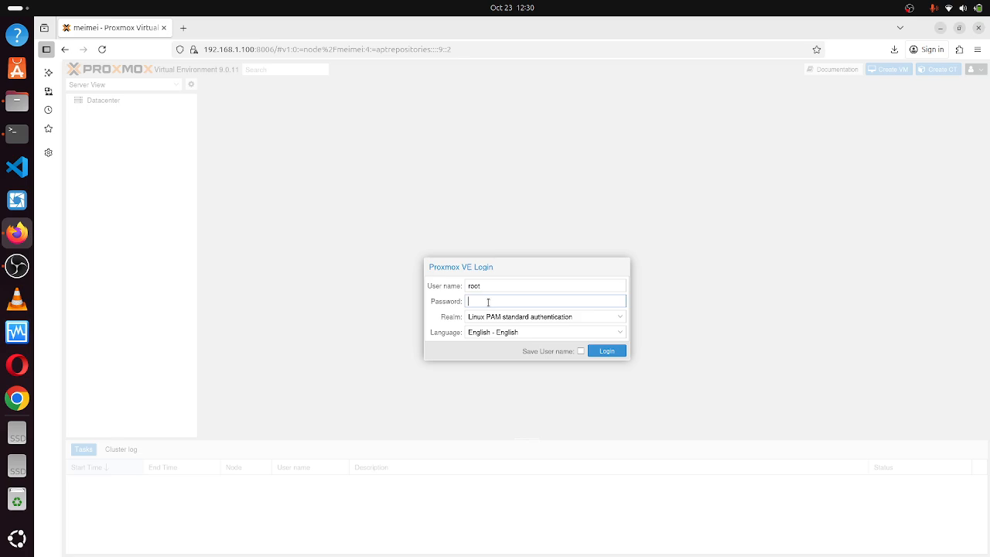
pyautogui.write('***')
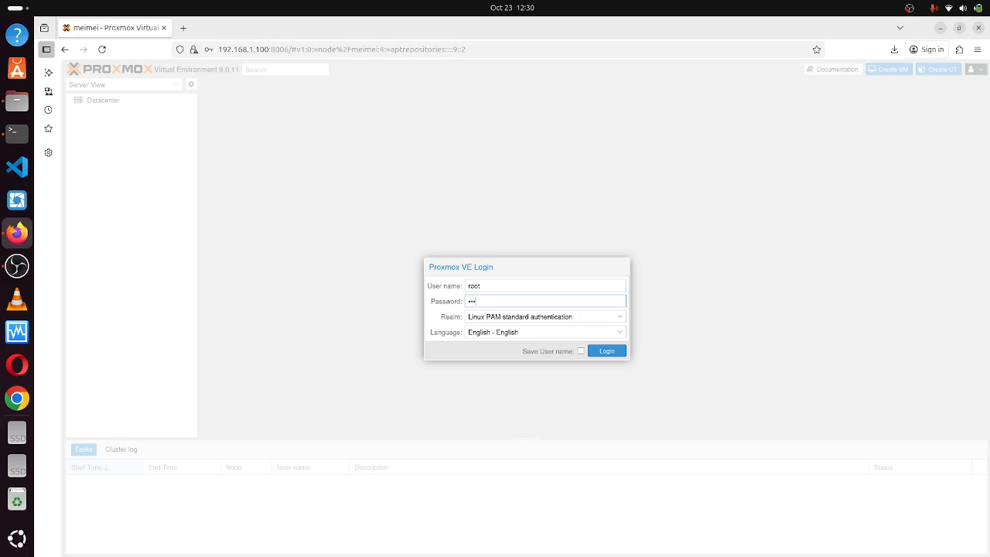
pyautogui.press('BackSpace')
pyautogui.press('BackSpace')
pyautogui.press('BackSpace')
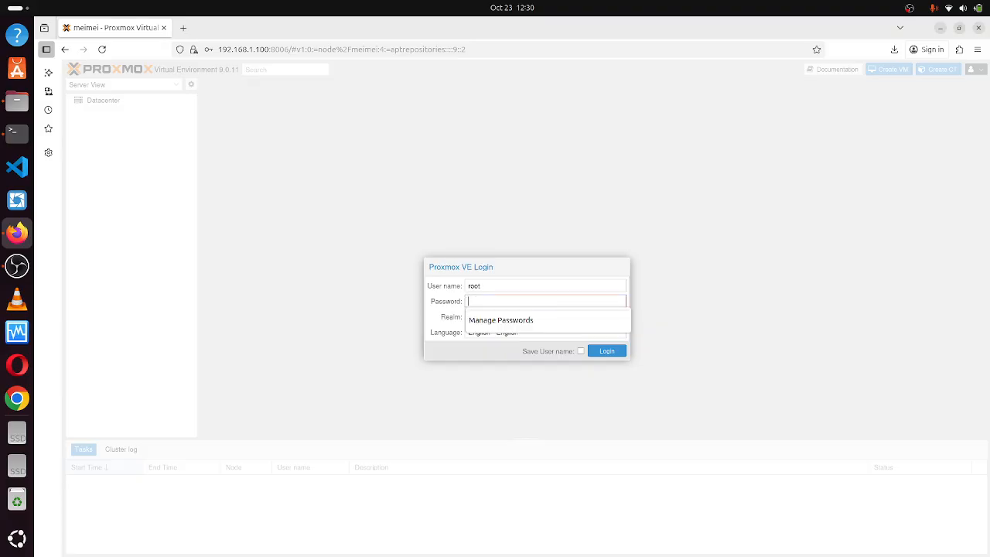
pyautogui.write('******')
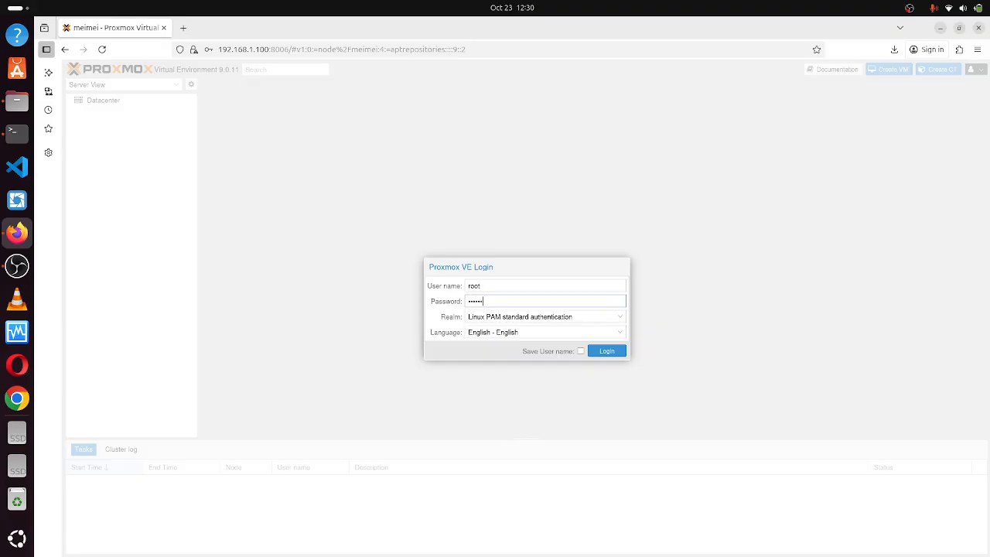
pyautogui.write('***********')
pyautogui.press('Return')
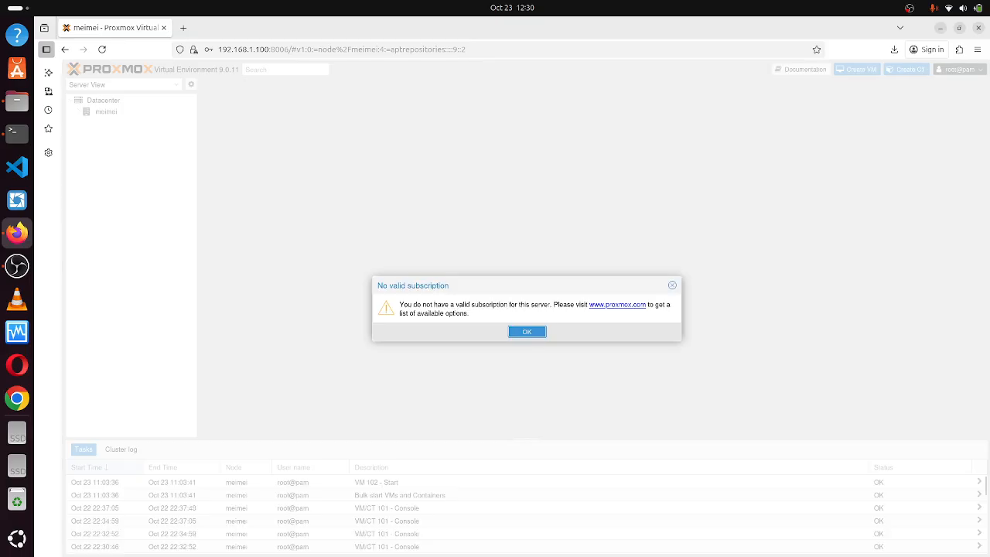
pyautogui.click(532, 332)
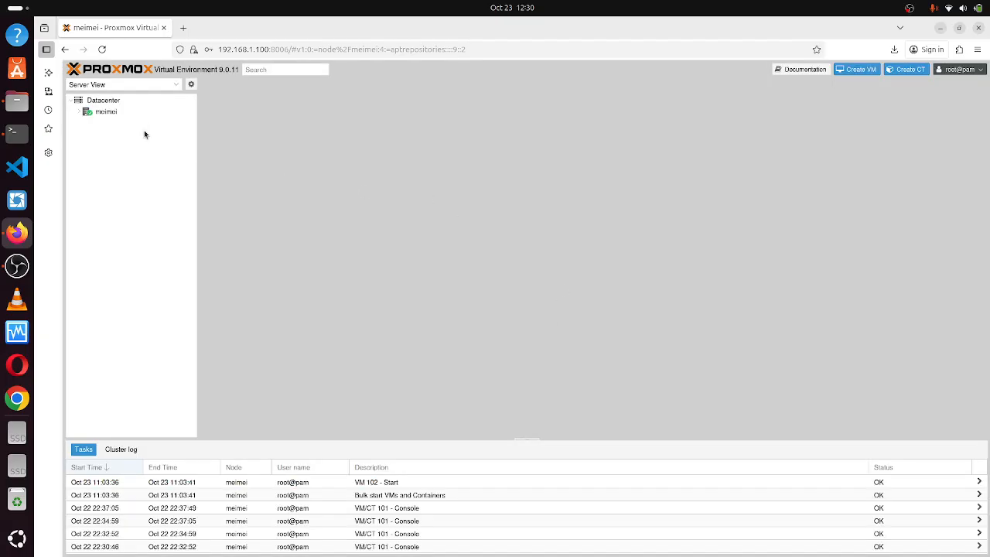
# Expand node meimei, view VM 100 (akeno) and albedo storage, then meimei's APT Repositories page.
pyautogui.click(85, 113)
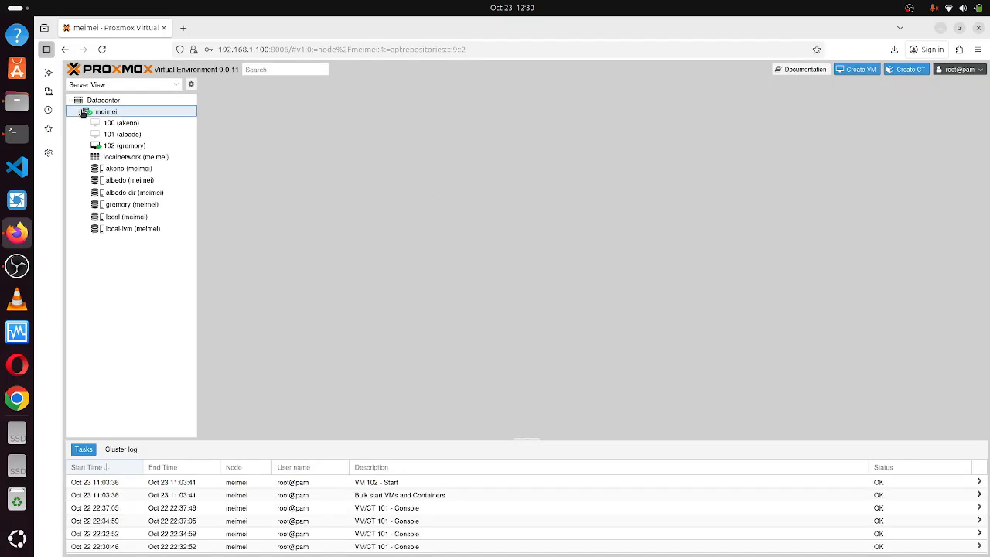
pyautogui.click(114, 126)
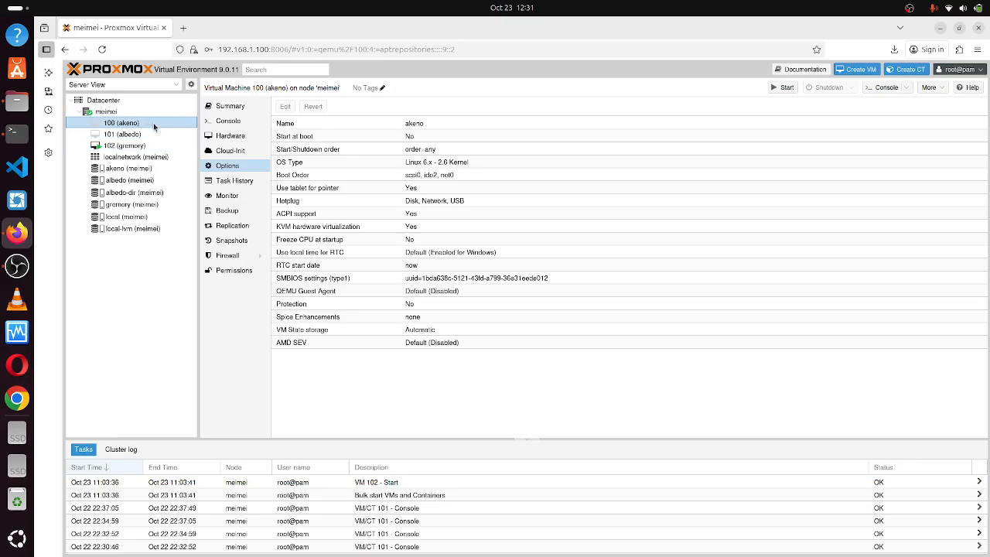
pyautogui.click(120, 181)
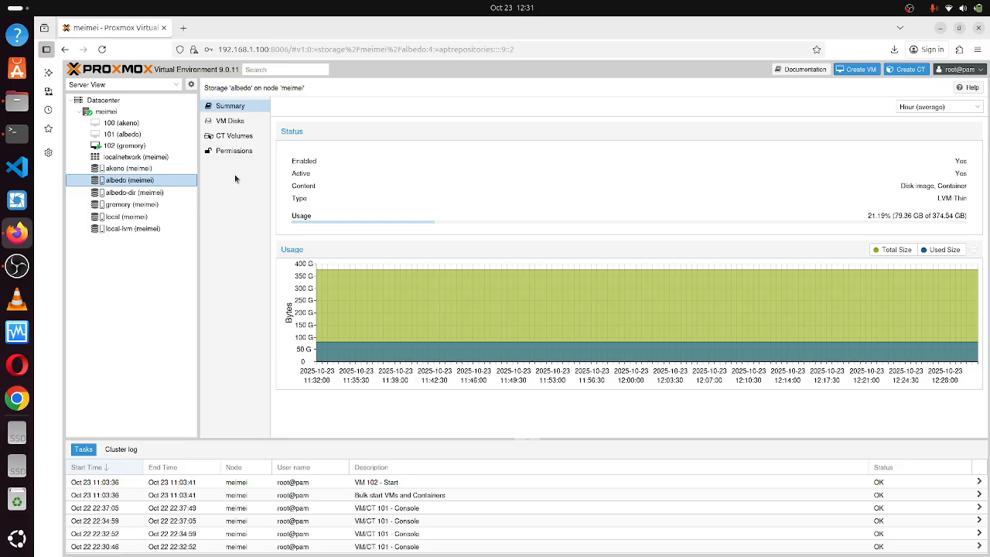
pyautogui.click(150, 115)
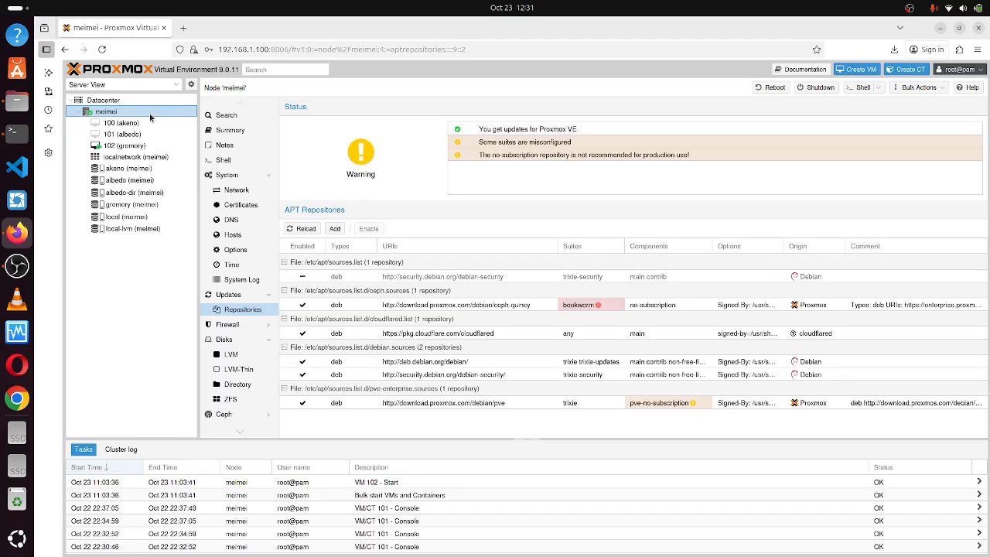
# Open the Datacenter Storage list, select albedo-dir, and view the Add storage-type menu.
pyautogui.click(105, 102)
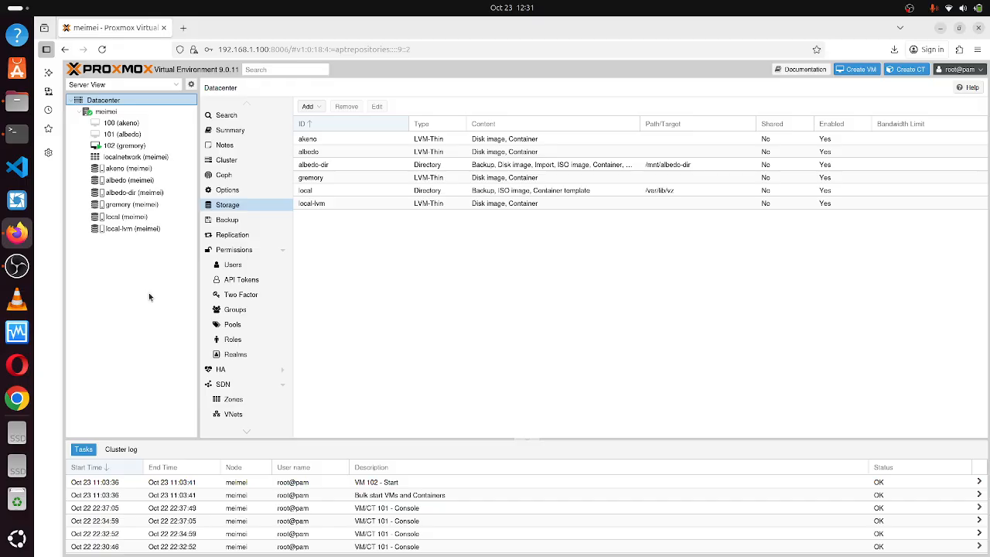
pyautogui.click(325, 166)
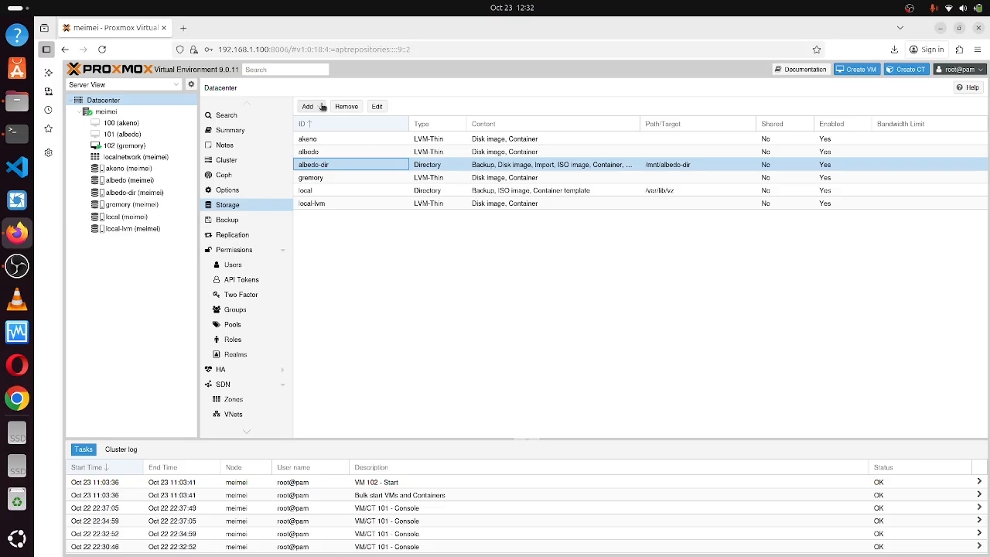
pyautogui.press('Right')
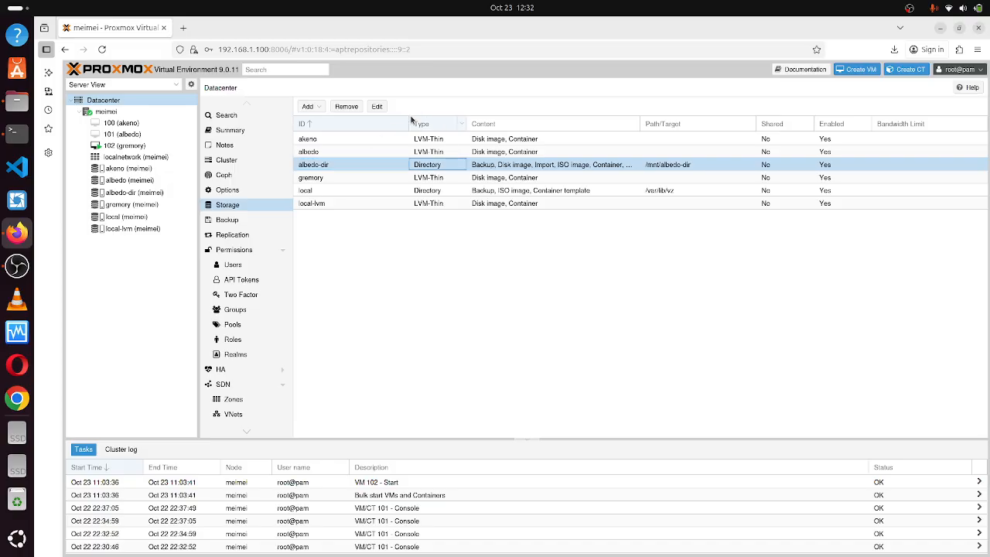
pyautogui.click(313, 107)
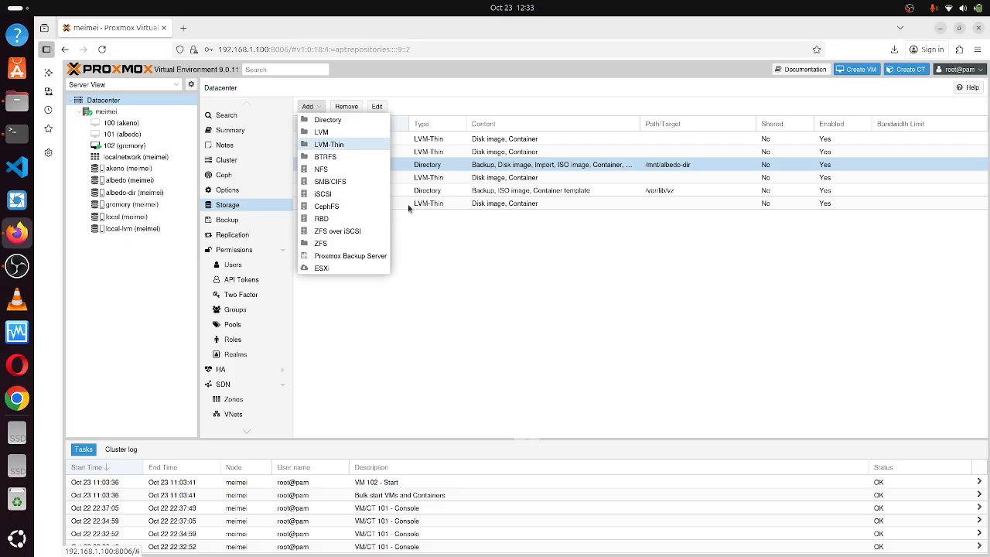
pyautogui.click(434, 246)
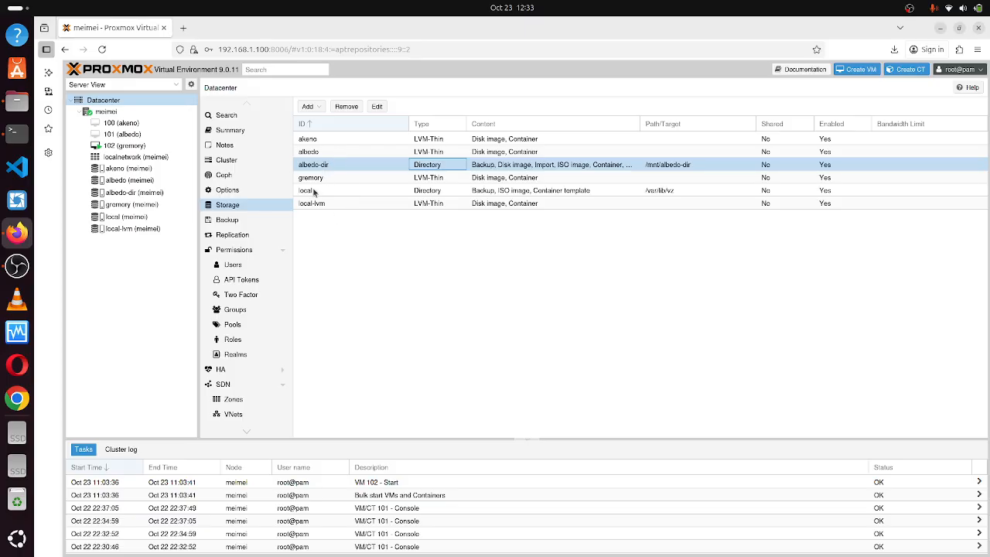
pyautogui.click(431, 191)
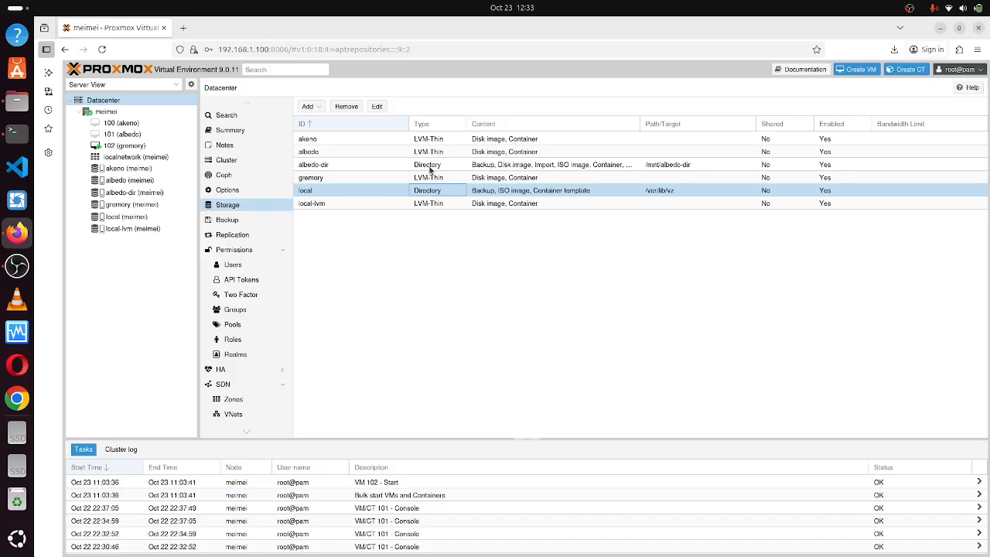
pyautogui.click(432, 168)
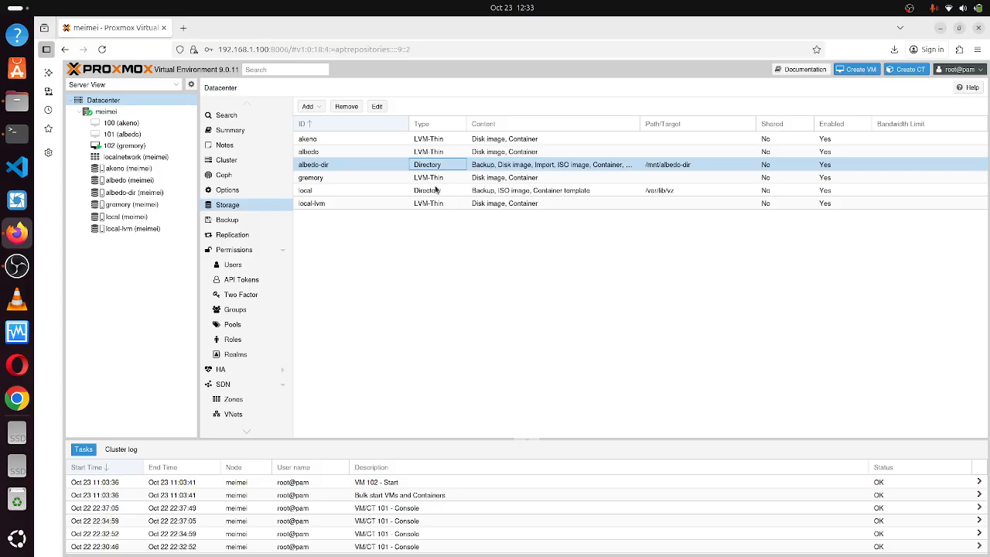
pyautogui.click(309, 106)
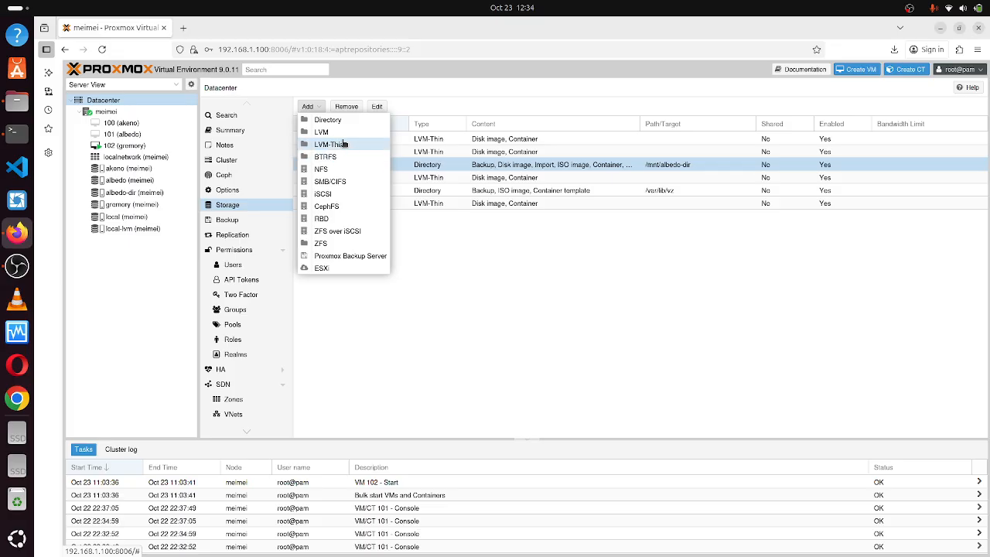
# Preview the Add: Directory form, close it unused, and open a new blank browser tab.
pyautogui.click(429, 255)
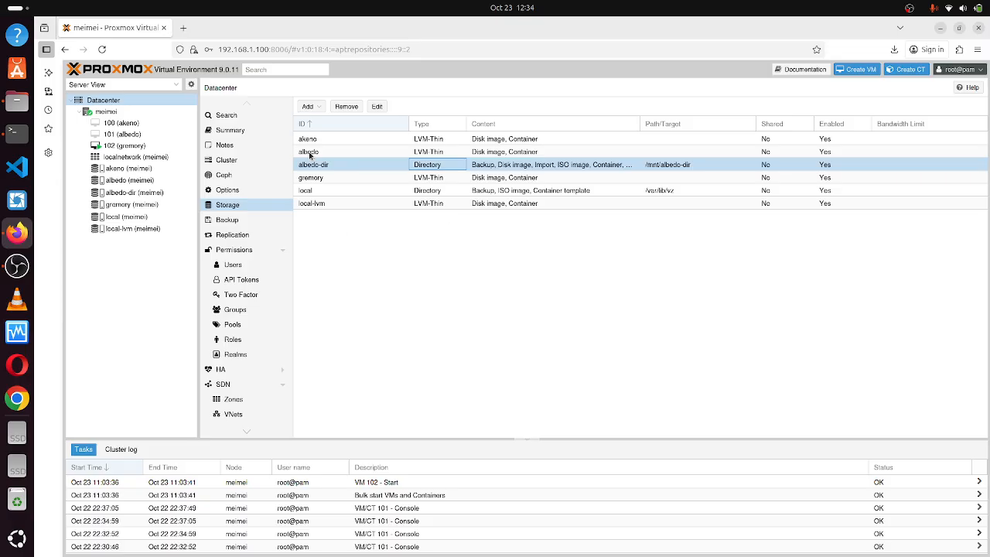
pyautogui.click(311, 108)
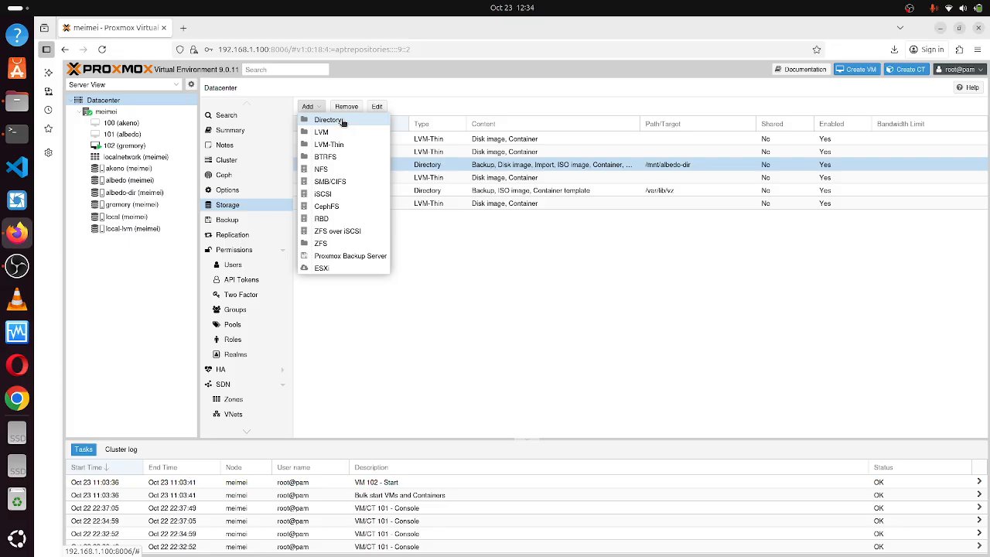
pyautogui.click(342, 123)
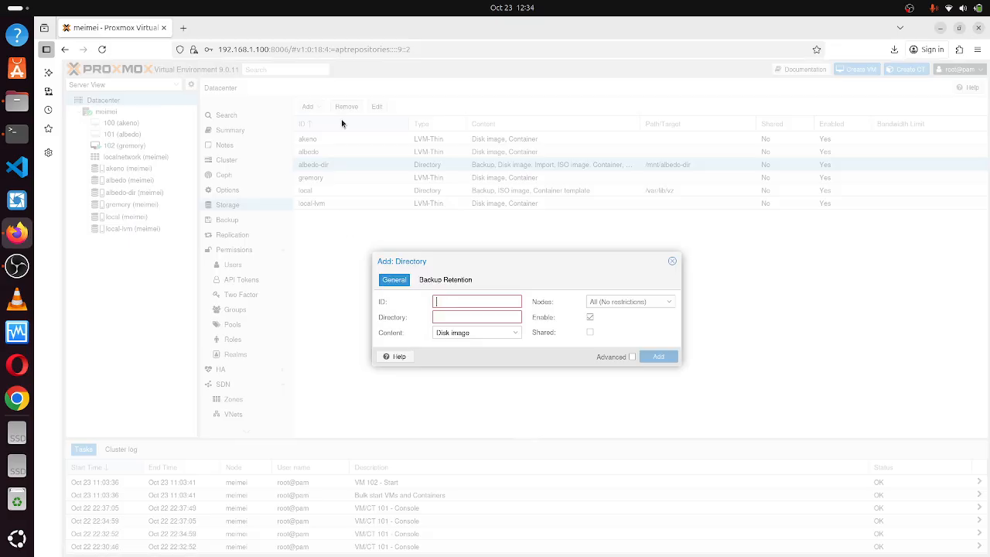
pyautogui.click(673, 264)
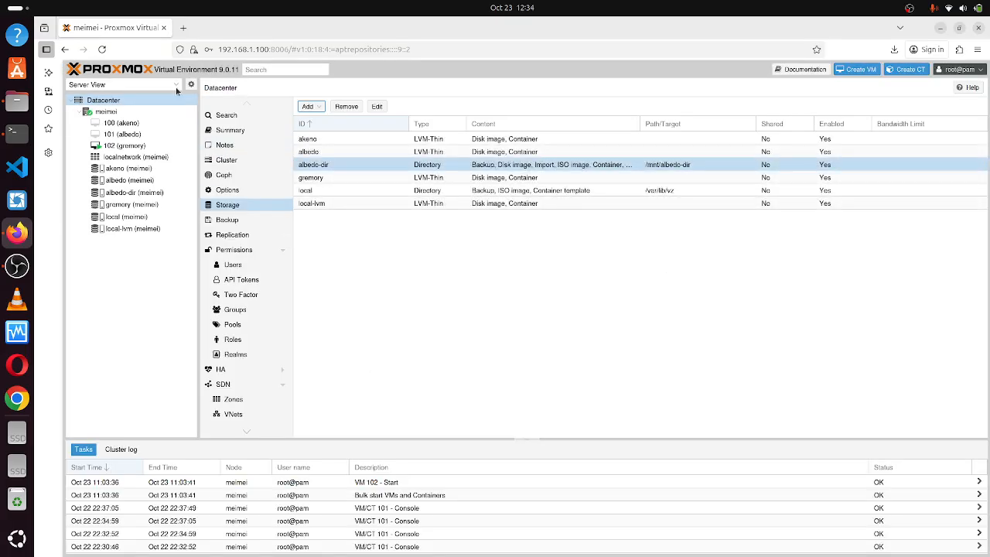
pyautogui.click(183, 28)
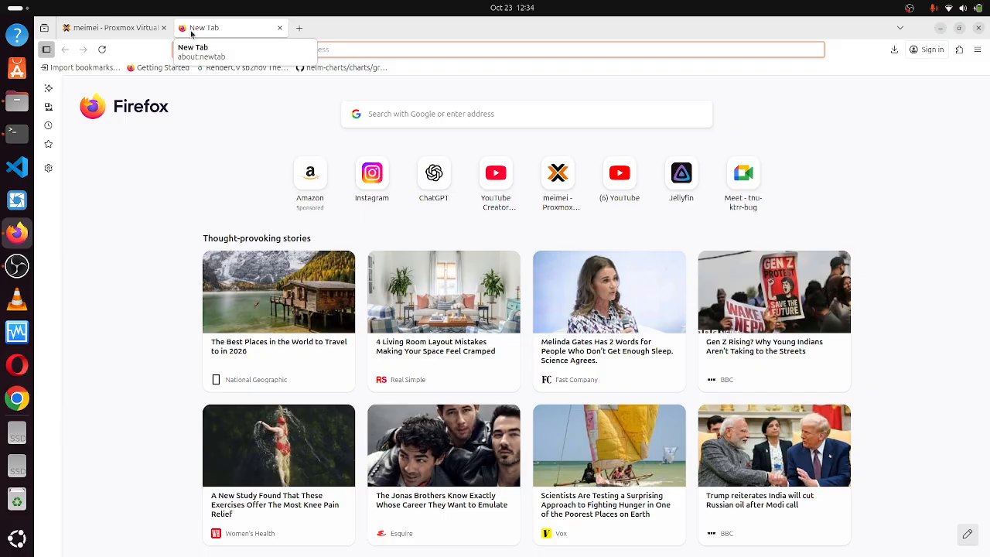
# Search Google for 'dawload nix os iso file'.
pyautogui.write('n')
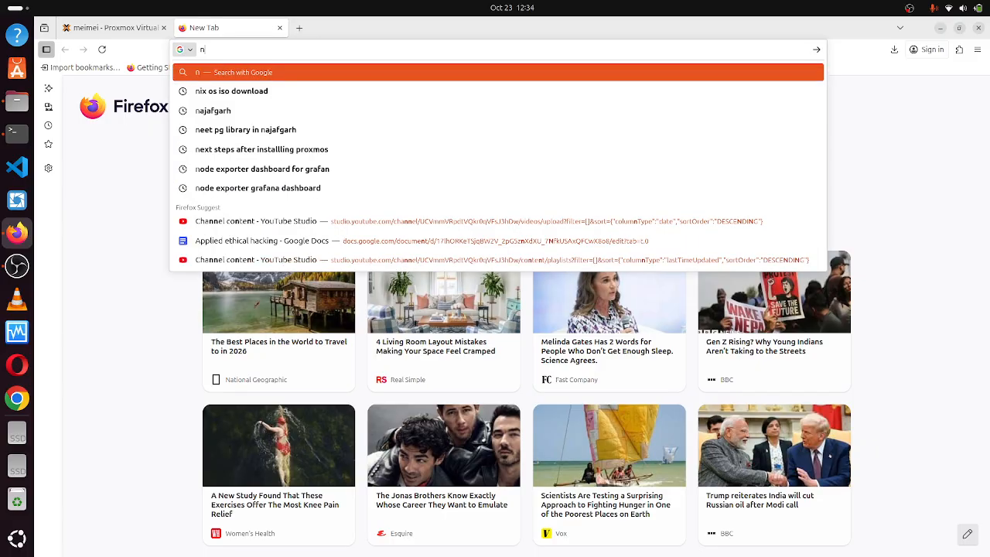
pyautogui.press('BackSpace')
pyautogui.write('dawload n')
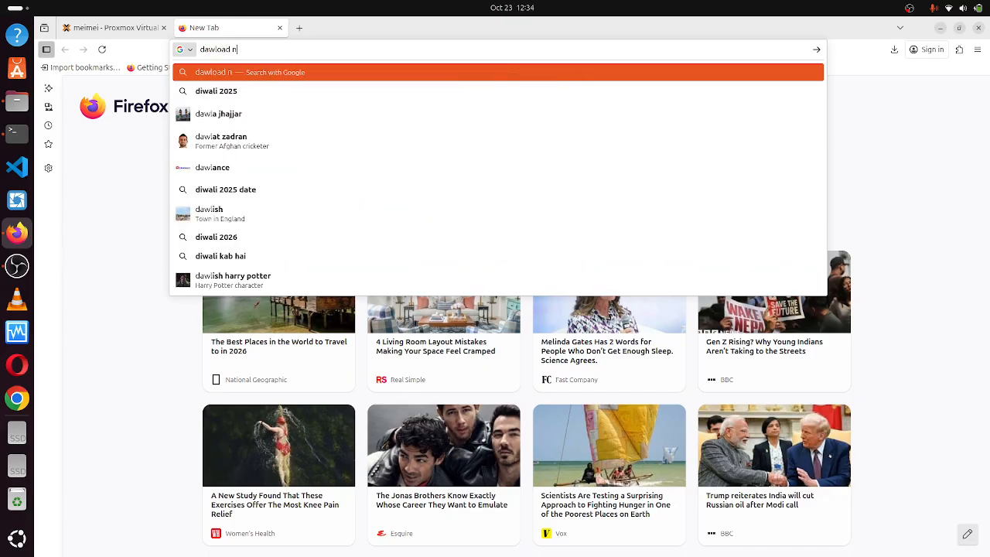
pyautogui.write('ix os')
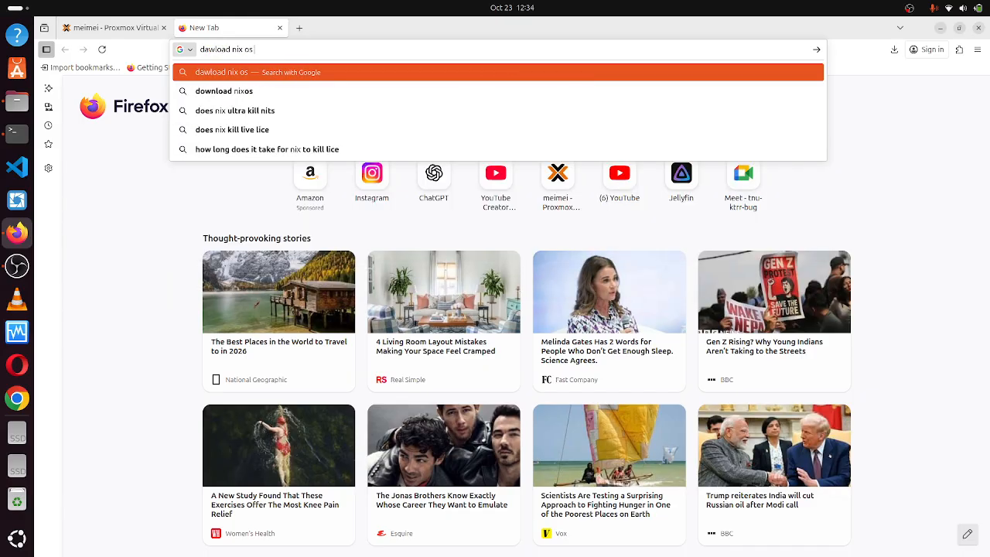
pyautogui.write(' iso file')
pyautogui.press('Return')
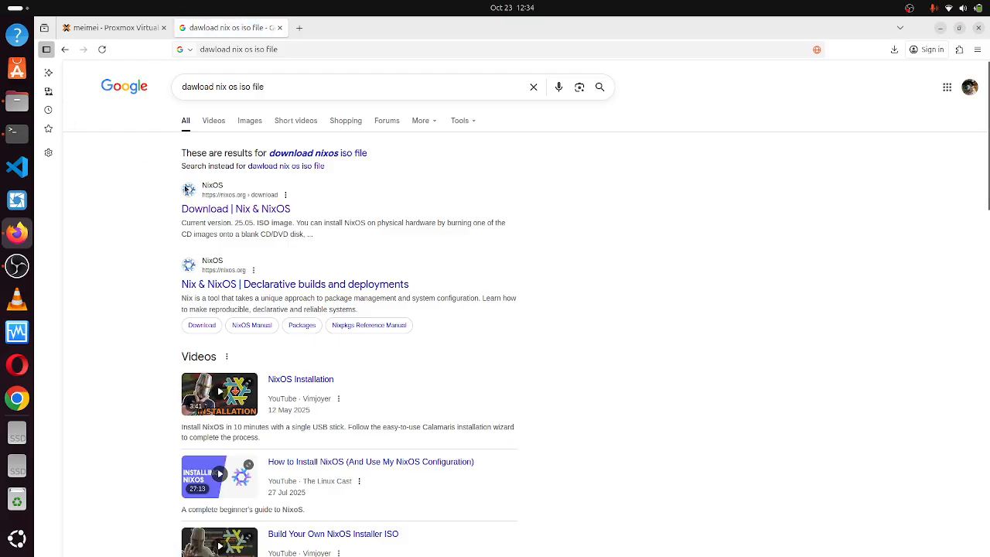
# Open the 'Download | Nix & NixOS' result and scroll to the ISO images.
pyautogui.rightClick(206, 215)
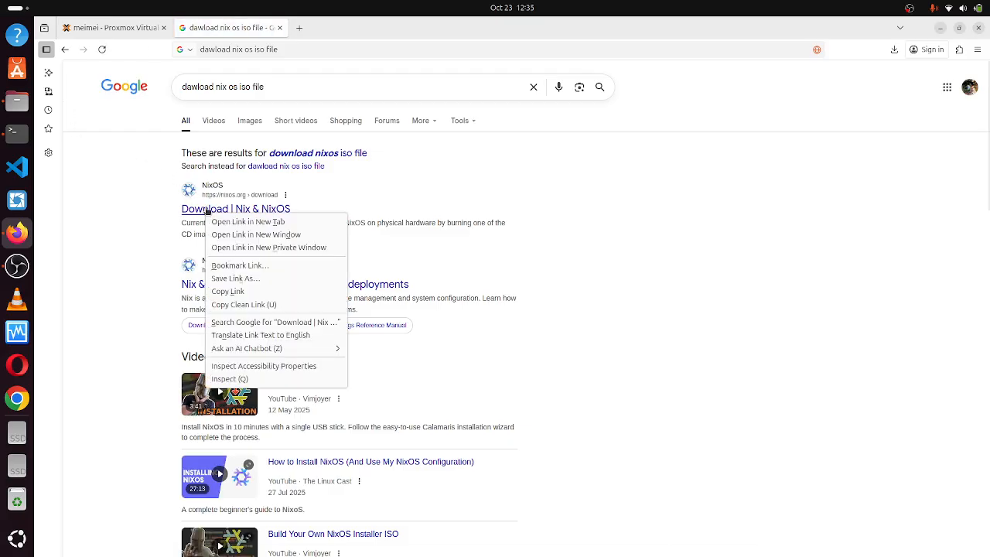
pyautogui.click(207, 207)
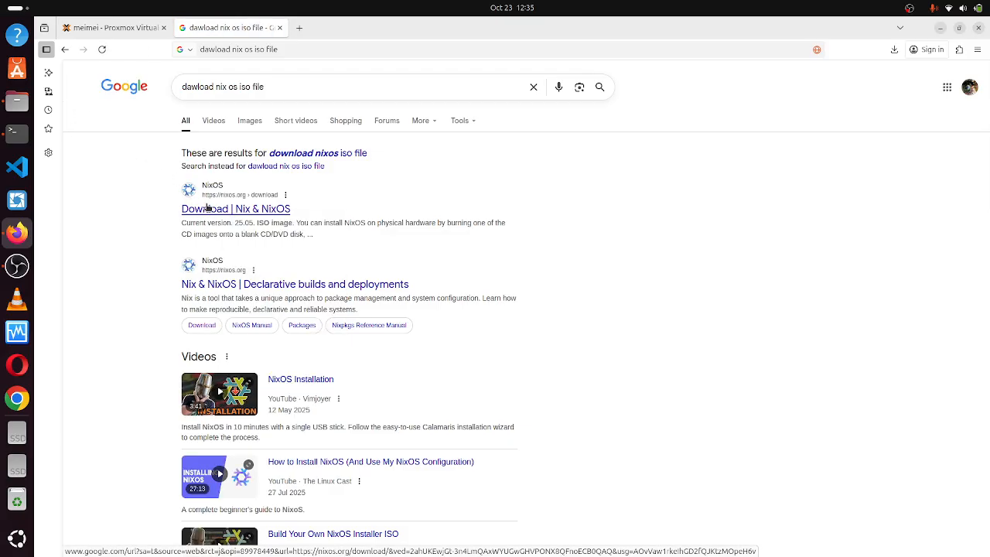
pyautogui.click(207, 206)
pyautogui.scroll(-3, 532, 251)
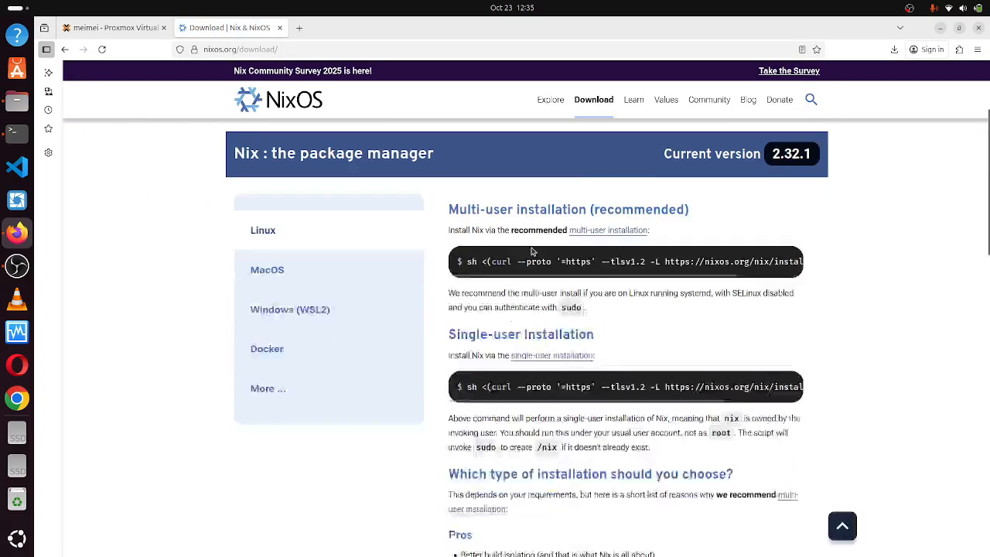
pyautogui.scroll(-13, 532, 250)
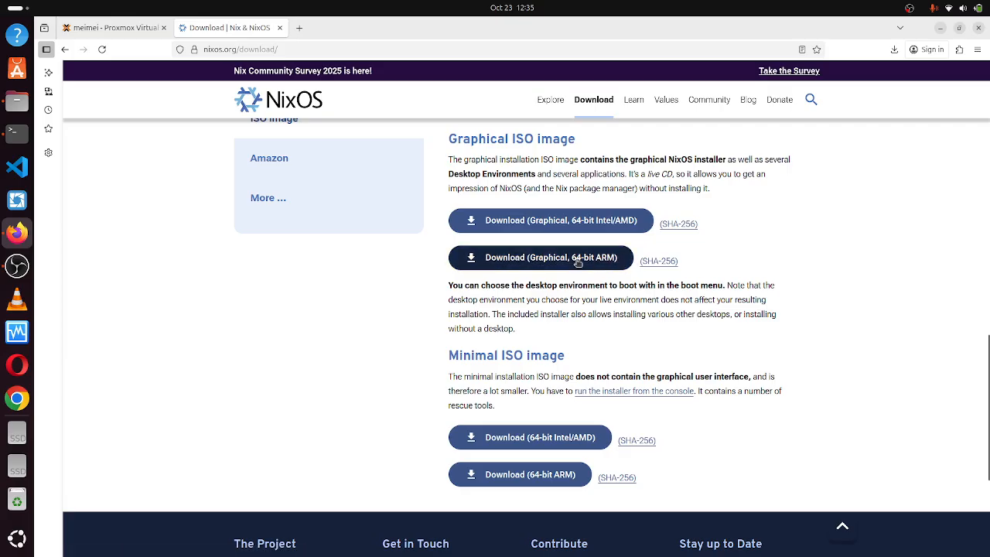
# Cancel the duplicate 64-bit Intel/AMD graphical ISO download and return to the Proxmox tab.
pyautogui.click(556, 225)
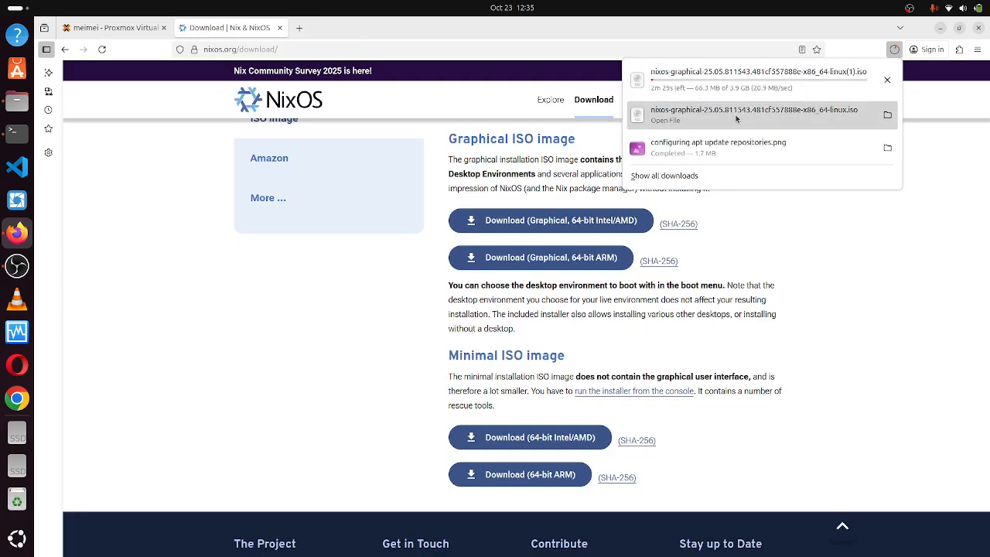
pyautogui.click(887, 82)
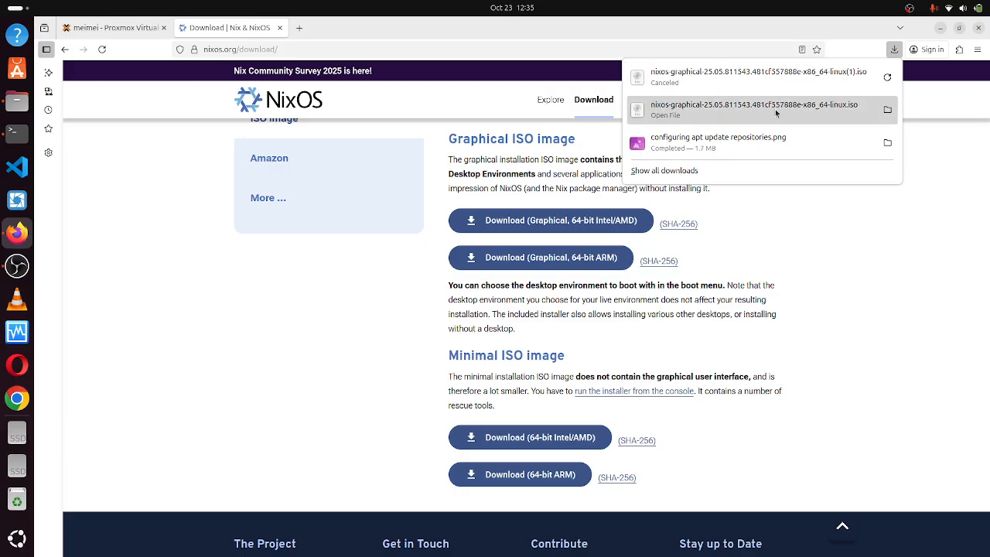
pyautogui.click(833, 245)
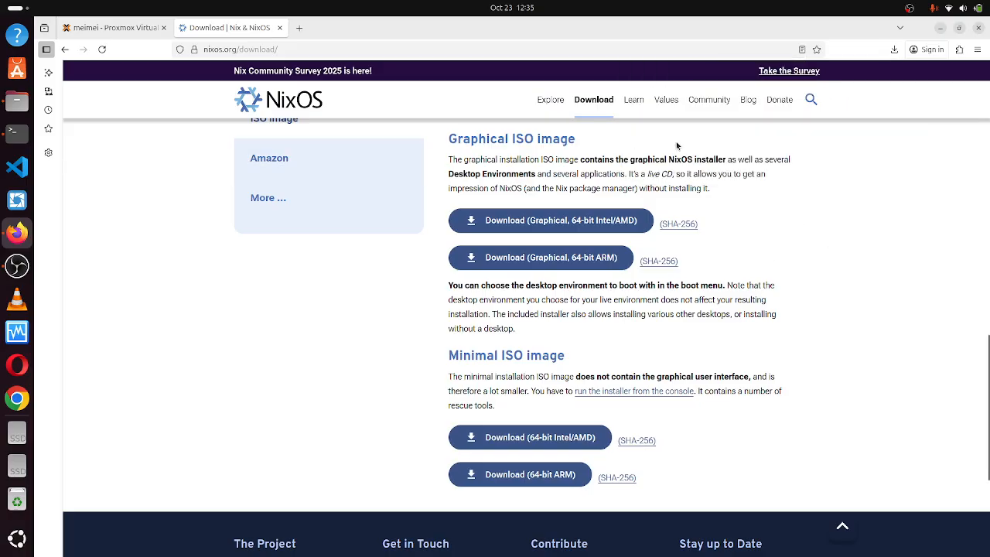
pyautogui.click(894, 48)
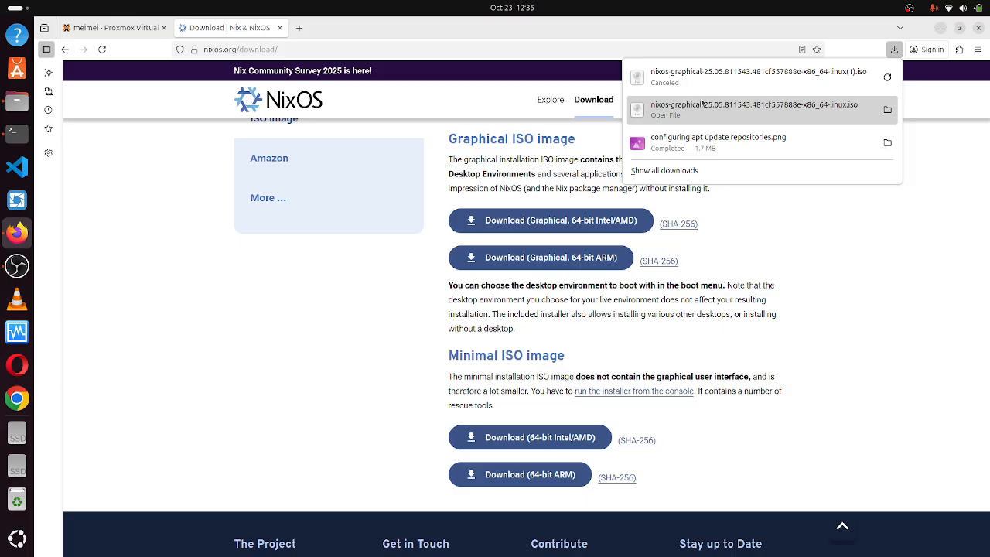
pyautogui.click(109, 31)
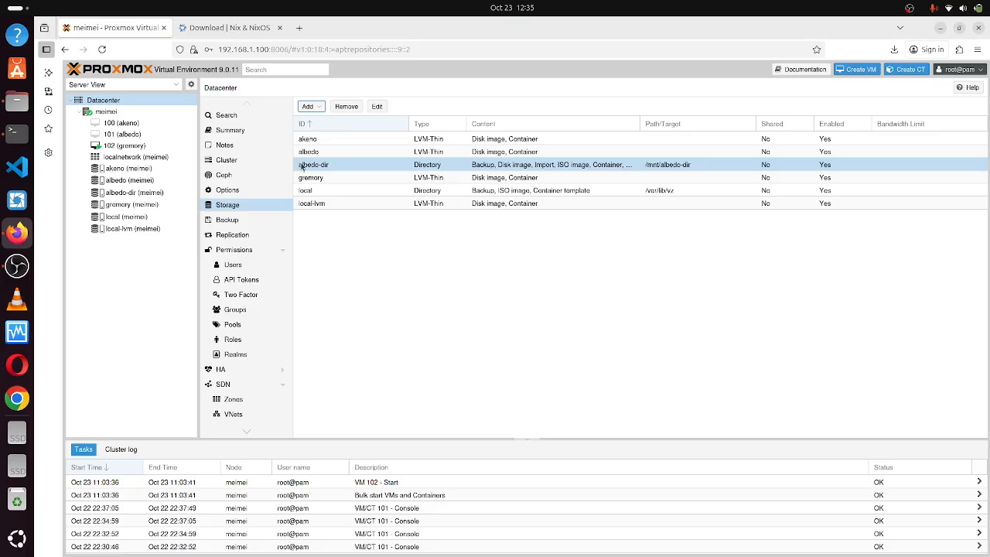
# Start a new Directory storage with ID nix-os-storage.
pyautogui.click(317, 106)
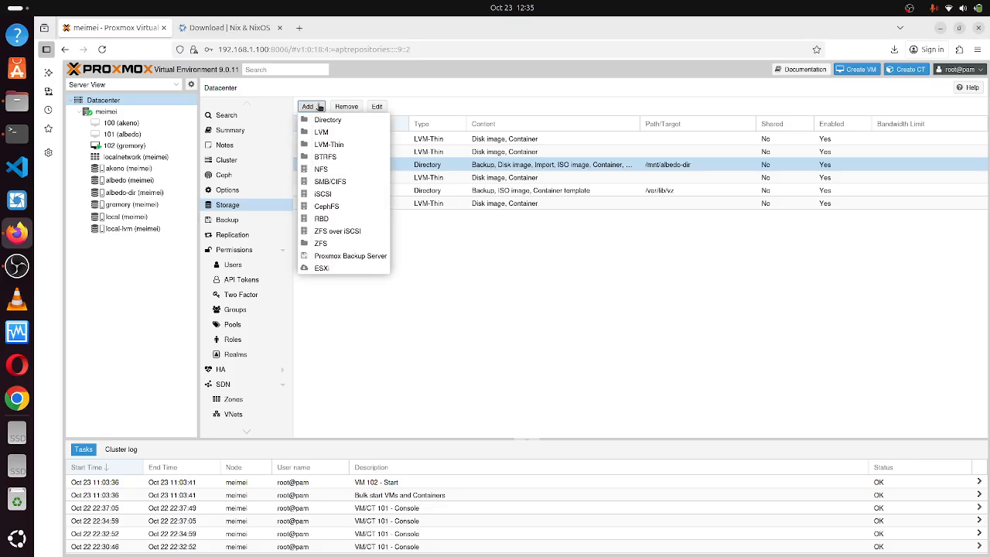
pyautogui.click(324, 120)
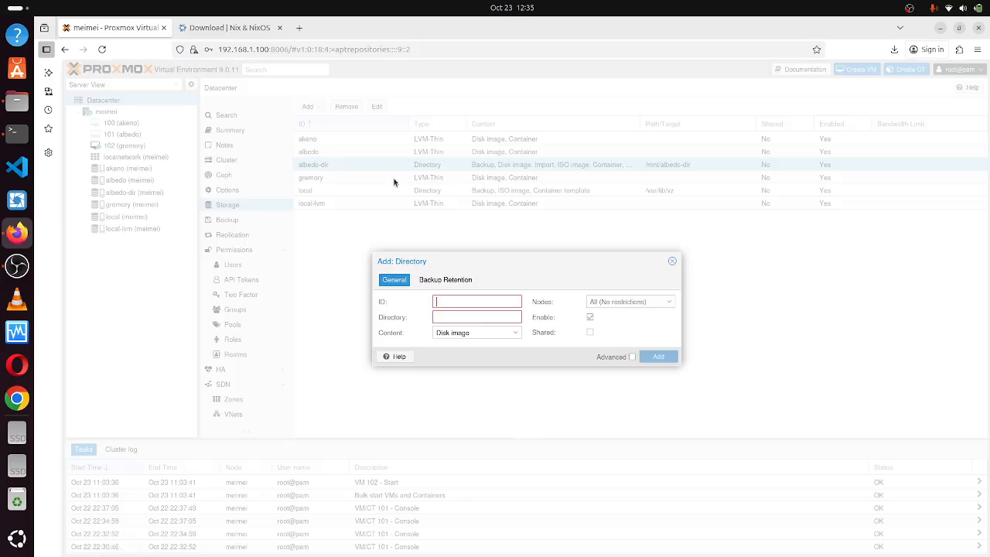
pyautogui.click(455, 303)
pyautogui.write('nix-os-storage')
# Set the storage's directory path to /data.
pyautogui.click(474, 319)
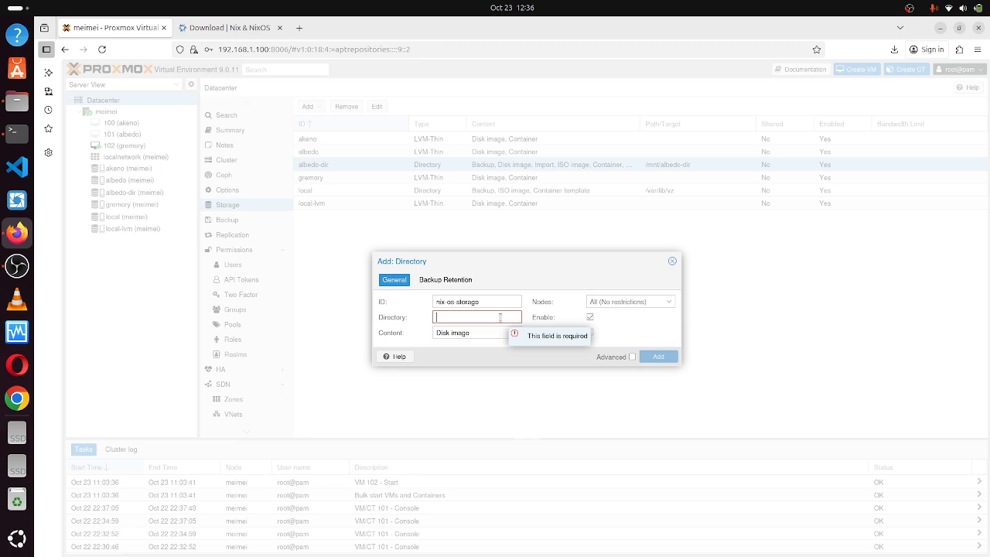
pyautogui.click(500, 317)
pyautogui.write('/')
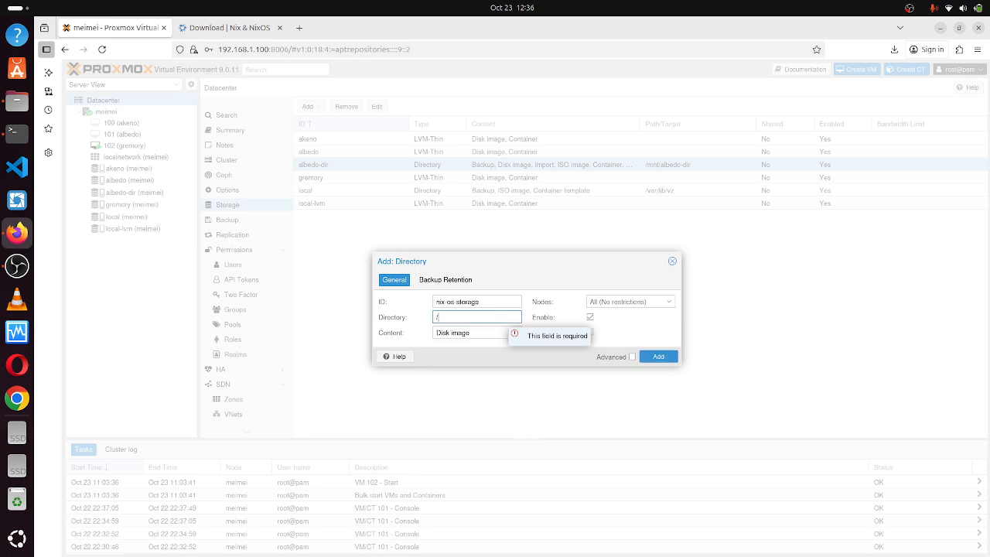
pyautogui.click(488, 314)
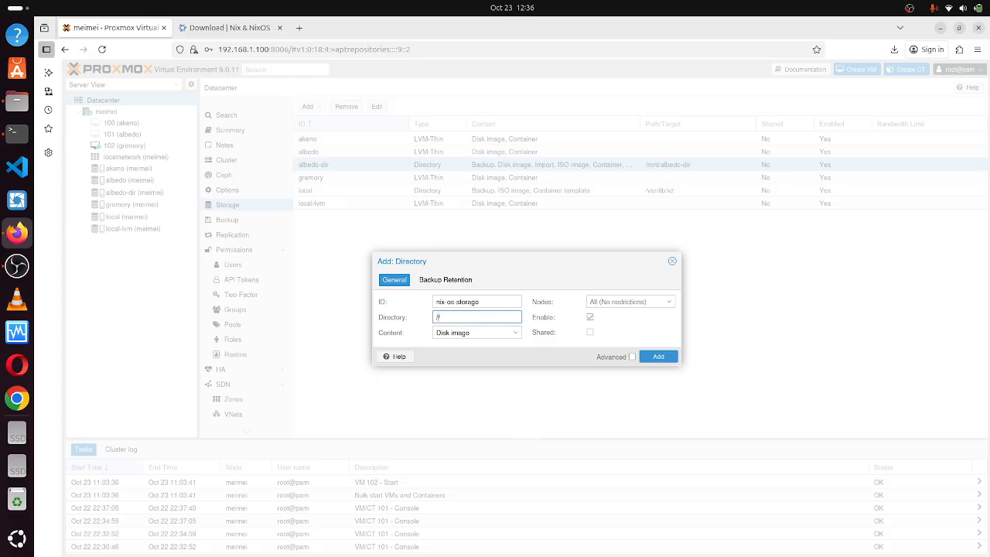
pyautogui.write('data/')
pyautogui.press('BackSpace')
pyautogui.click(529, 308)
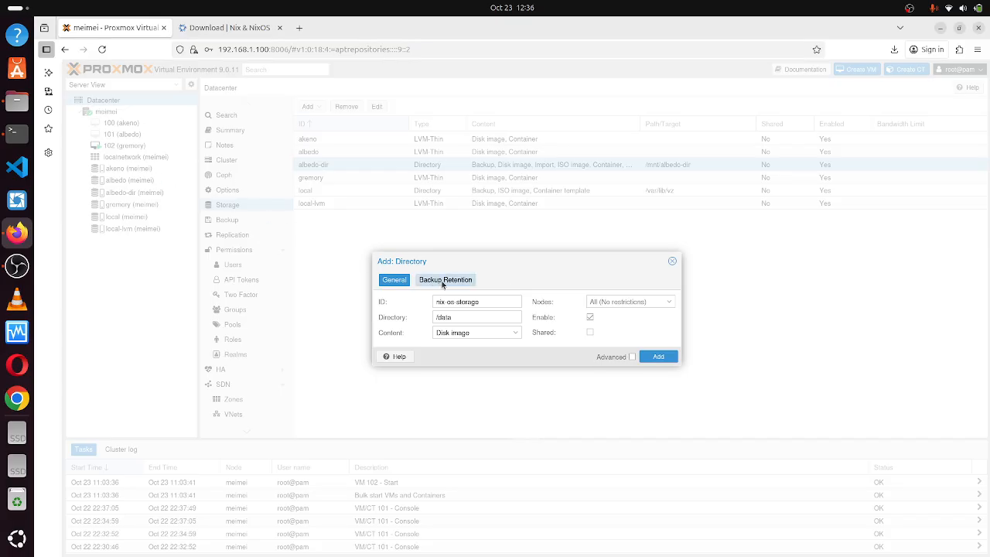
pyautogui.moveTo(463, 316); pyautogui.dragTo(431, 317)
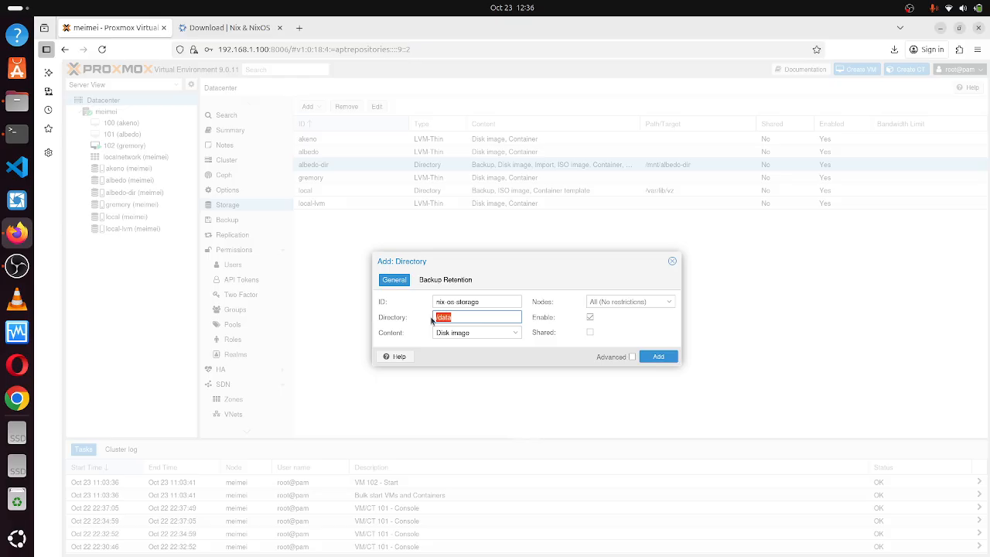
# Enable all content types: ISO image, container template, disk image, backup, container, snippets, import.
pyautogui.click(479, 333)
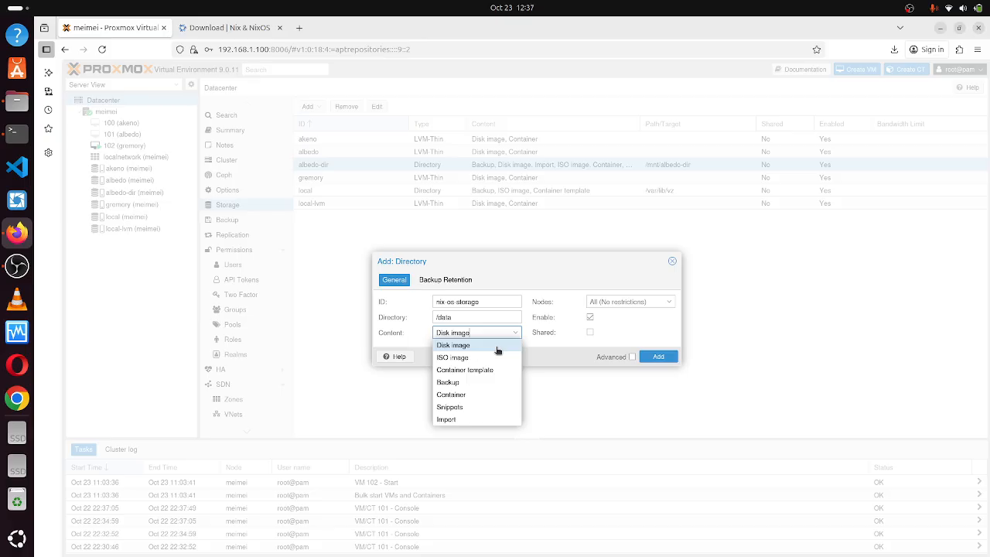
pyautogui.click(496, 347)
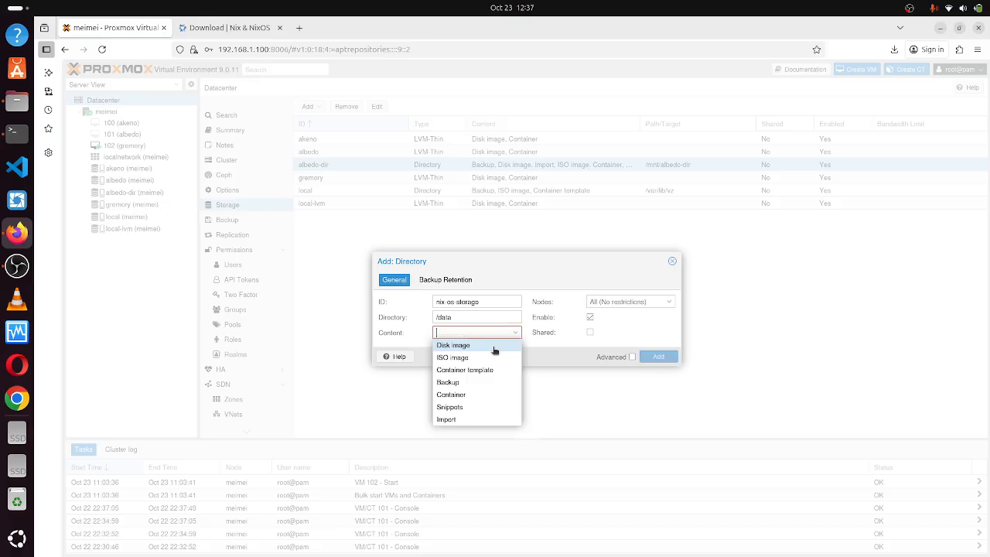
pyautogui.click(470, 359)
pyautogui.click(475, 370)
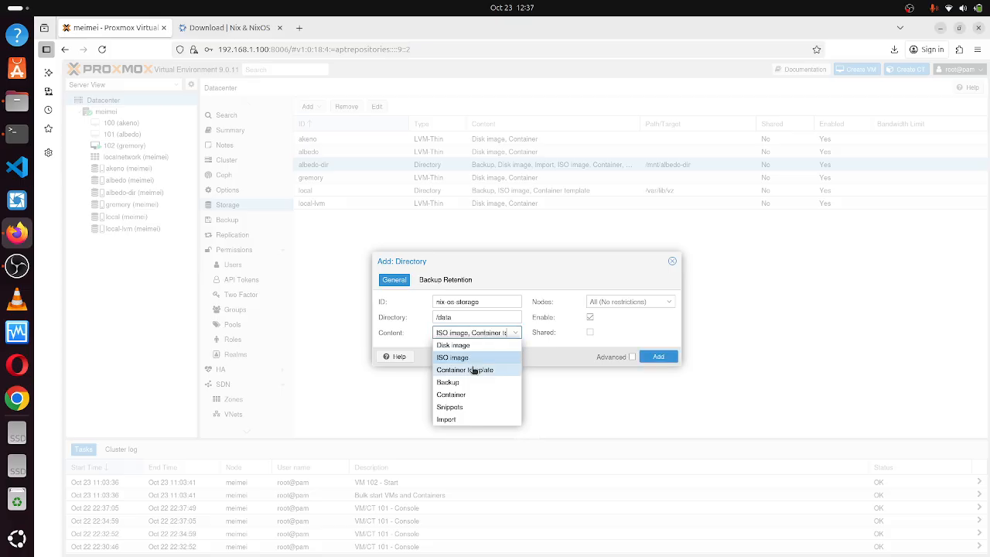
pyautogui.click(473, 345)
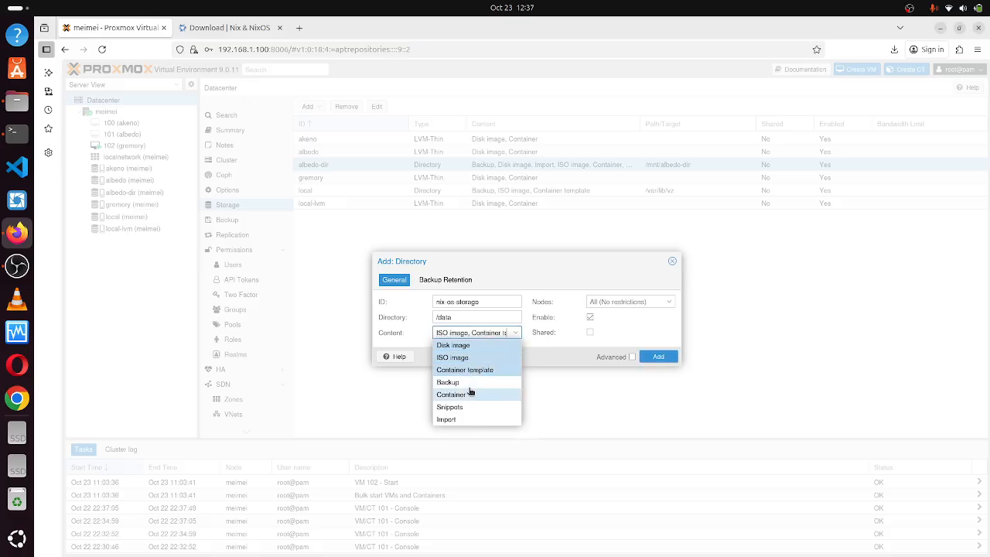
pyautogui.click(469, 381)
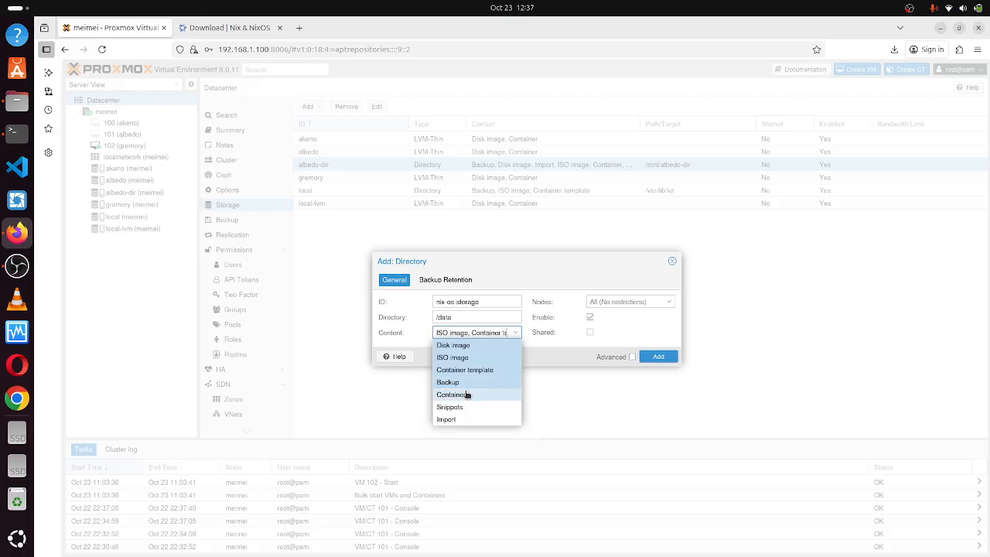
pyautogui.click(467, 395)
pyautogui.click(457, 407)
pyautogui.click(453, 420)
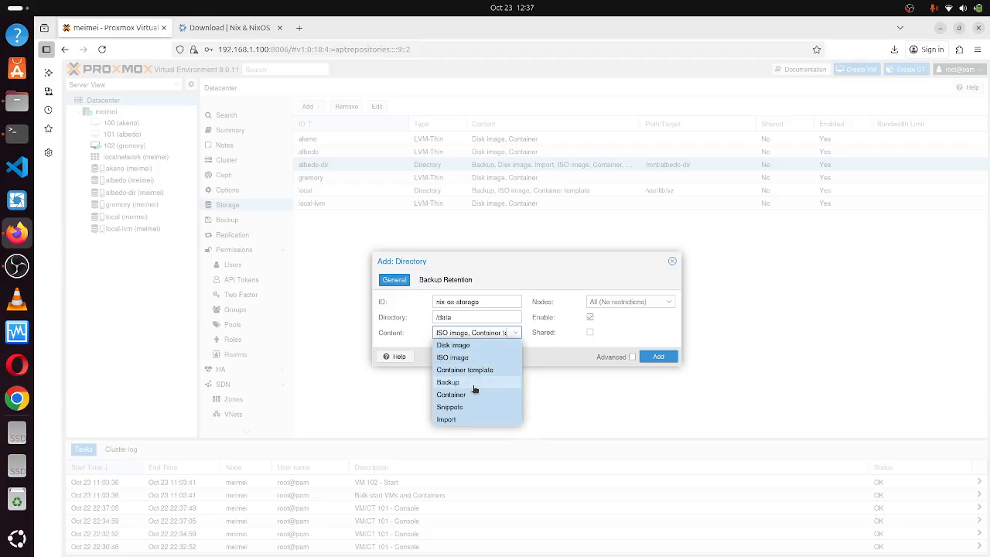
pyautogui.click(540, 356)
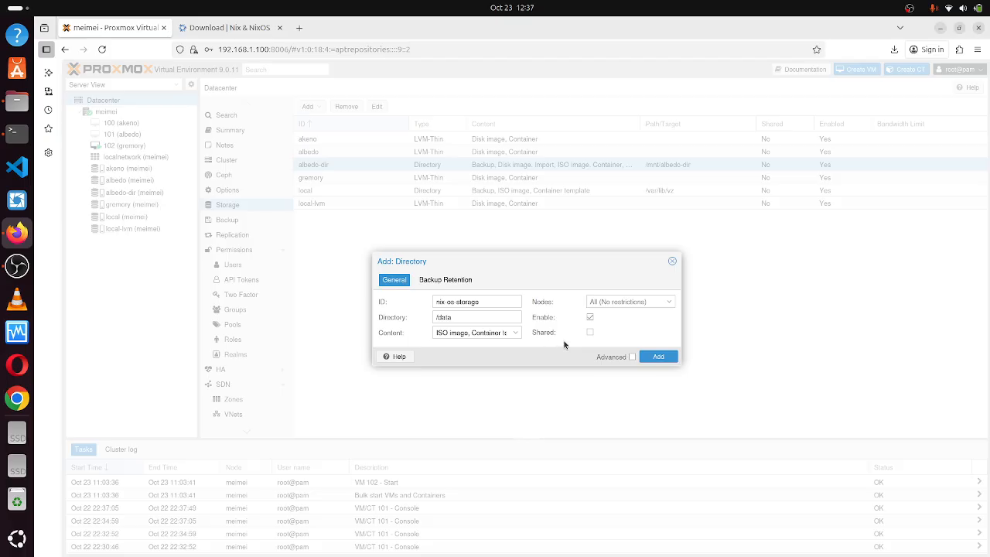
# Create nix-os-storage, review its usage summary, and return to the Datacenter storage list.
pyautogui.click(658, 357)
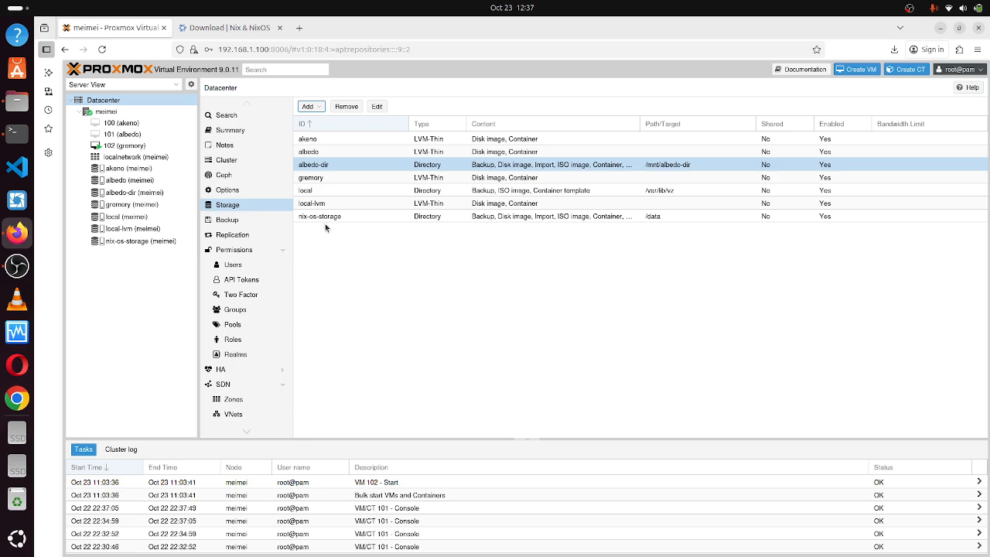
pyautogui.click(403, 219)
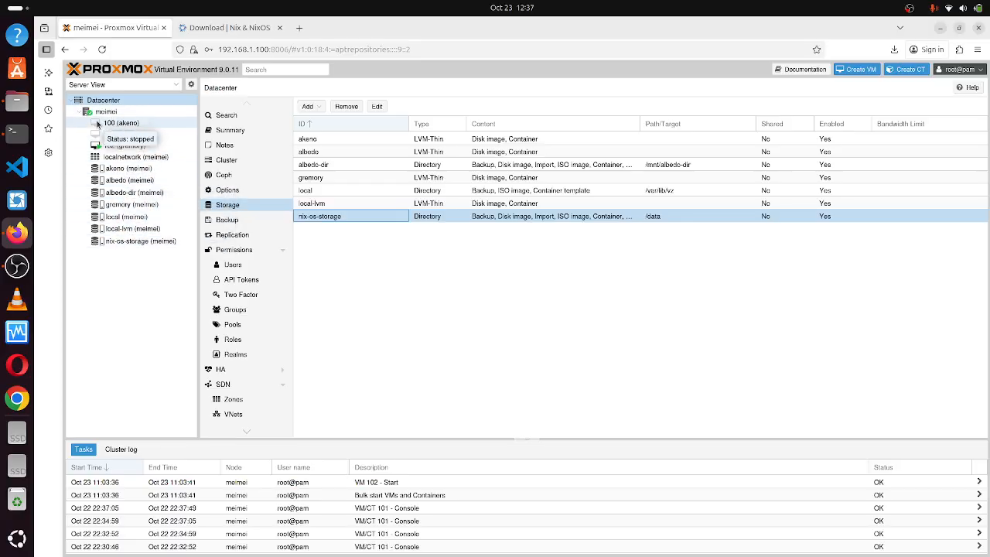
pyautogui.click(122, 242)
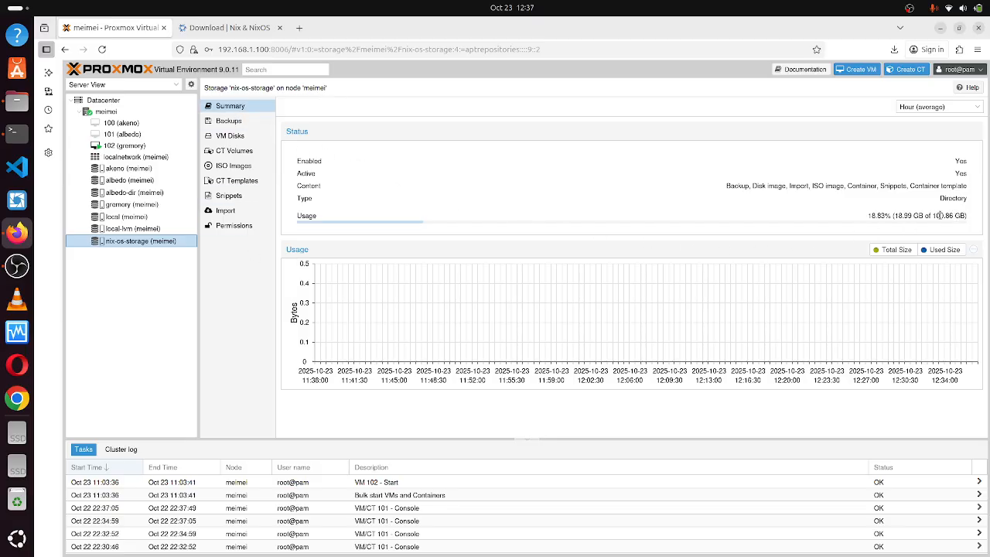
pyautogui.moveTo(933, 216); pyautogui.dragTo(967, 219)
pyautogui.click(967, 218)
pyautogui.moveTo(892, 214); pyautogui.dragTo(913, 216)
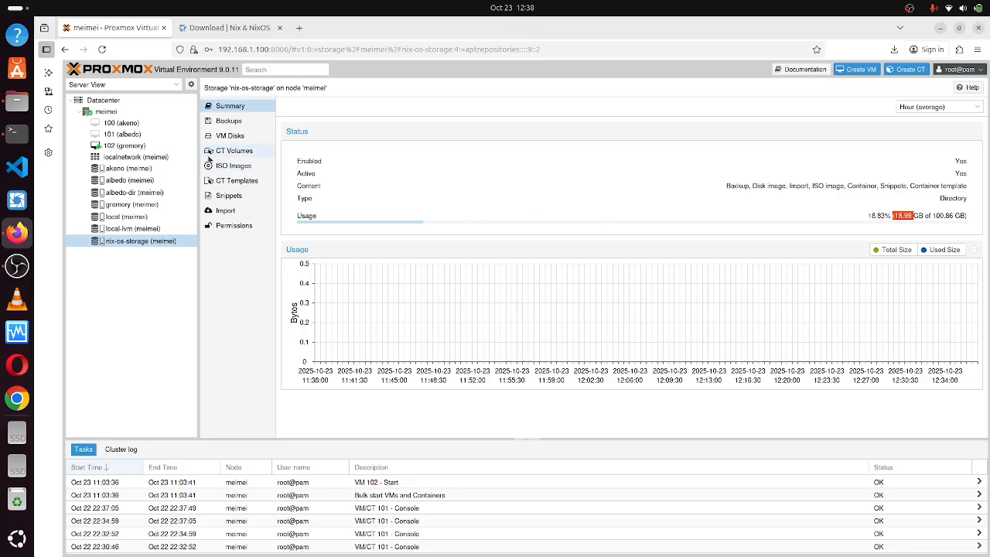
pyautogui.click(109, 102)
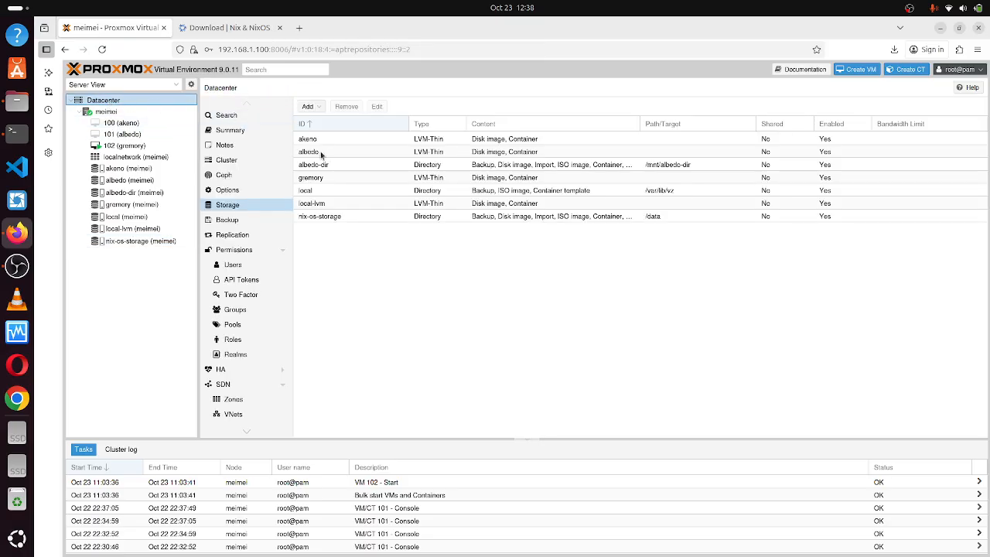
# Check albedo-dir's ISO files, then open nix-os-storage's empty ISO Images list and its Upload form.
pyautogui.click(327, 165)
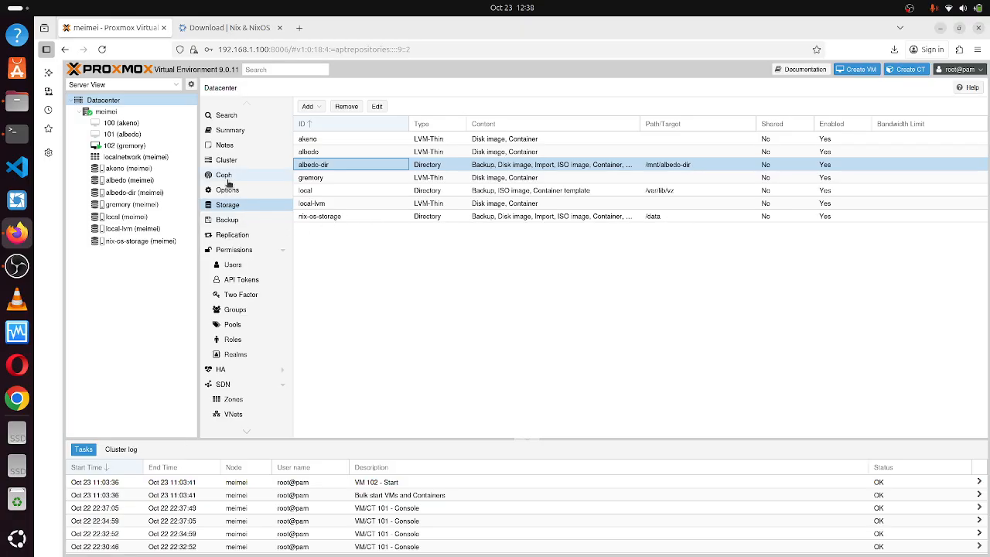
pyautogui.click(129, 194)
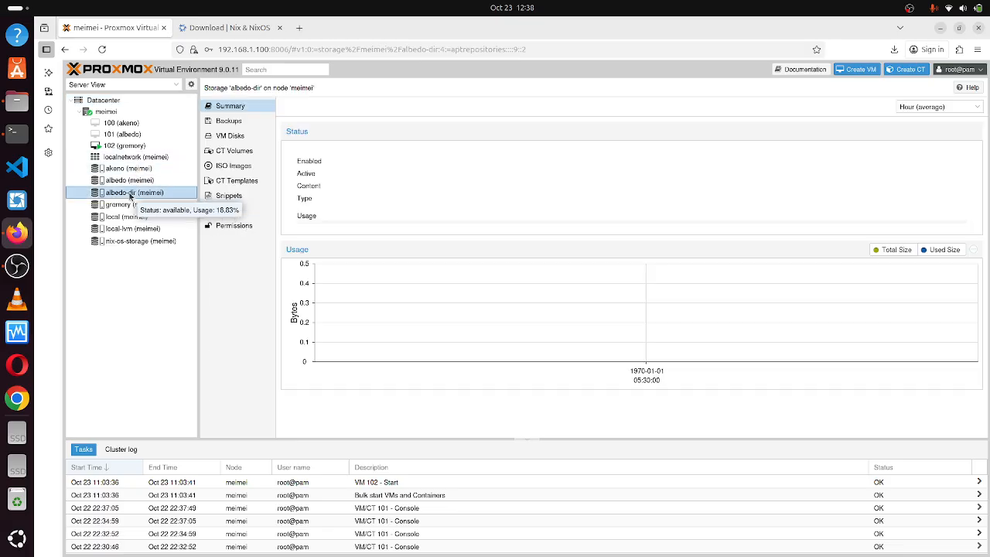
pyautogui.click(232, 169)
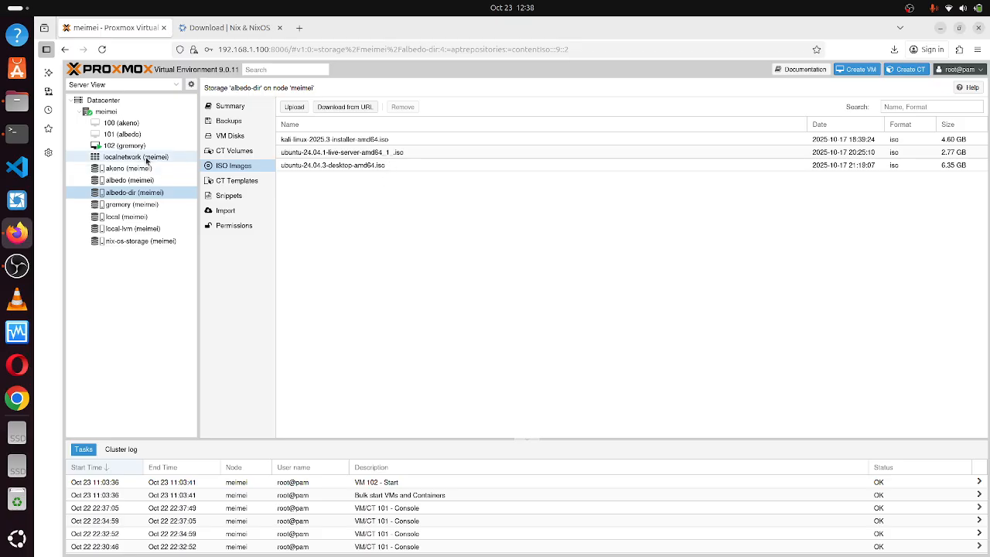
pyautogui.click(142, 243)
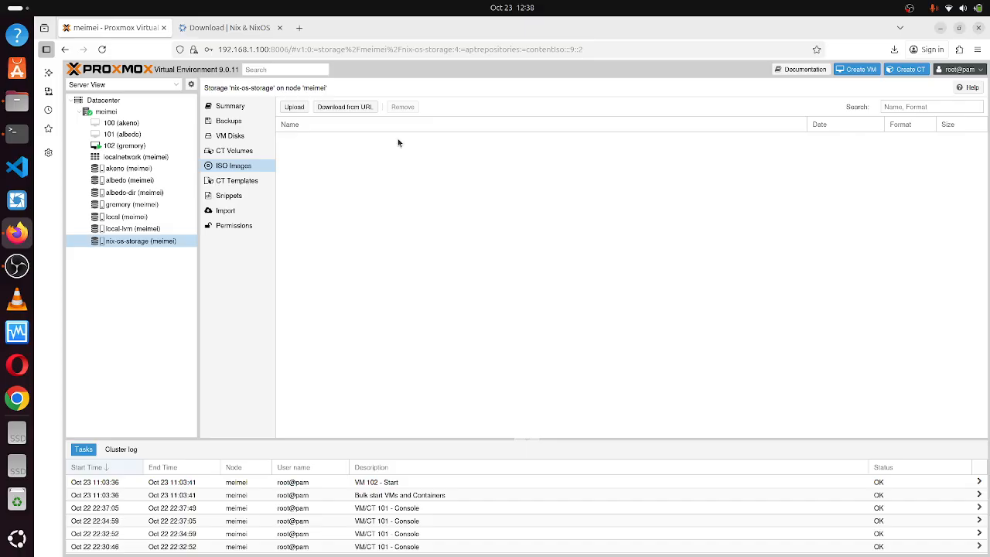
pyautogui.click(294, 106)
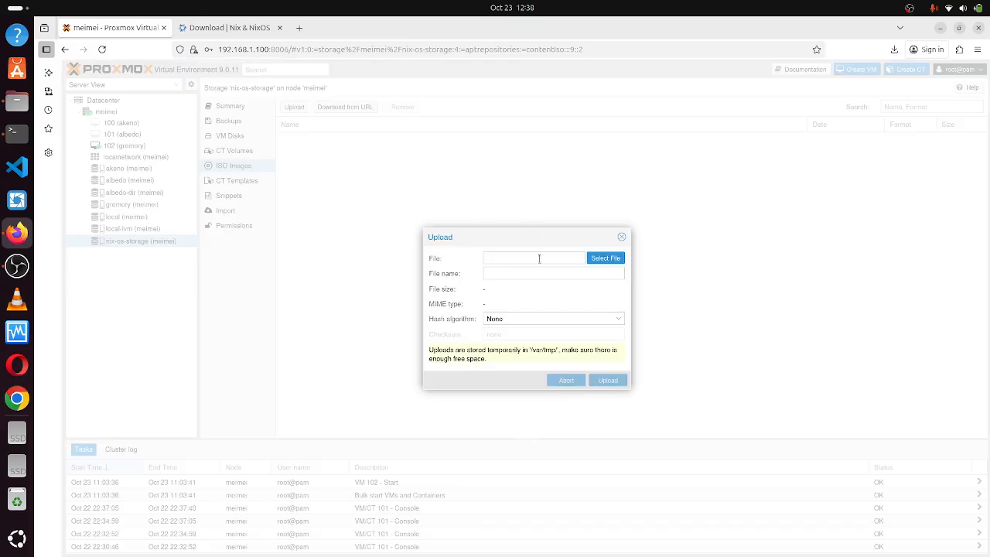
# Upload the nixos-graphical ISO from Downloads into nix-os-storage.
pyautogui.click(606, 260)
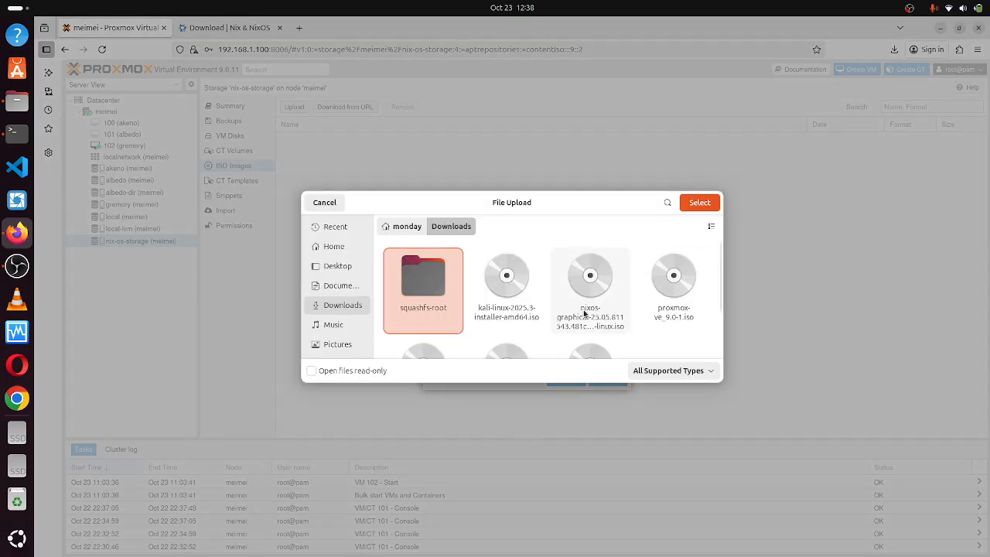
pyautogui.click(600, 286)
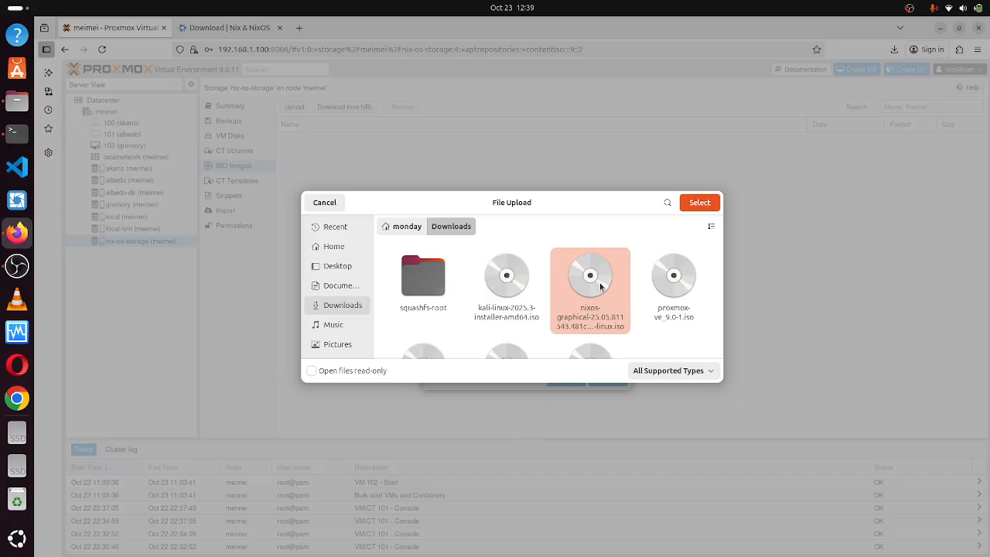
pyautogui.click(694, 209)
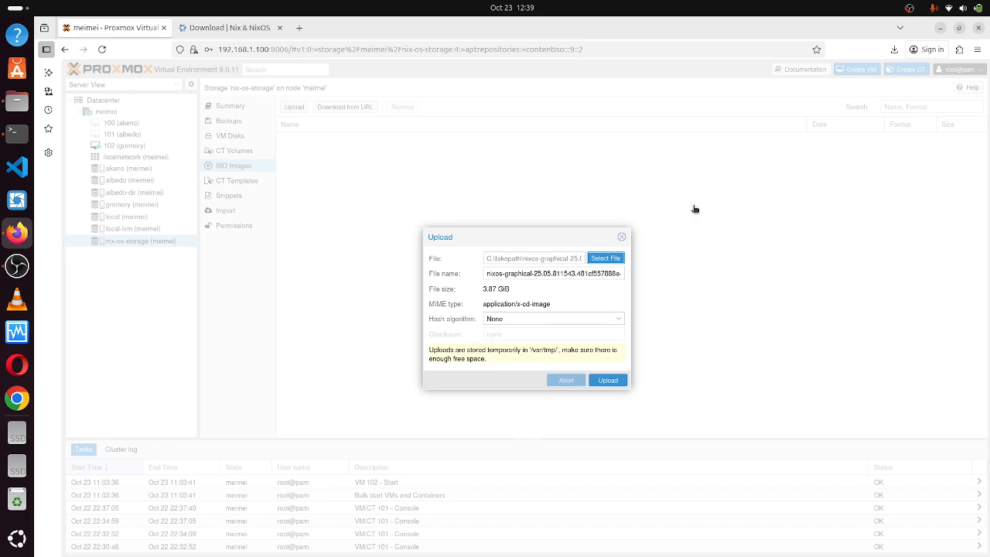
pyautogui.click(607, 381)
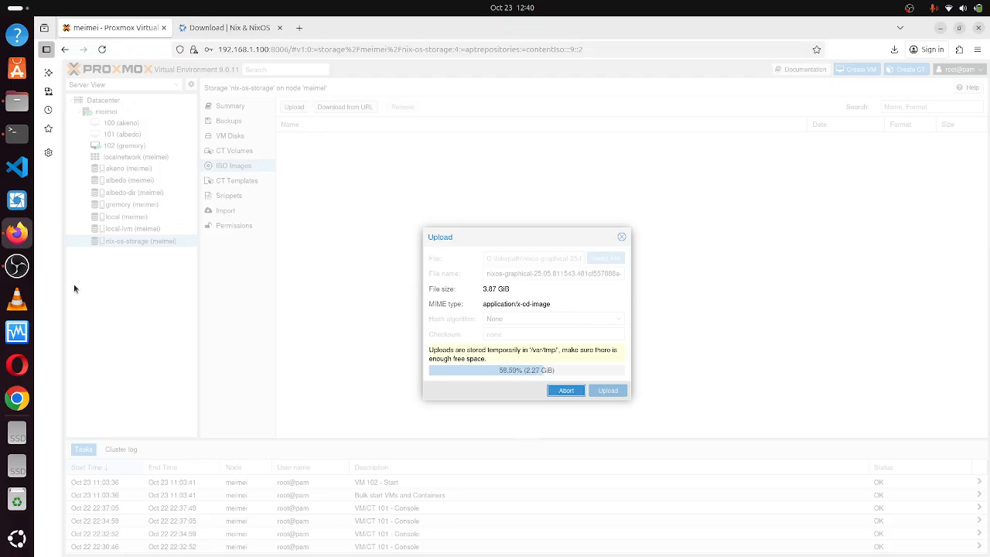
# Switch to OBS Studio while the nixos-graphical ISO upload continues past 58.59%.
pyautogui.click(13, 273)
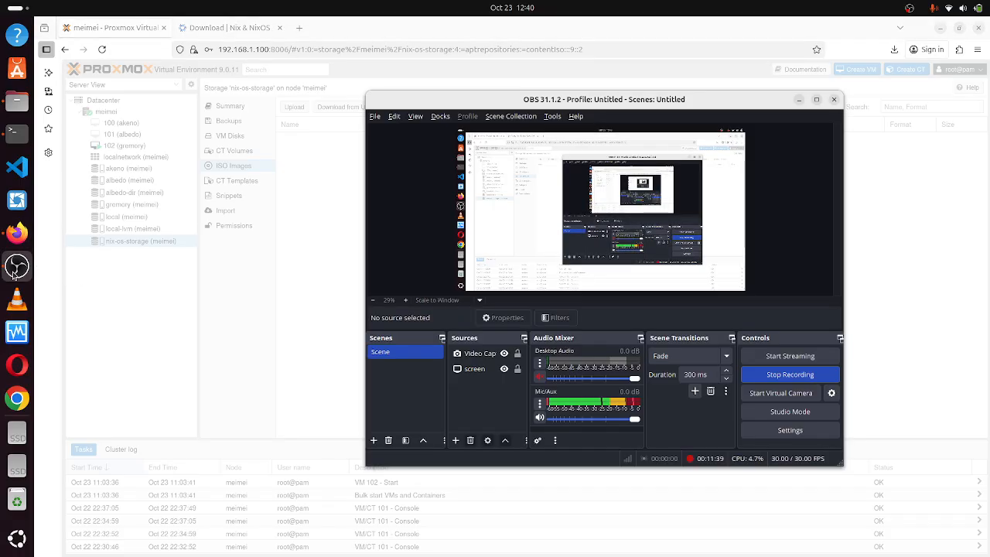
# Close the finished copy task for the 4.16 GB NixOS ISO and show Datacenter storage.
pyautogui.click(19, 235)
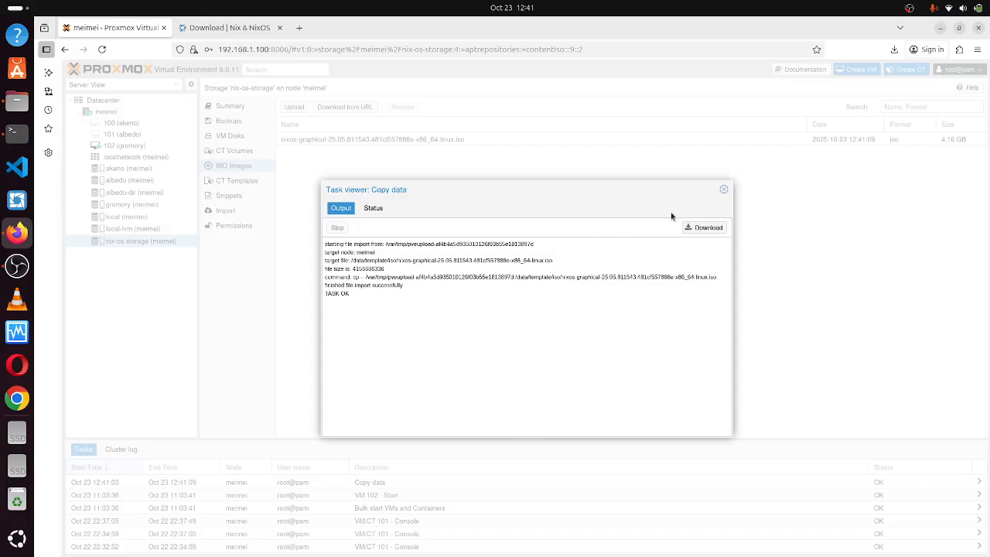
pyautogui.click(723, 190)
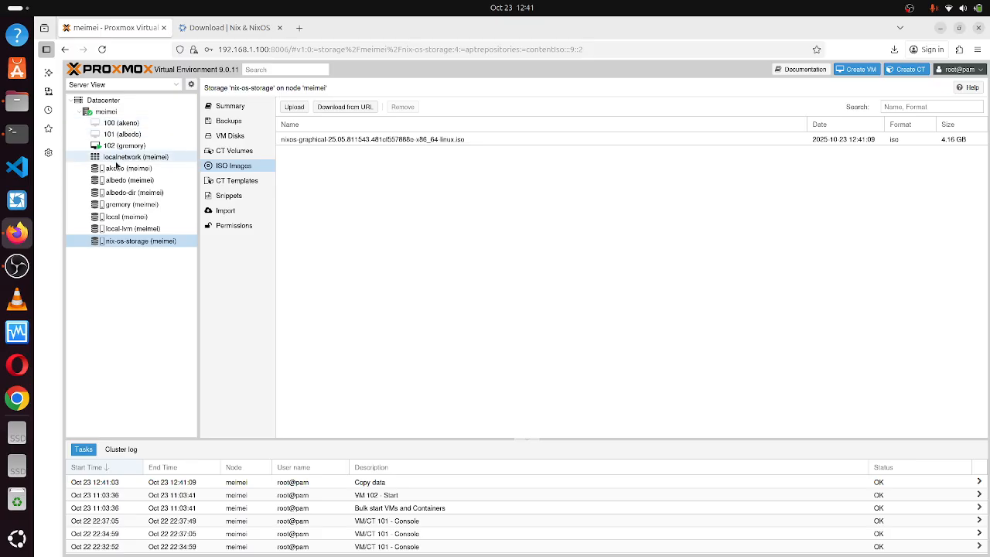
pyautogui.click(115, 100)
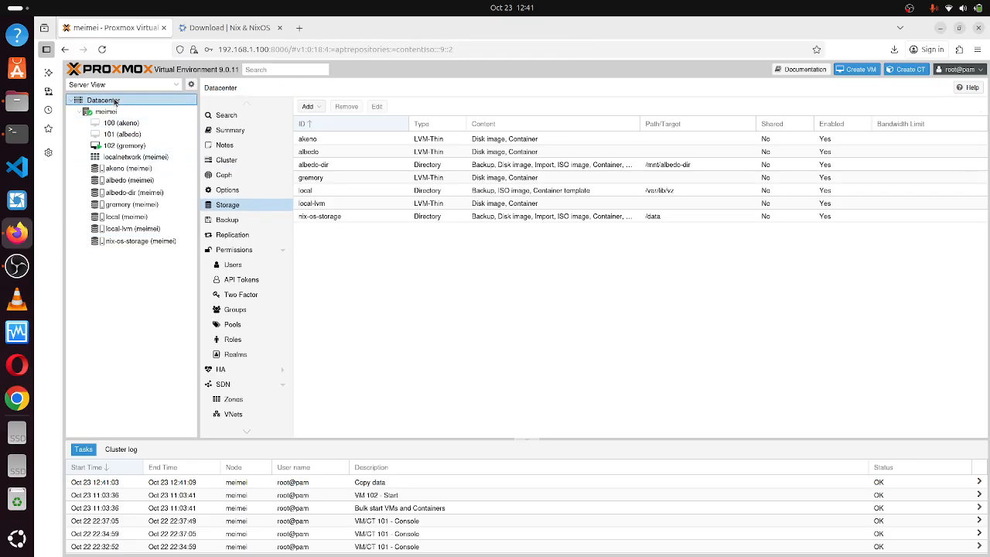
# Add LVM-Thin storage nix-os-disk using volume group pve and thin pool data.
pyautogui.click(308, 106)
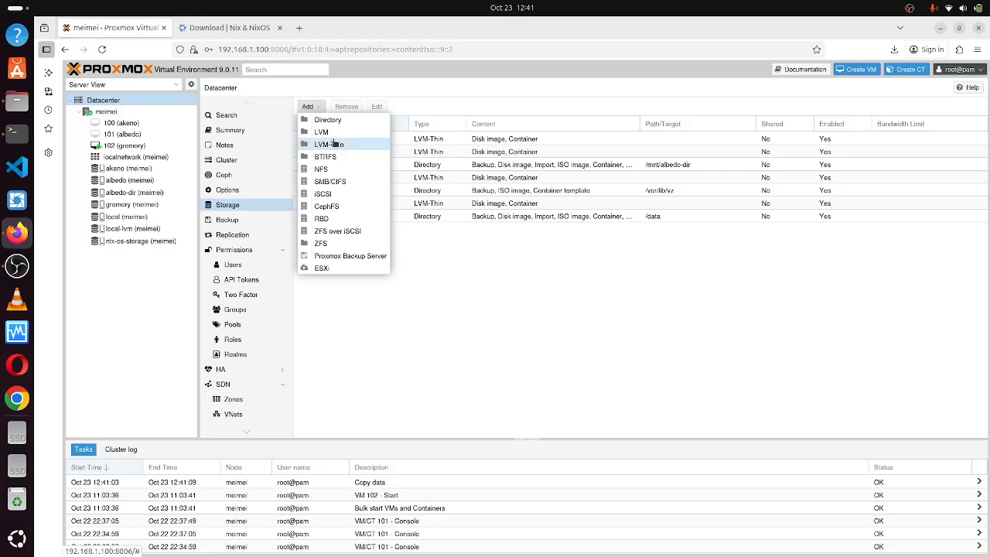
pyautogui.click(360, 144)
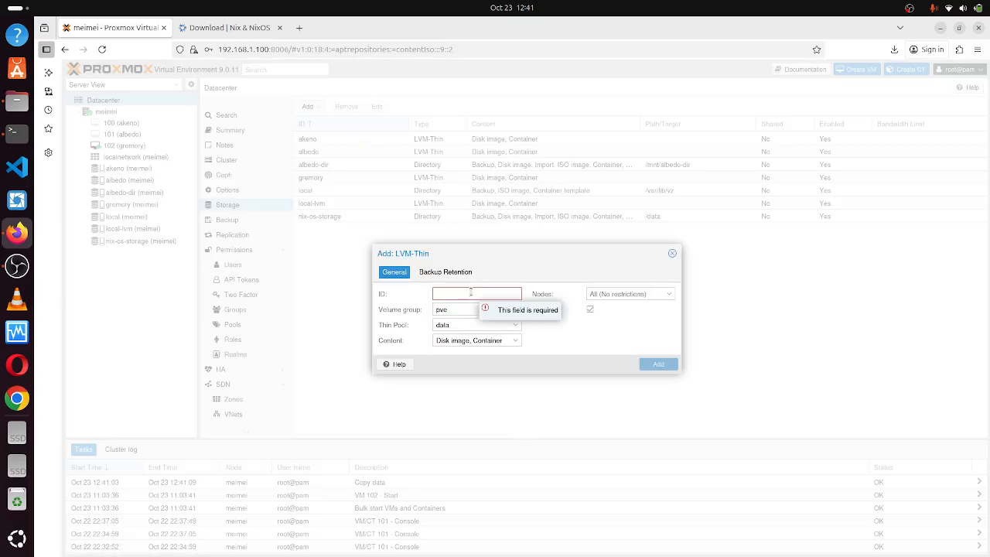
pyautogui.write('nix-os')
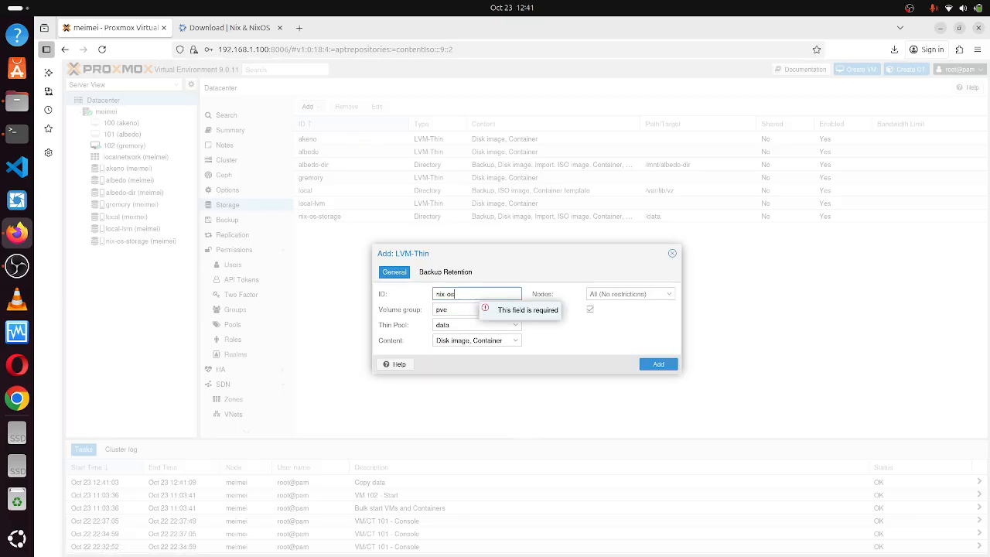
pyautogui.write('-disk')
pyautogui.click(570, 345)
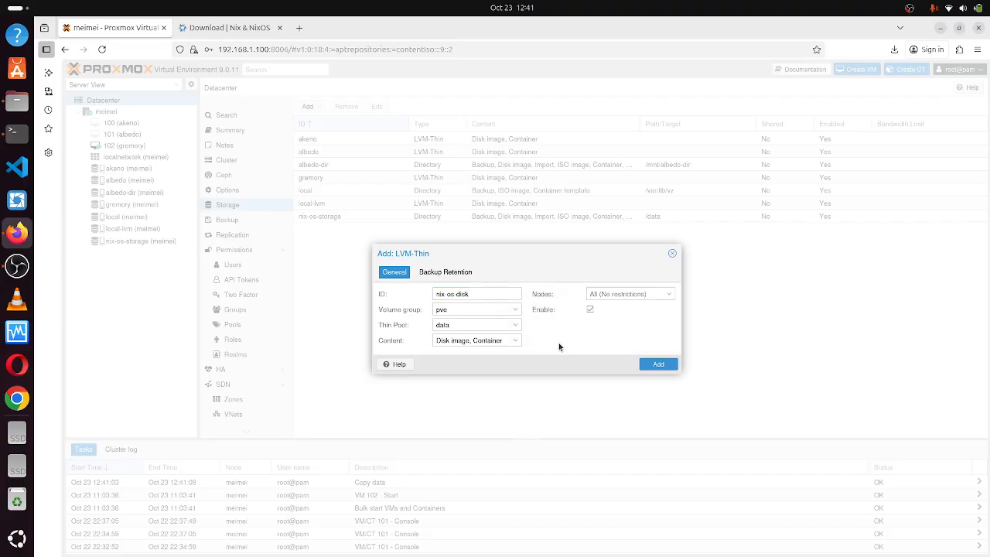
pyautogui.click(521, 325)
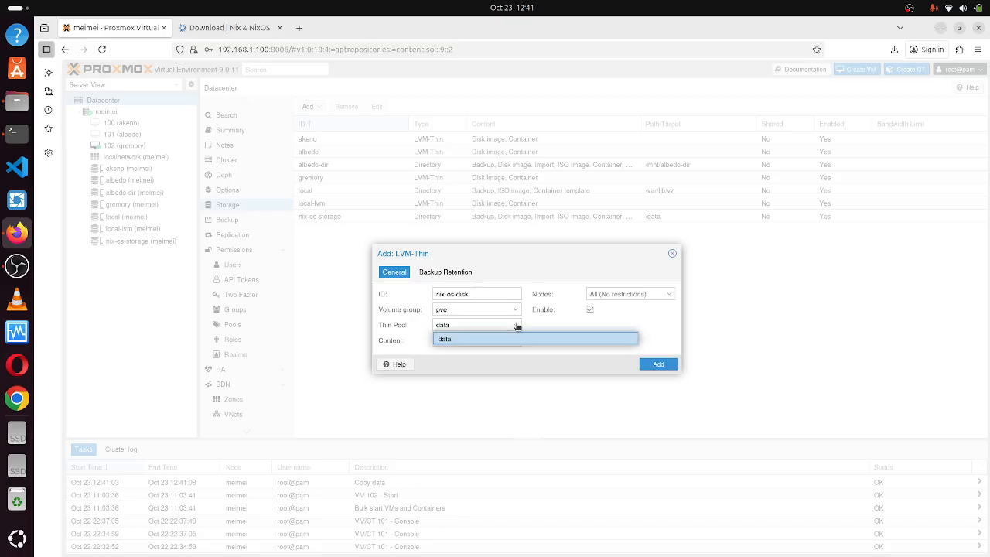
pyautogui.click(544, 318)
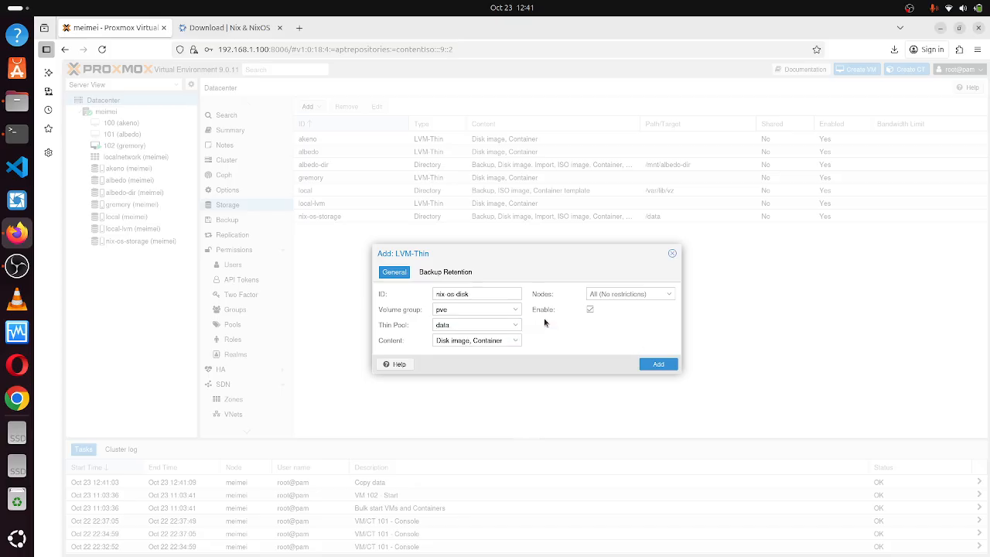
pyautogui.click(504, 308)
pyautogui.click(581, 360)
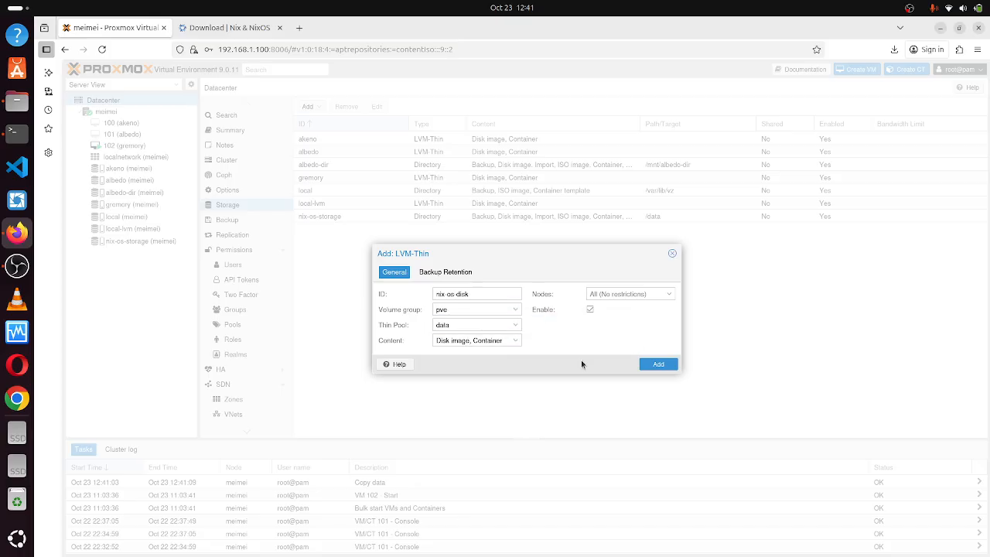
pyautogui.click(659, 364)
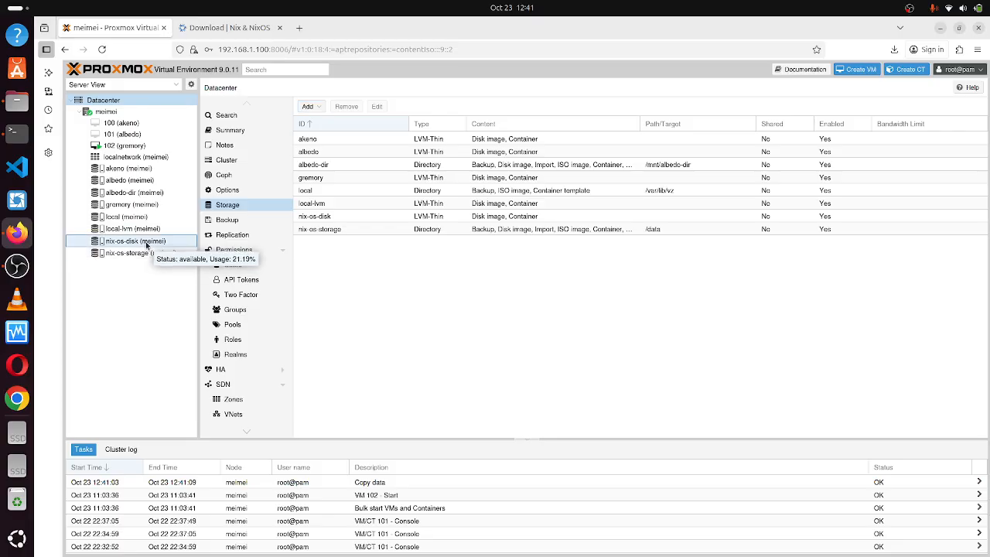
pyautogui.click(147, 242)
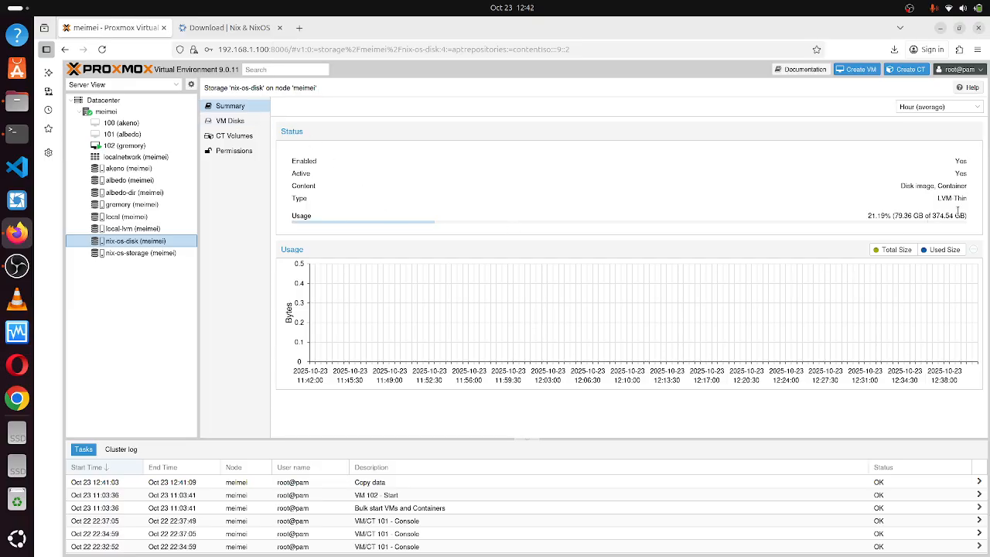
# Read nix-os-disk usage (21.19%, 79.36 GB of 374.54 GB), then open the Datacenter Summary.
pyautogui.moveTo(973, 216); pyautogui.dragTo(945, 215)
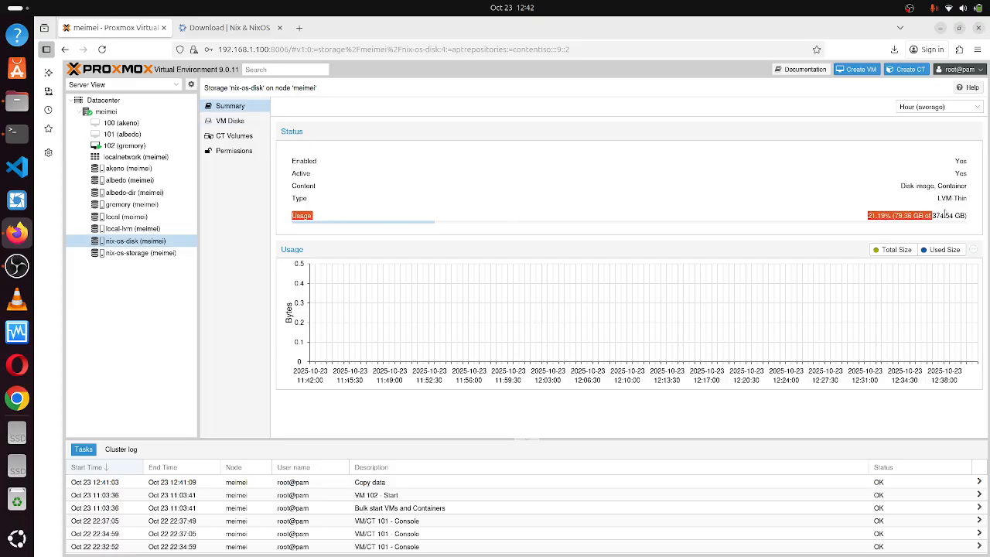
pyautogui.click(800, 189)
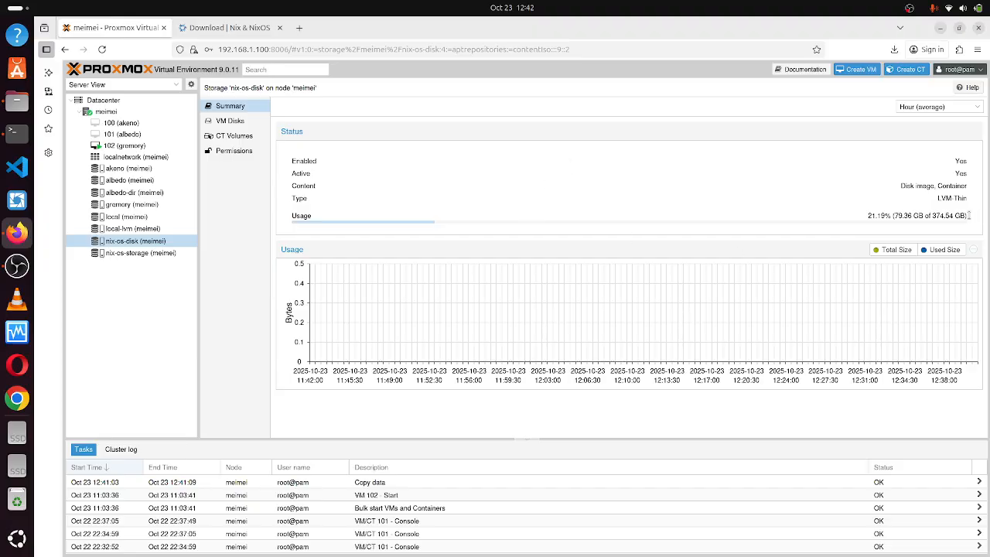
pyautogui.moveTo(976, 217); pyautogui.dragTo(946, 215)
pyautogui.click(973, 221)
pyautogui.moveTo(967, 216); pyautogui.dragTo(903, 215)
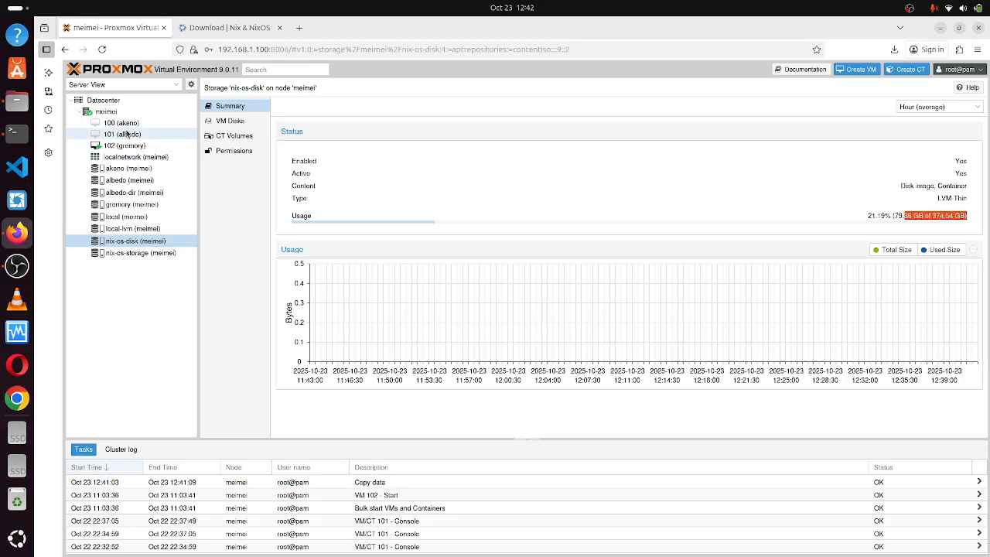
pyautogui.click(112, 101)
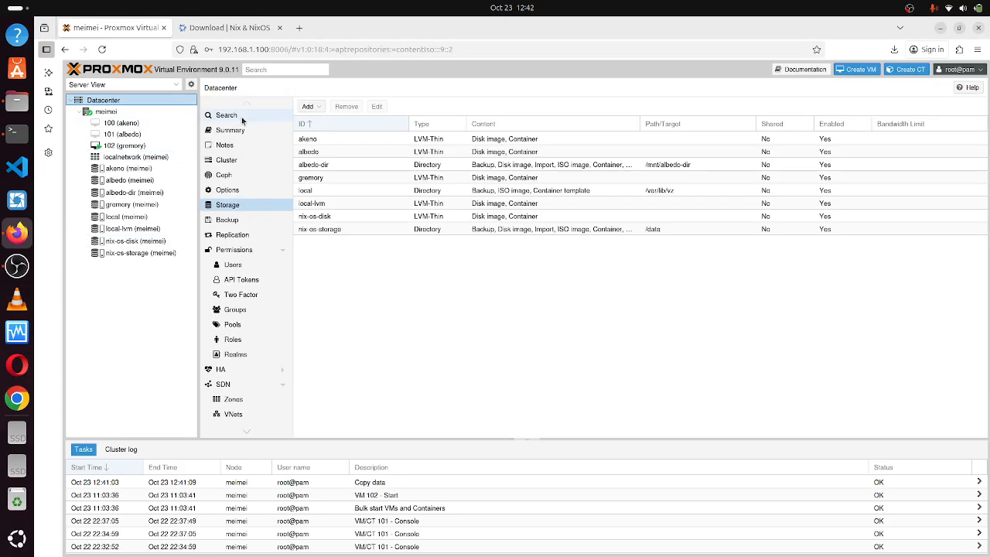
pyautogui.click(242, 130)
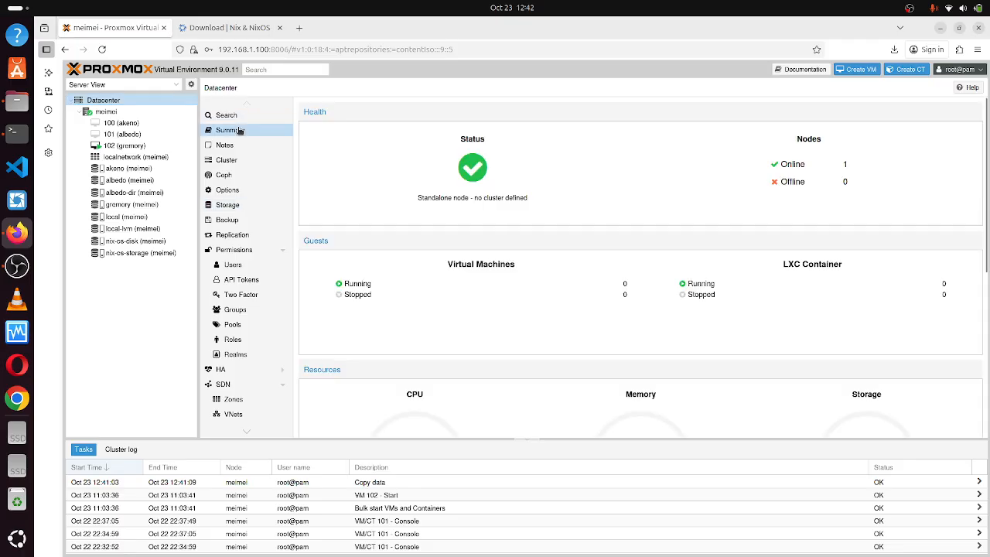
# Review node meimei's LVM and LVM-Thin pool data (374.54 GB, 21% used), then return to Datacenter storage.
pyautogui.click(243, 206)
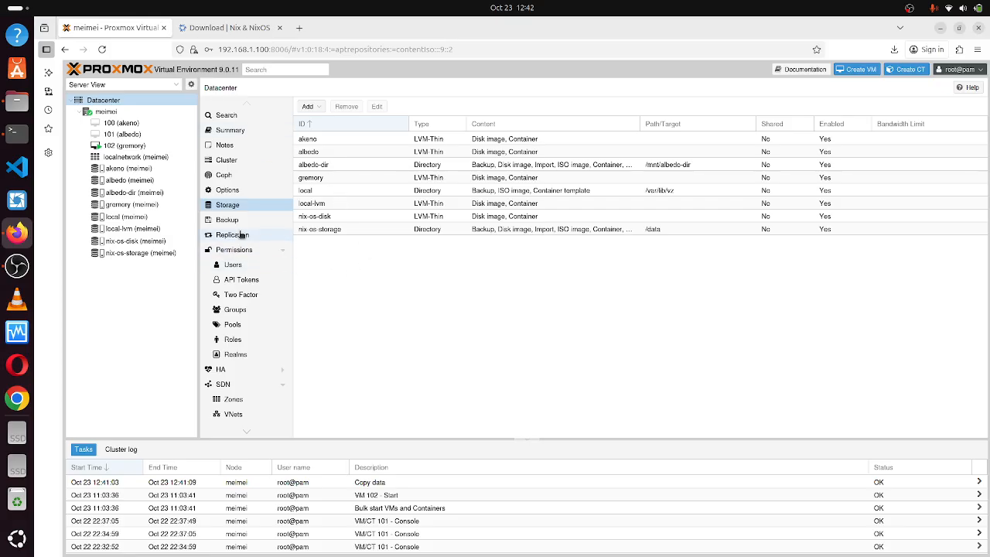
pyautogui.click(122, 113)
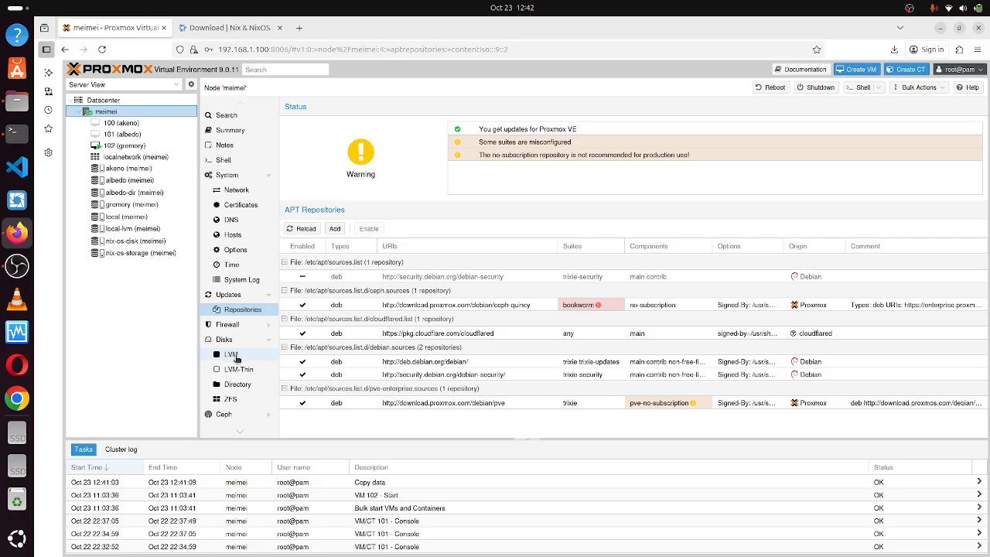
pyautogui.click(235, 357)
pyautogui.click(238, 369)
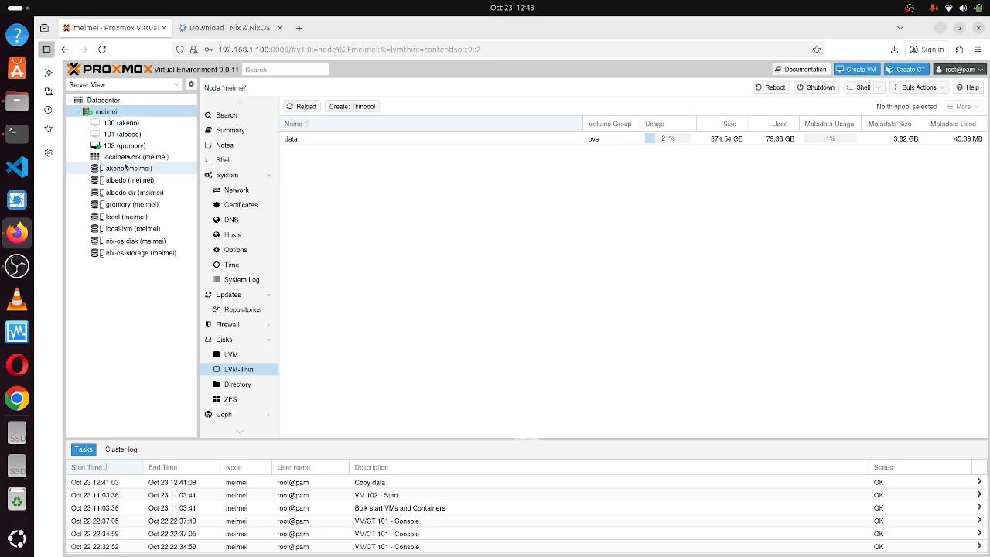
pyautogui.click(103, 100)
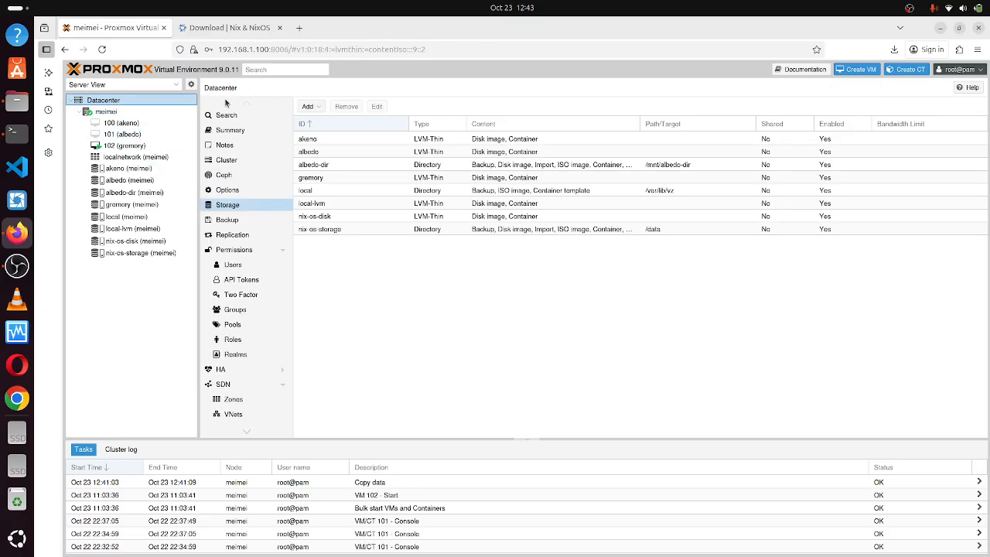
# Open an Add: LVM-Thin form, inspect its volume group and thin pool choices, then close it unsaved.
pyautogui.click(308, 105)
pyautogui.click(334, 144)
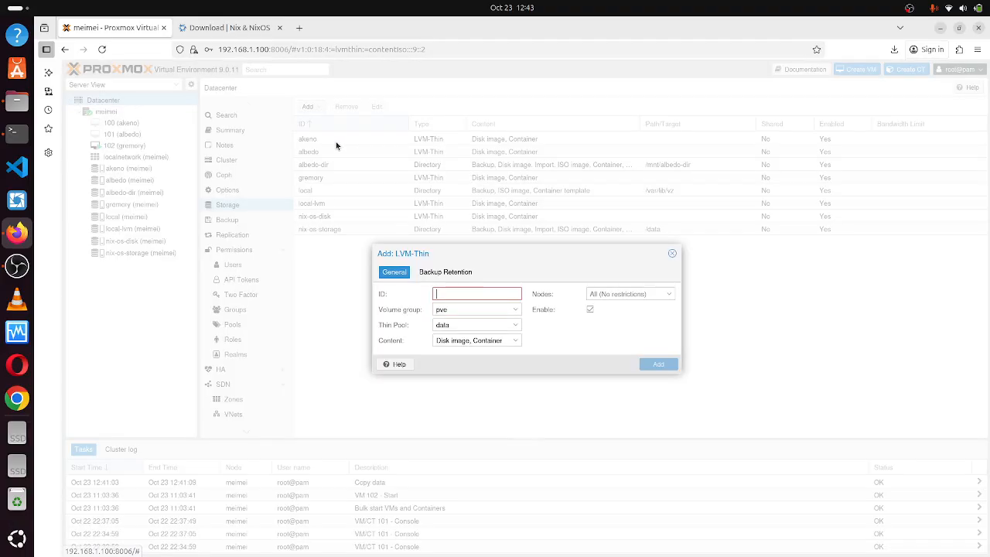
pyautogui.click(463, 325)
pyautogui.click(487, 311)
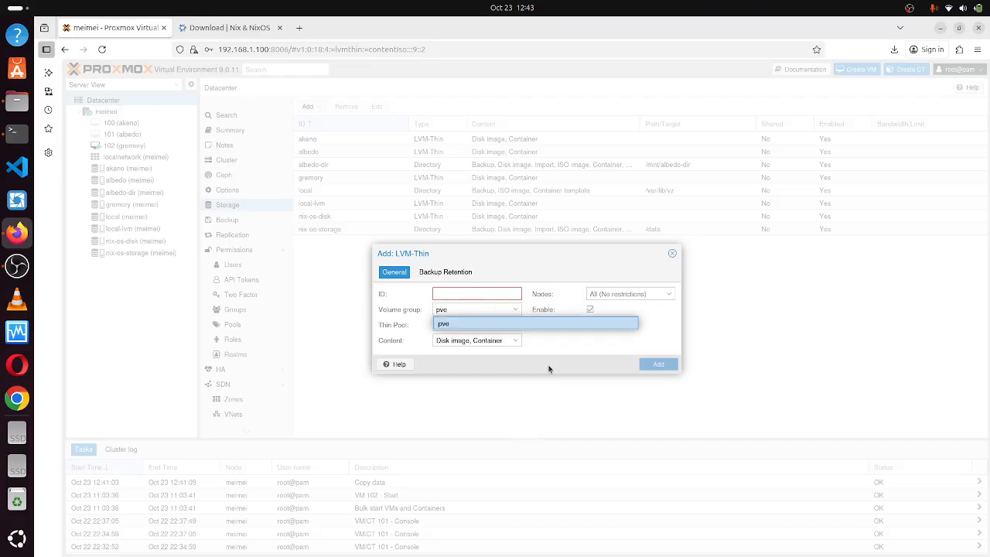
pyautogui.click(501, 324)
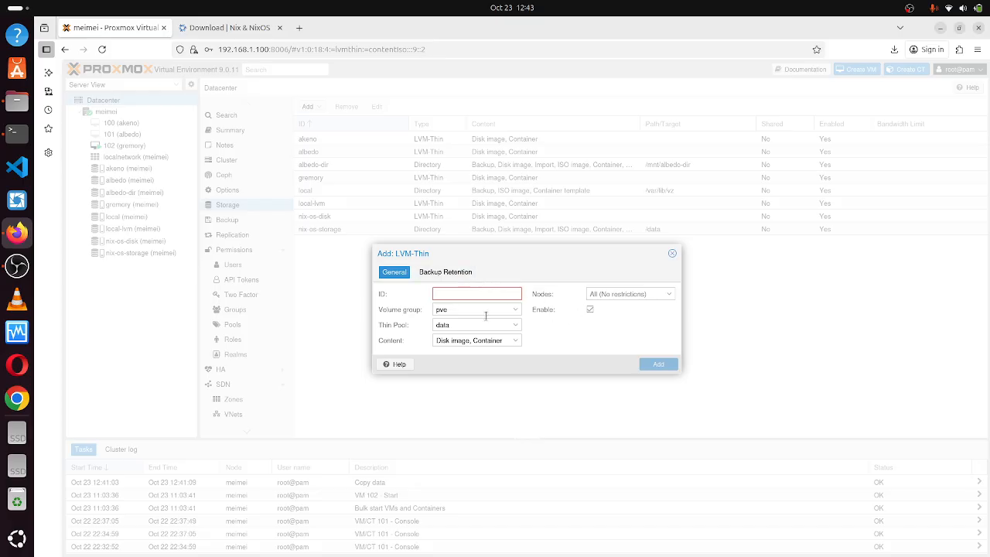
pyautogui.click(492, 325)
pyautogui.click(541, 323)
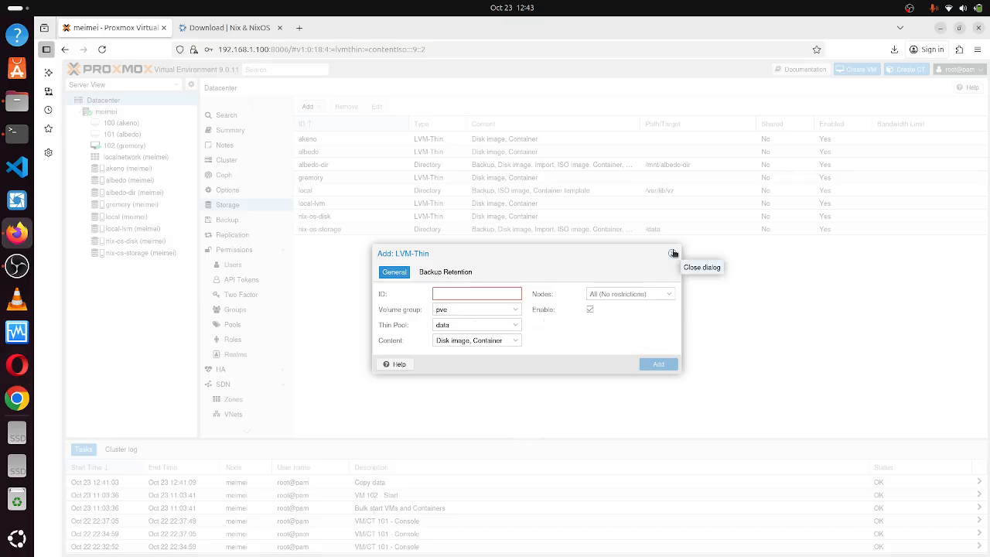
pyautogui.click(508, 324)
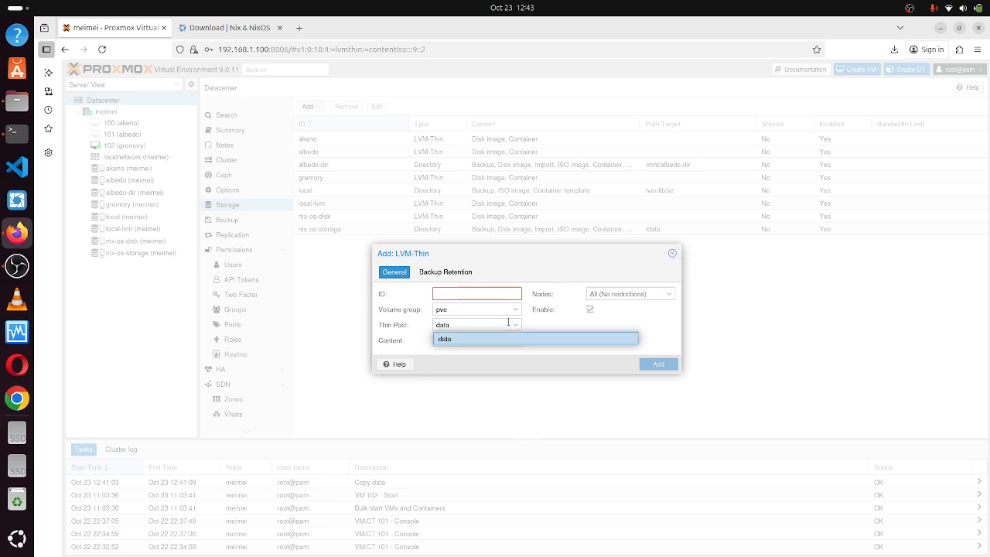
pyautogui.click(557, 326)
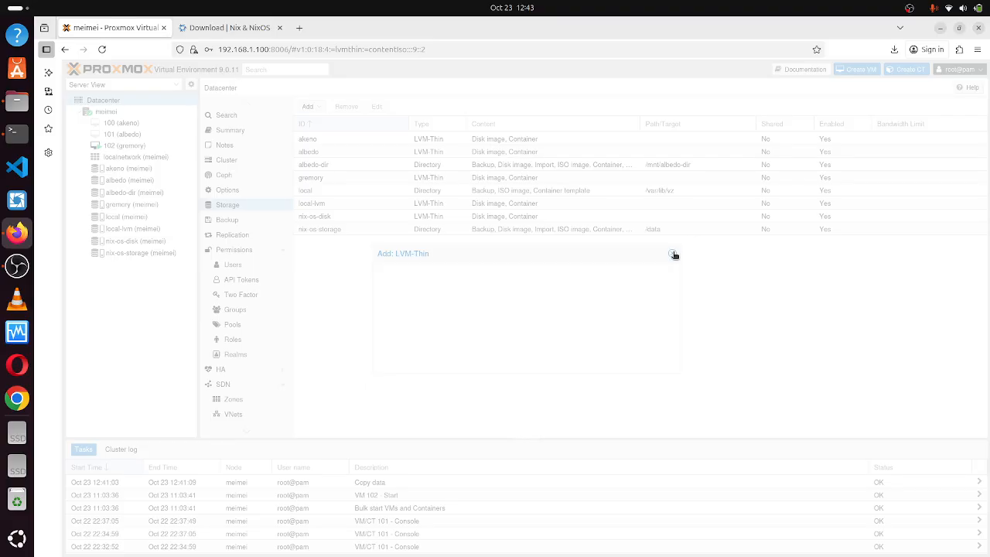
pyautogui.click(673, 255)
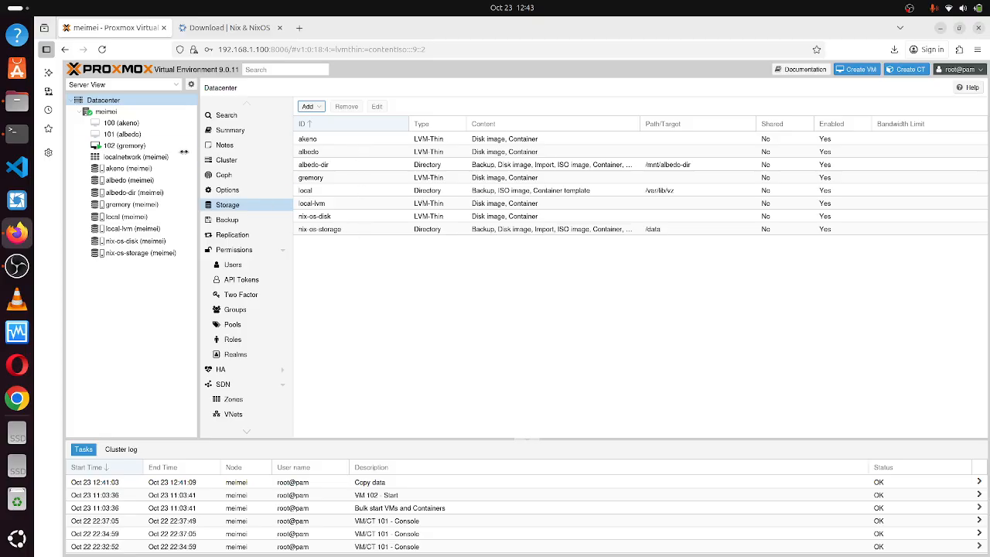
# Browse node meimei's LVM-Thin, Directory and LVM disk pages.
pyautogui.click(104, 112)
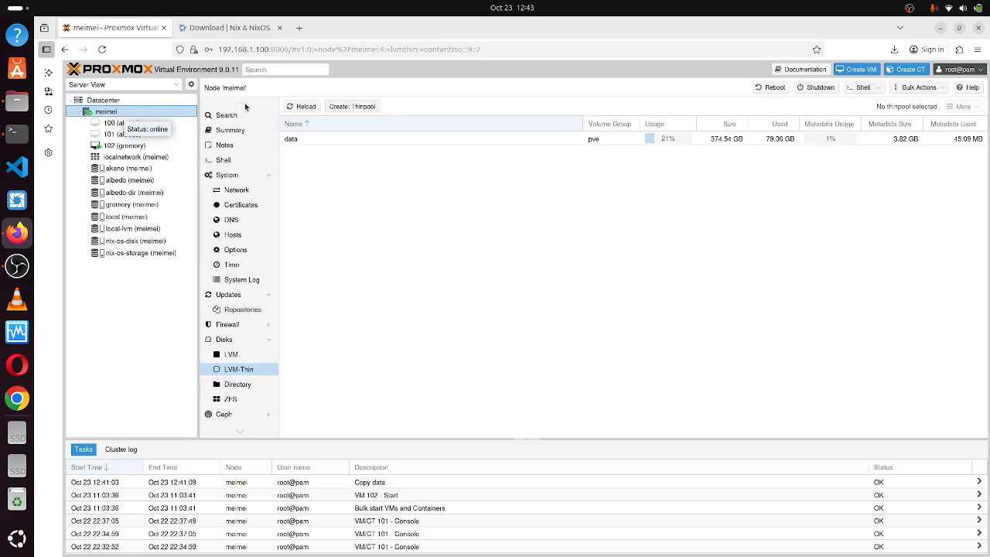
pyautogui.click(249, 374)
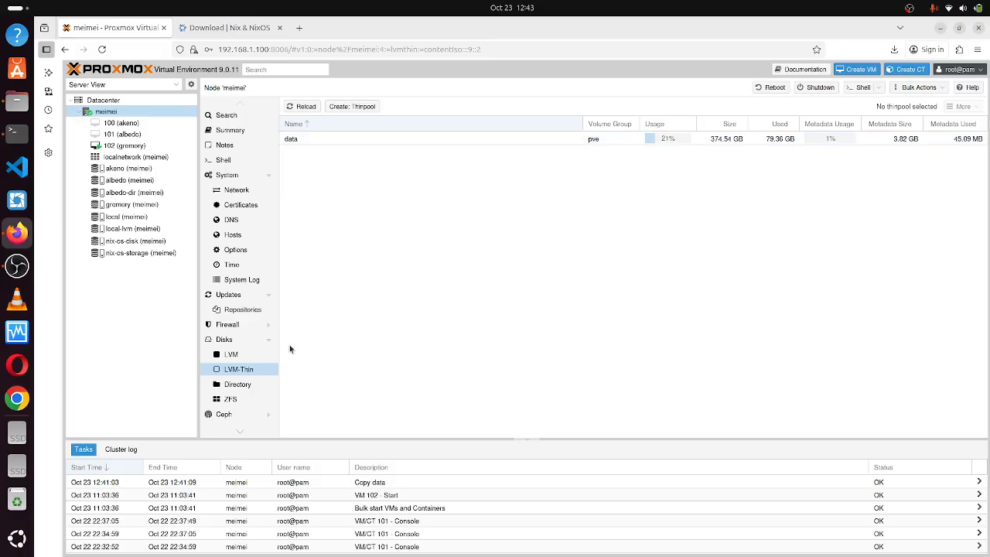
pyautogui.click(239, 385)
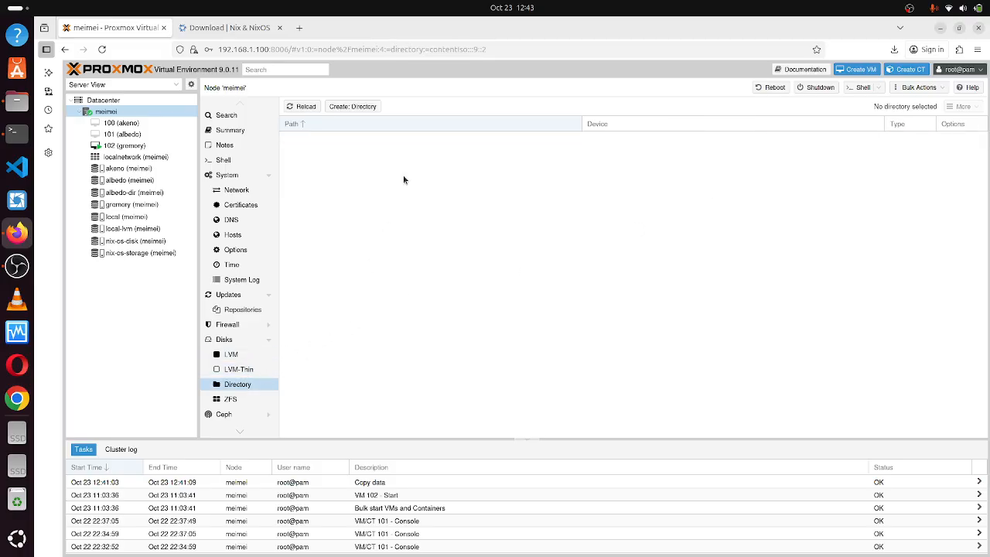
pyautogui.click(239, 355)
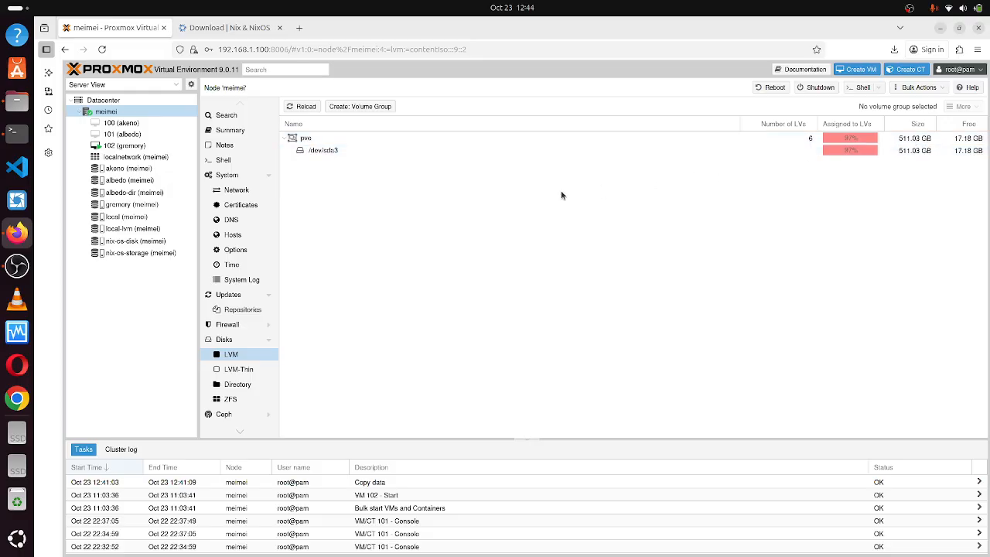
pyautogui.click(252, 372)
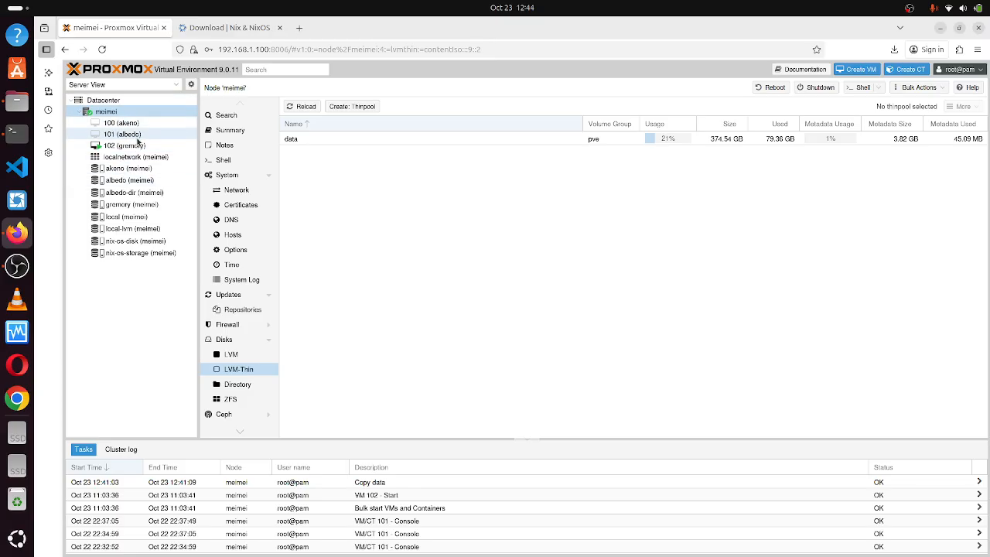
# Check nix-os-storage and nix-os-disk, then start a new VM with ID 103.
pyautogui.click(121, 255)
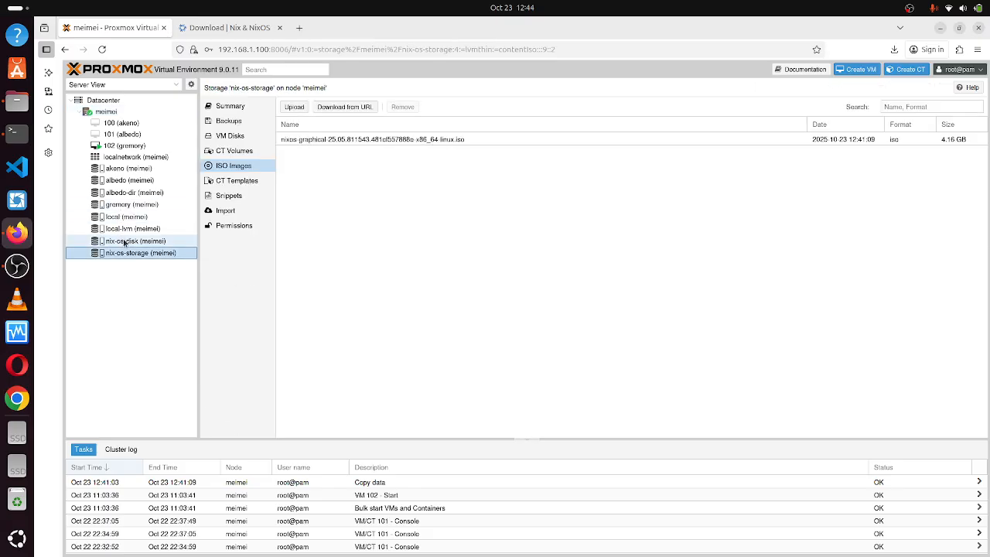
pyautogui.click(126, 241)
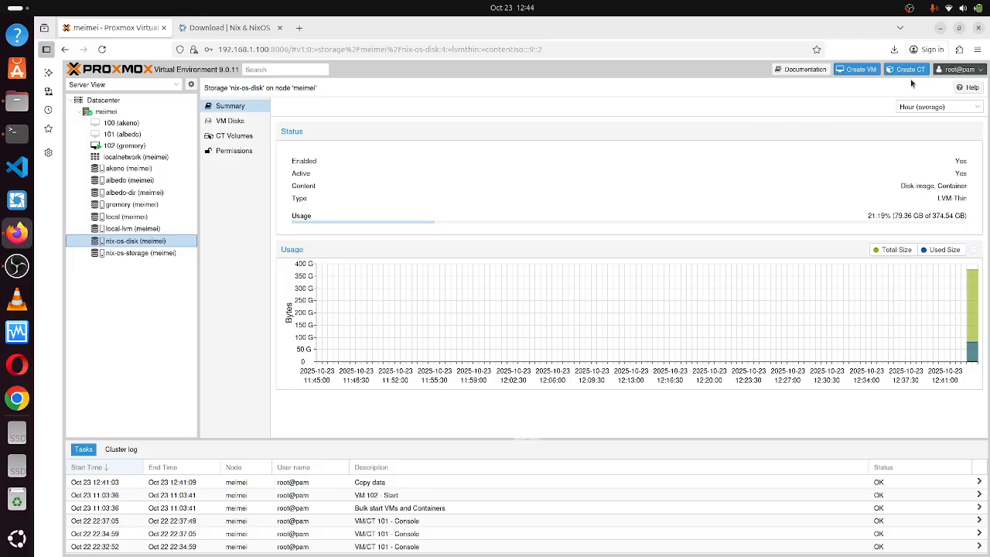
pyautogui.click(856, 70)
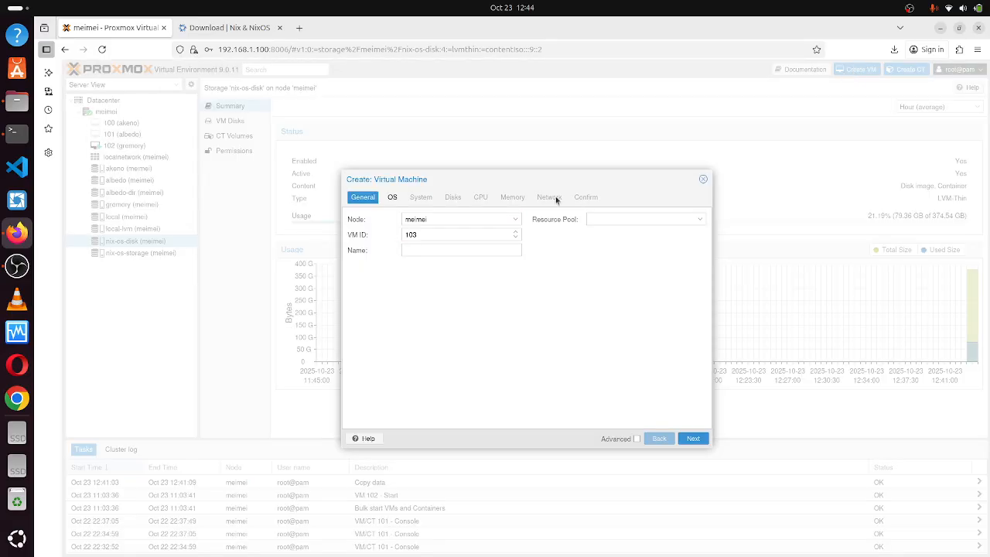
# Keep node meimei and name the VM nix-os-vm.
pyautogui.click(487, 218)
pyautogui.click(479, 293)
pyautogui.click(476, 248)
pyautogui.write('nix-os-vm')
pyautogui.click(693, 439)
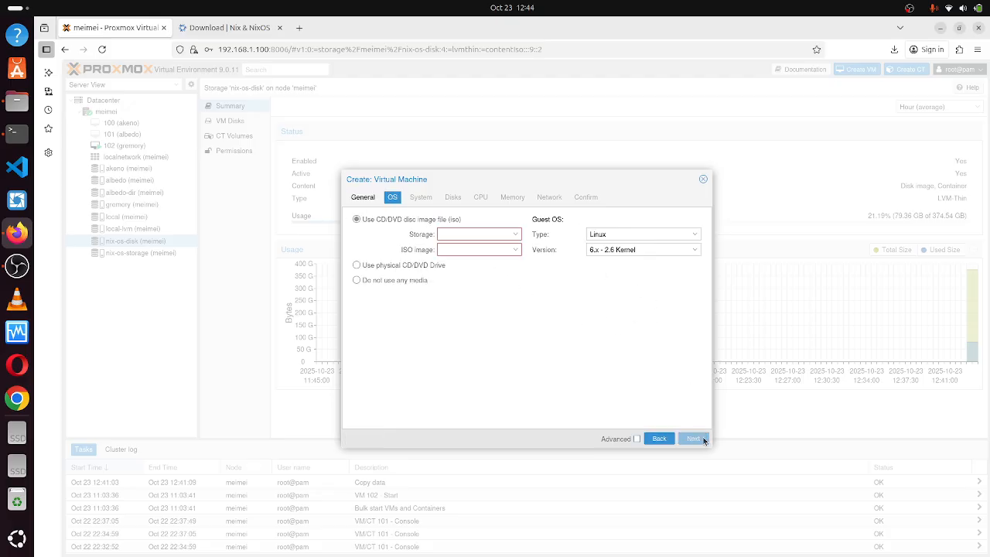
# Use the NixOS graphical ISO on nix-os-storage as the VM's install media.
pyautogui.click(506, 233)
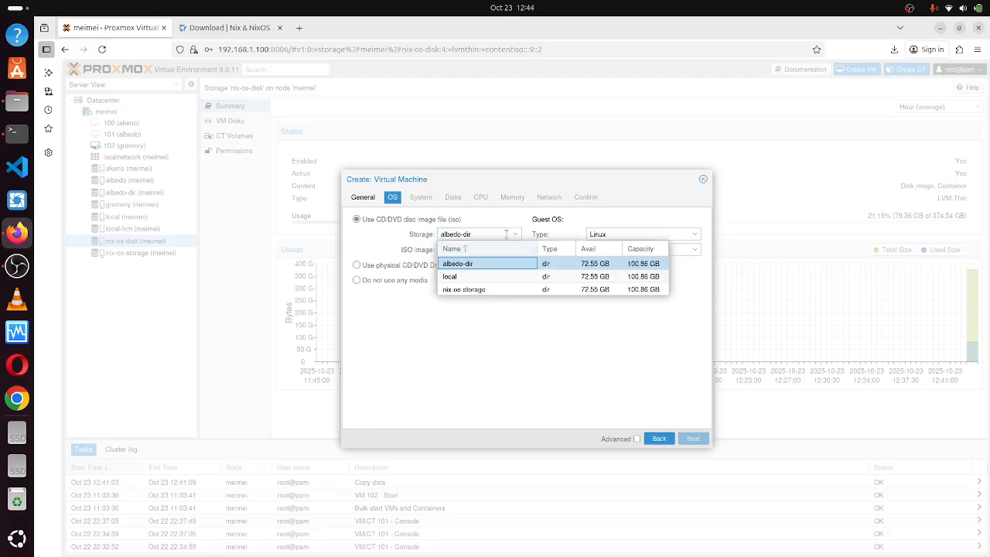
pyautogui.click(479, 290)
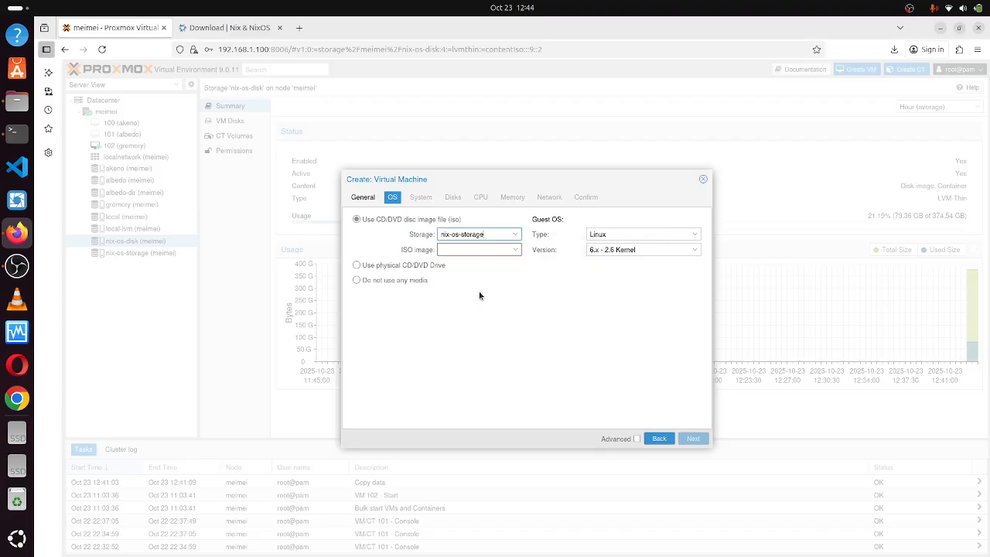
pyautogui.click(500, 247)
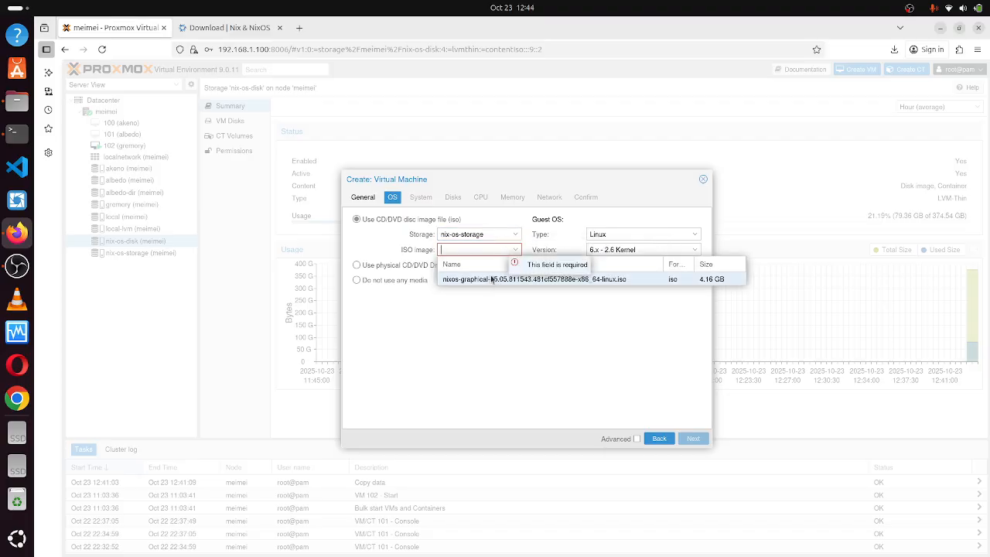
pyautogui.click(498, 280)
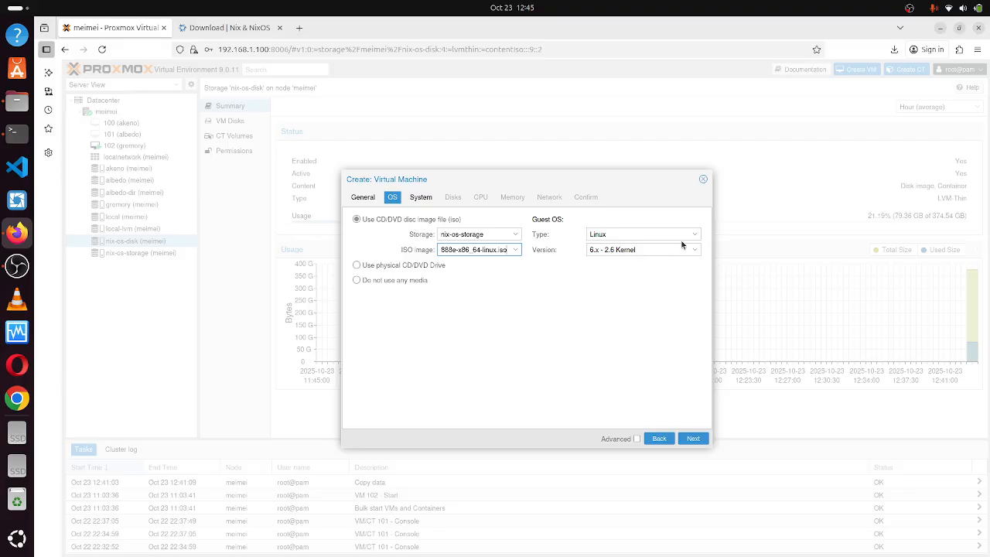
pyautogui.click(696, 439)
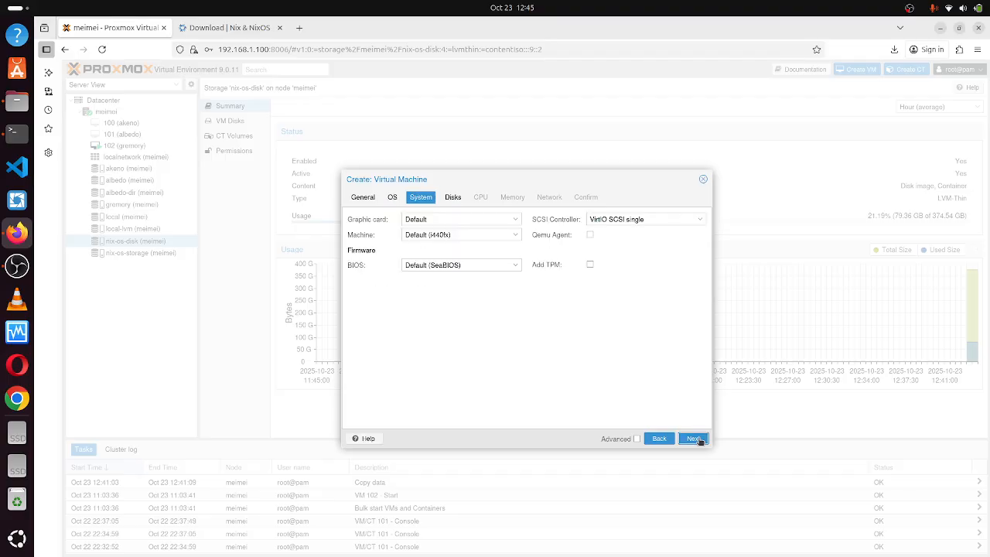
# Leave the VM's system settings at defaults, with the graphic card on Default.
pyautogui.click(507, 219)
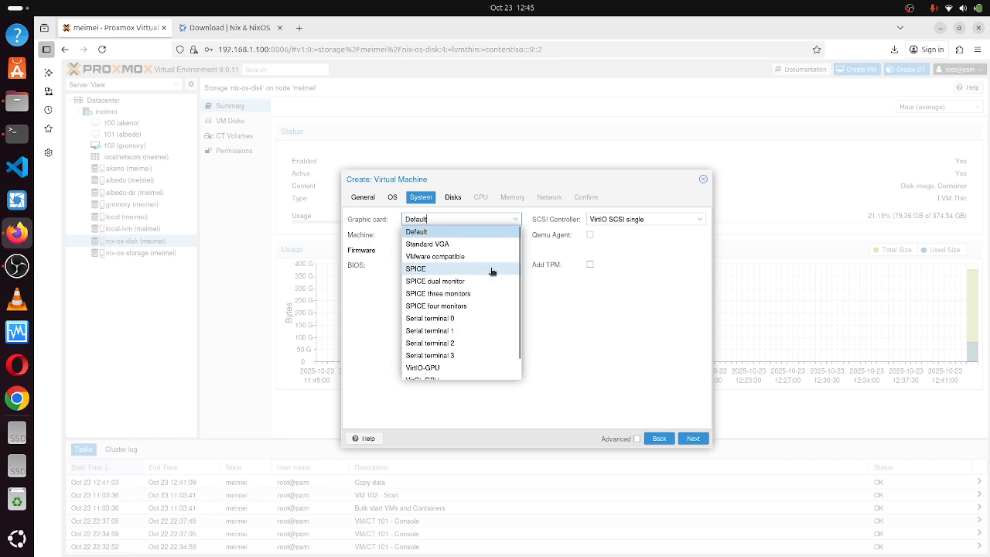
pyautogui.click(559, 300)
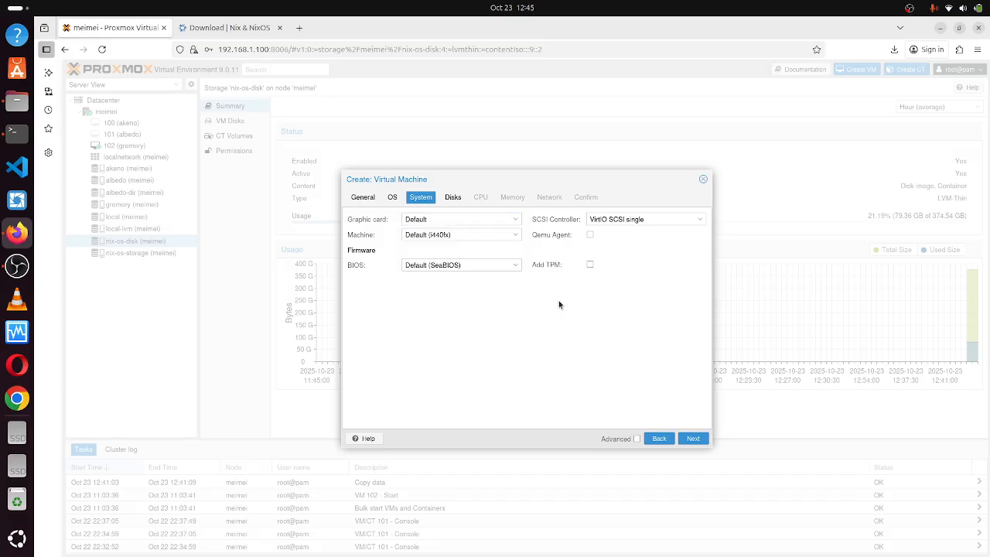
pyautogui.click(492, 219)
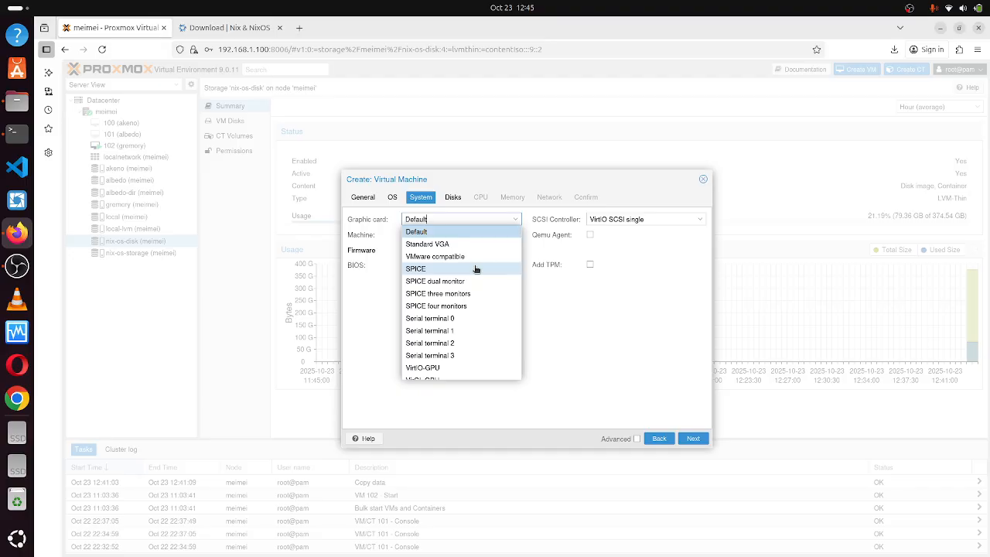
pyautogui.click(548, 306)
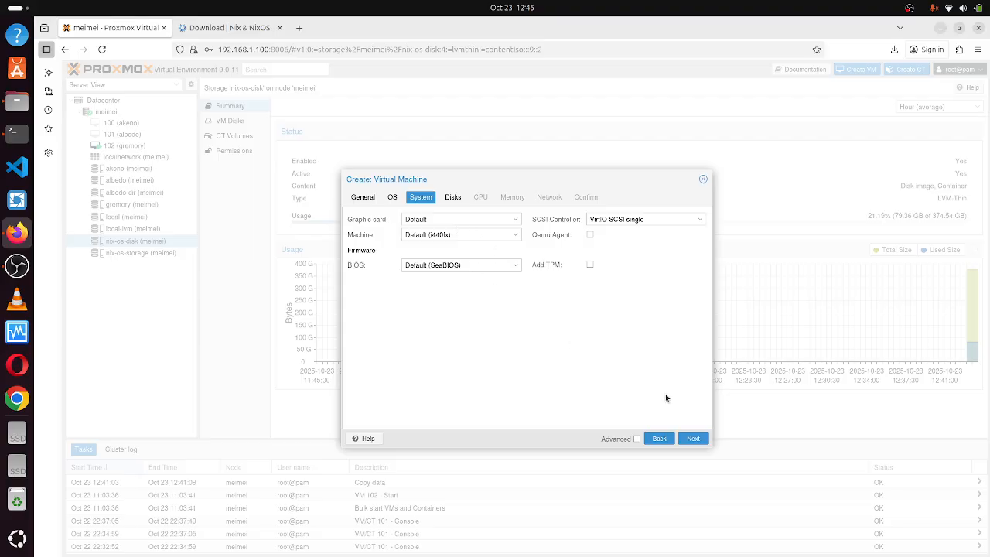
pyautogui.click(694, 438)
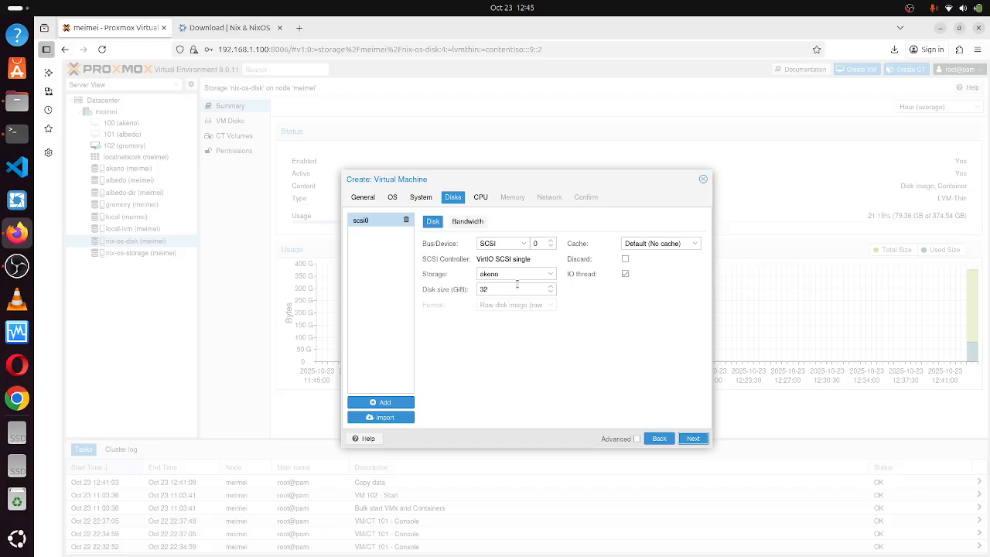
# Put the 32 GiB VM disk on nix-os-storage in QEMU image (qcow2) format.
pyautogui.click(530, 275)
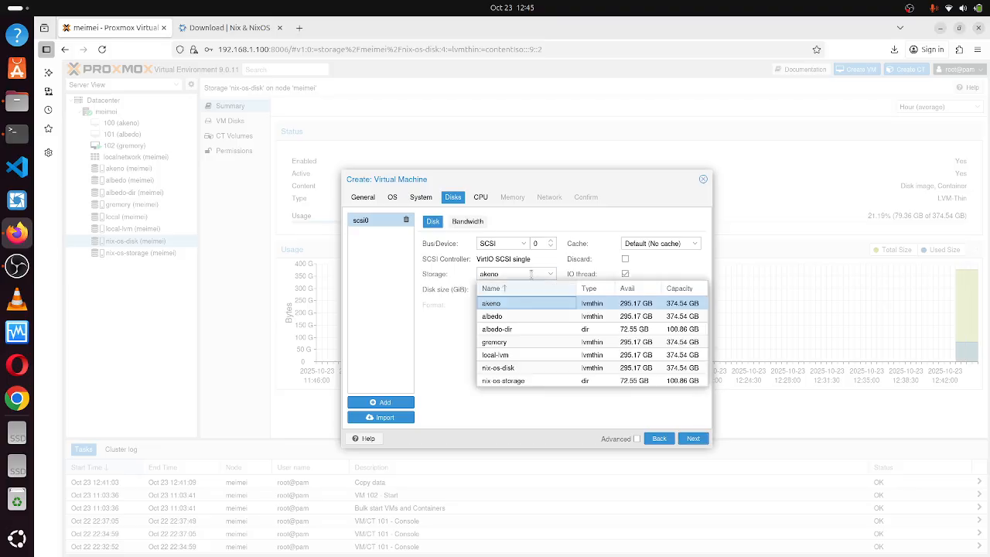
pyautogui.click(512, 380)
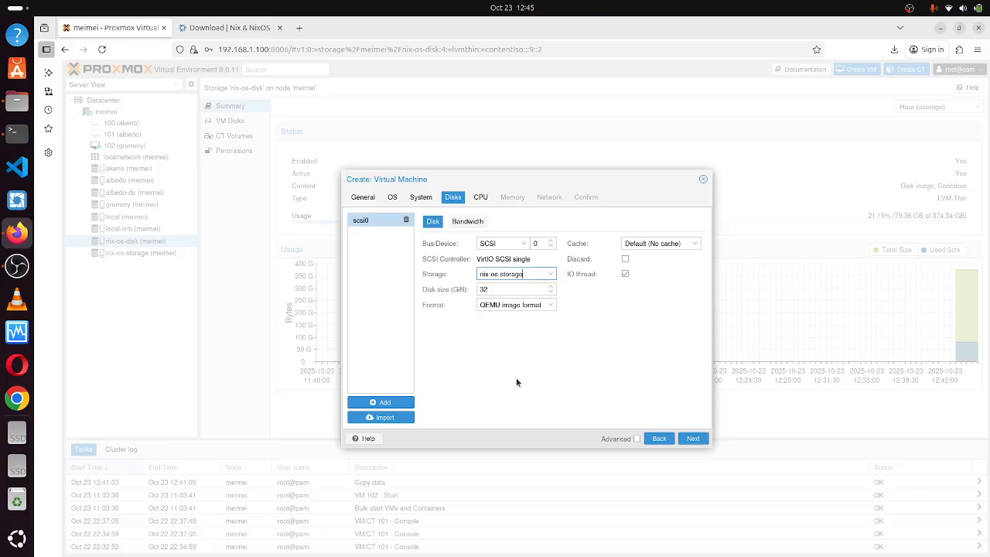
pyautogui.click(624, 312)
pyautogui.click(543, 301)
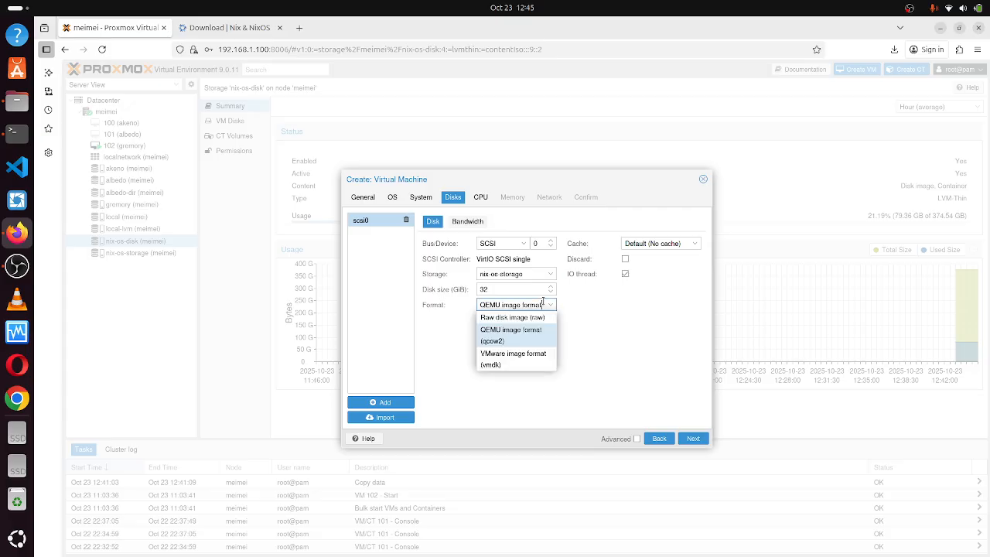
pyautogui.click(624, 315)
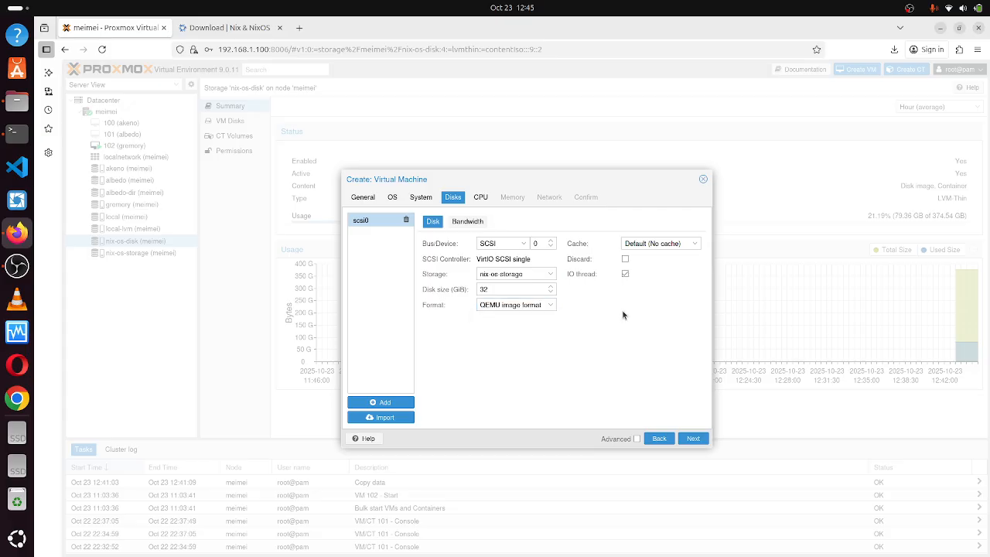
pyautogui.click(542, 305)
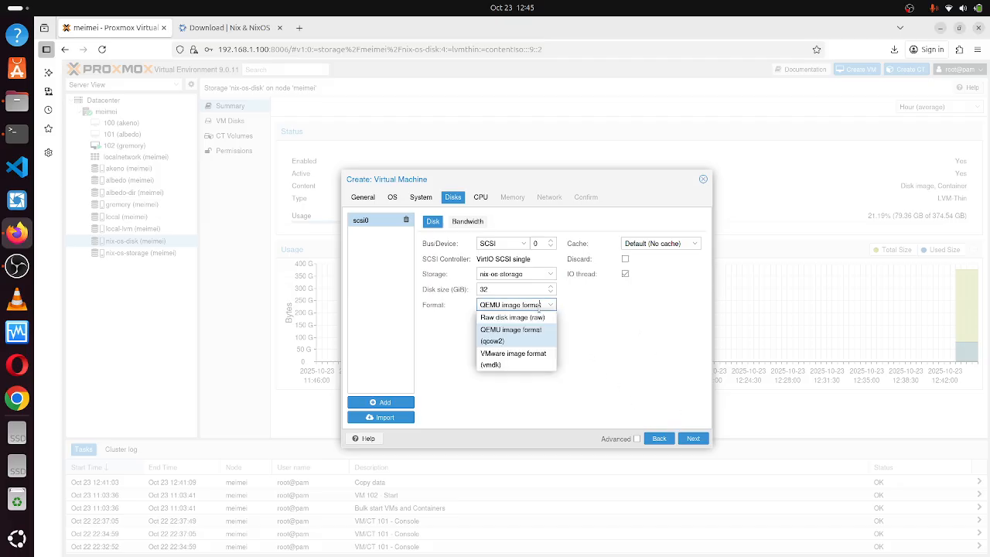
pyautogui.click(601, 346)
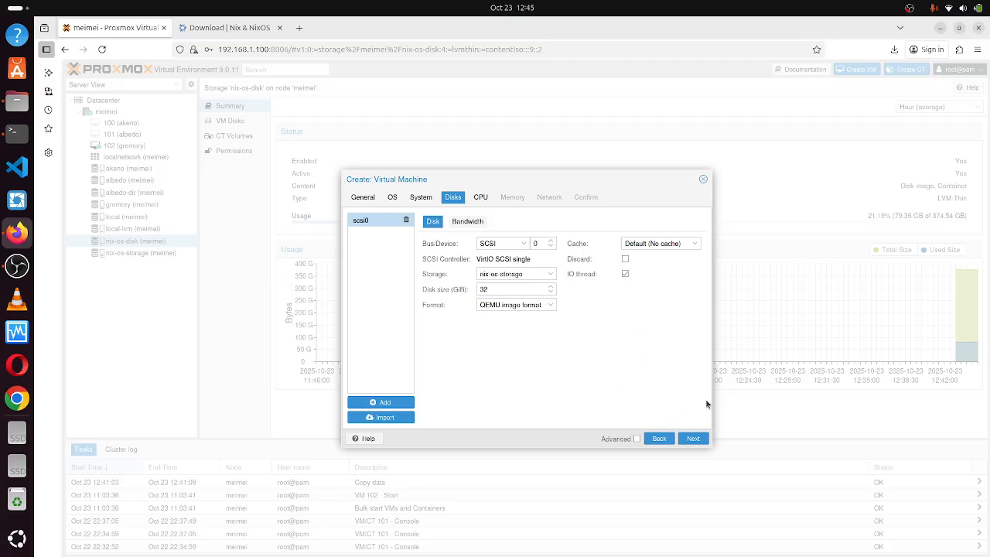
pyautogui.click(694, 439)
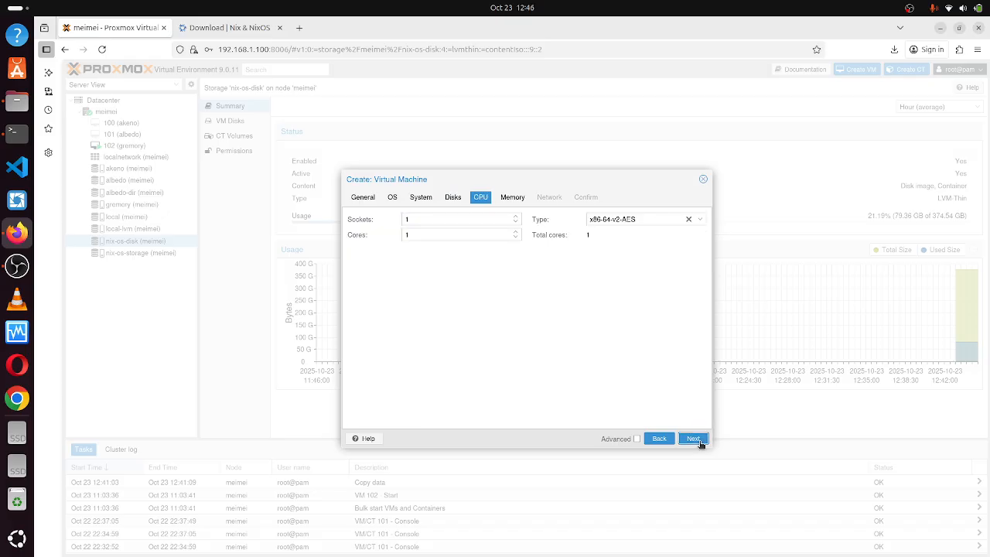
# Set the new VM's CPU to 2 cores.
pyautogui.click(455, 235)
pyautogui.press('BackSpace')
pyautogui.write('2')
pyautogui.click(612, 311)
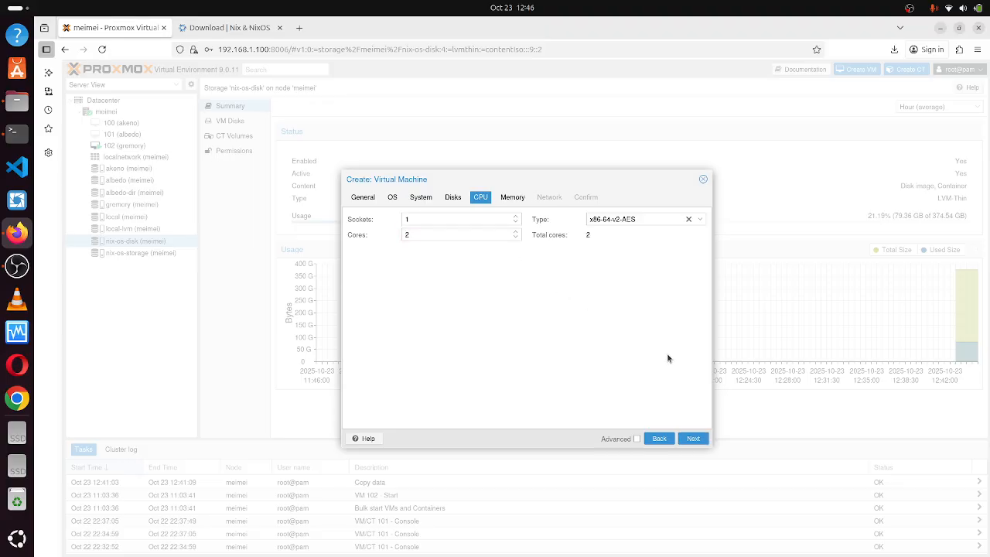
pyautogui.click(692, 438)
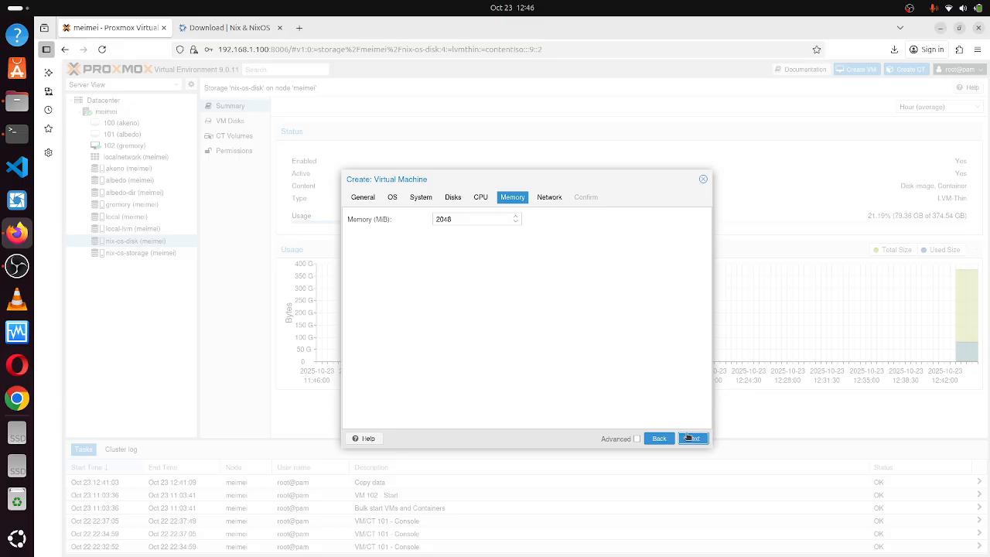
# Set the VM's memory to 4096 MiB.
pyautogui.click(441, 219)
pyautogui.press('BackSpace')
pyautogui.write('4')
pyautogui.press('BackSpace')
pyautogui.press('BackSpace')
pyautogui.write('96')
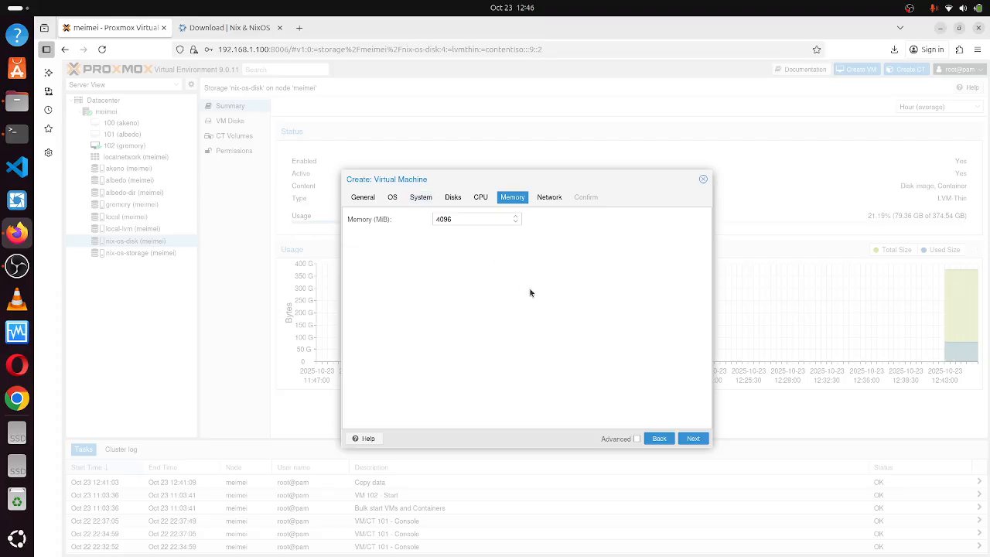
pyautogui.click(694, 438)
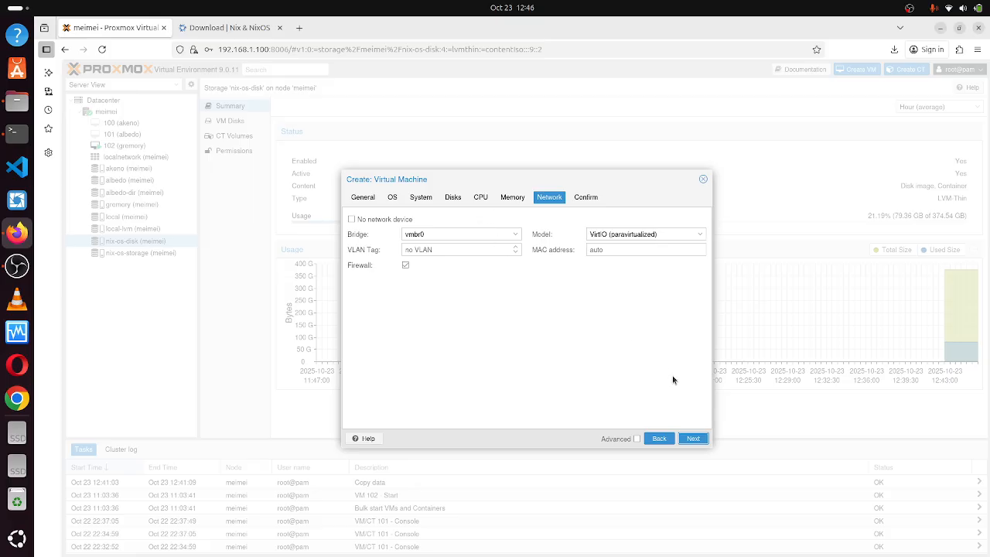
# Keep bridge vmbr0, confirm and create VM 103 (nix-os-vm), then select it.
pyautogui.click(504, 236)
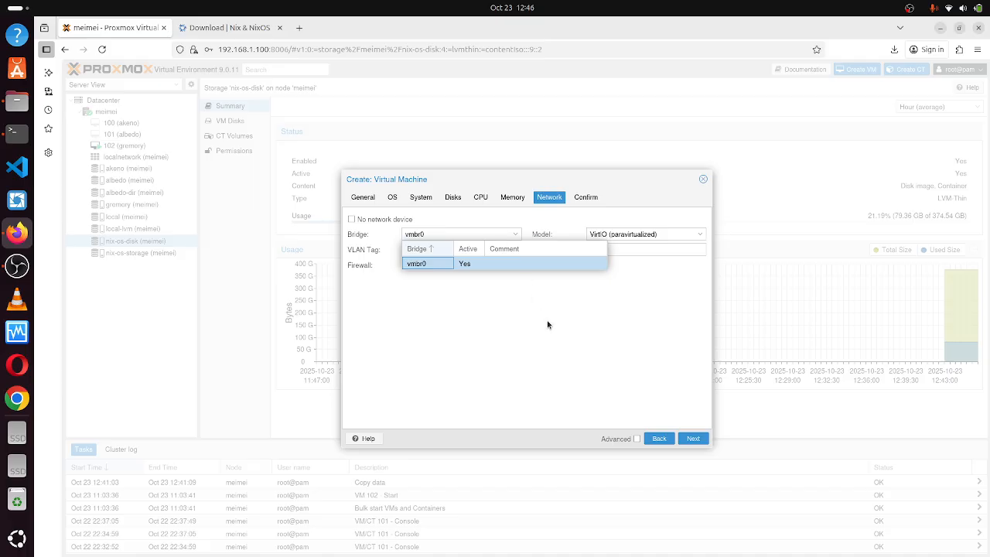
pyautogui.click(564, 353)
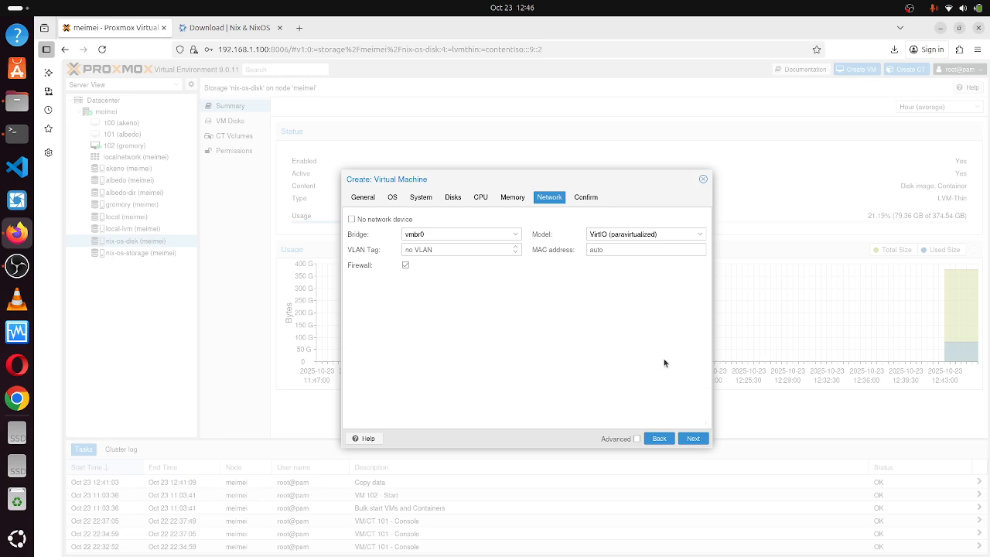
pyautogui.click(693, 439)
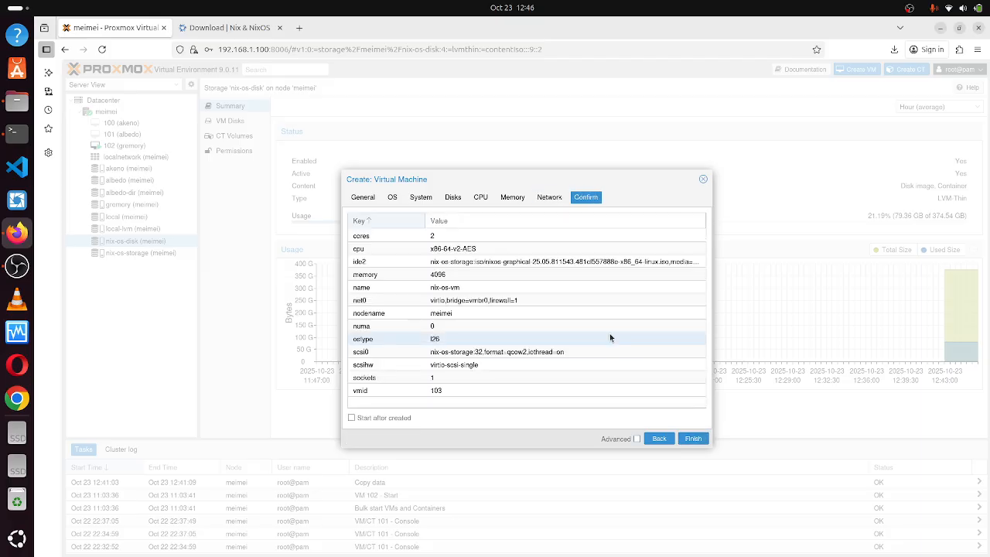
pyautogui.click(693, 439)
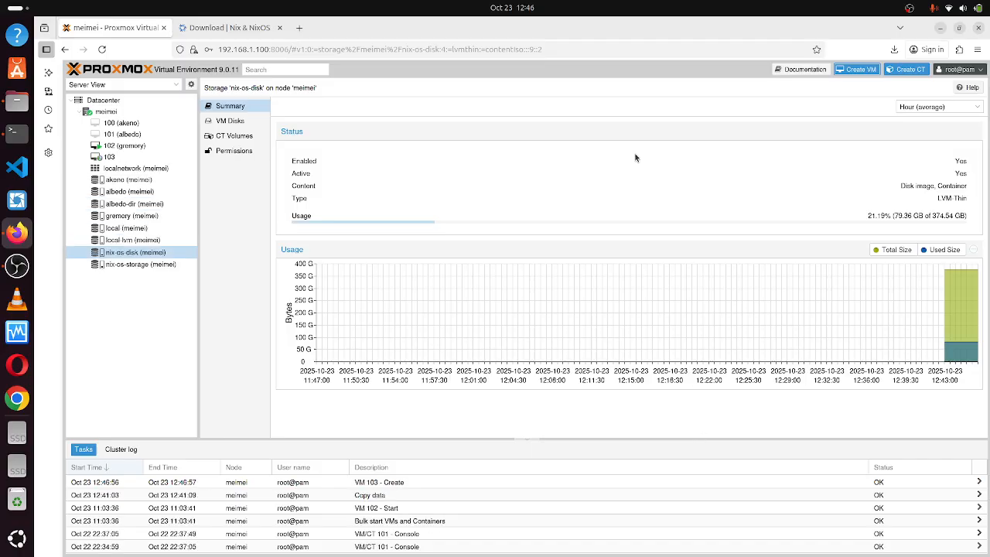
pyautogui.click(110, 157)
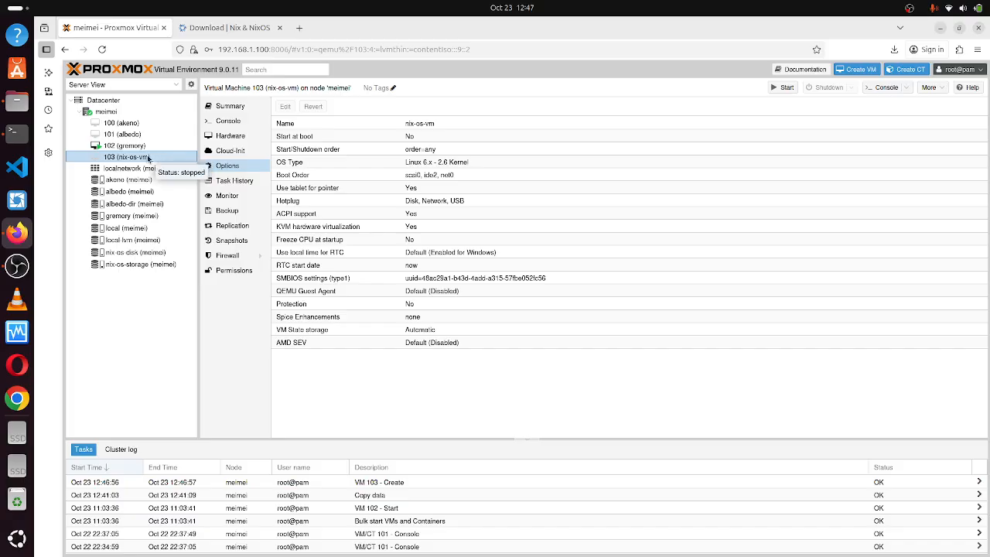
# Start VM 103 and show its console inside the management page.
pyautogui.click(788, 87)
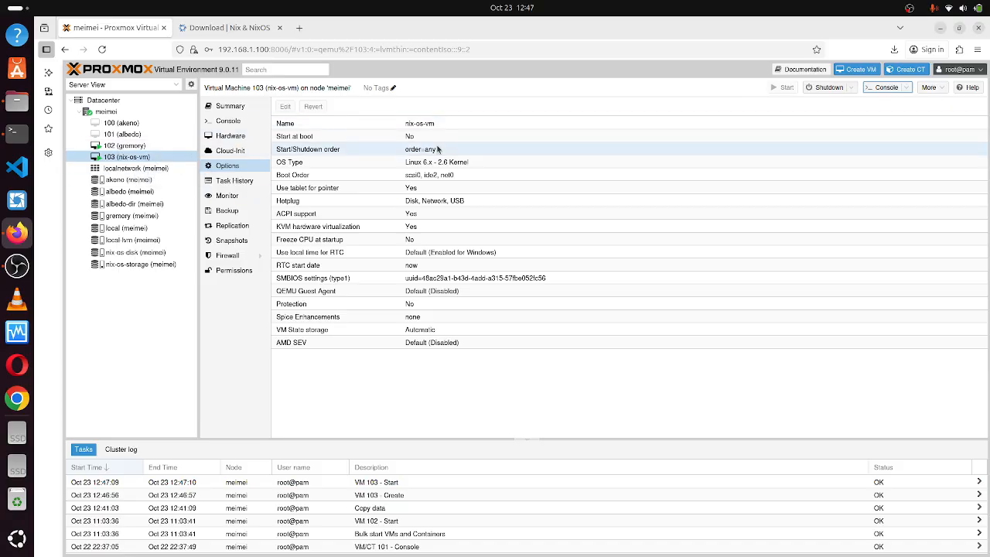
pyautogui.click(890, 91)
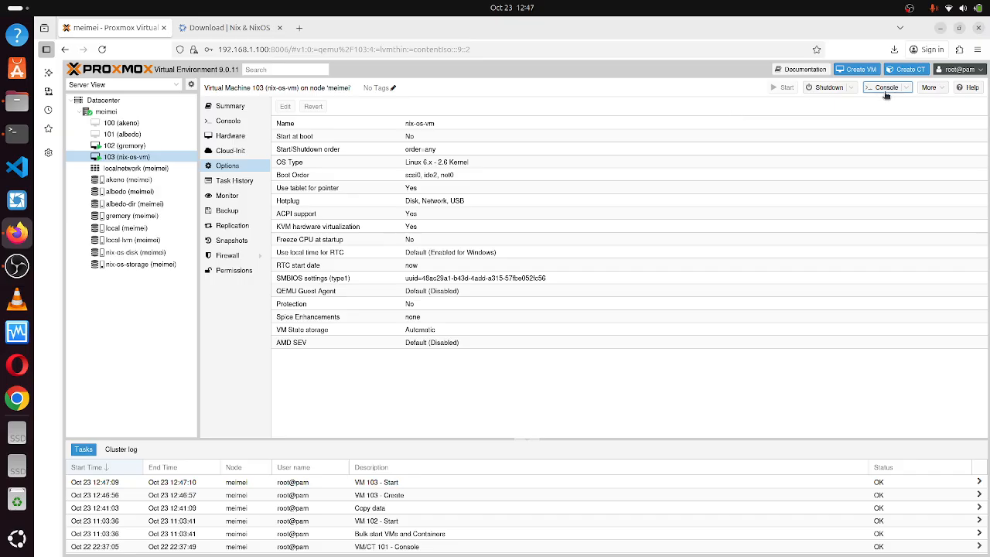
pyautogui.click(228, 123)
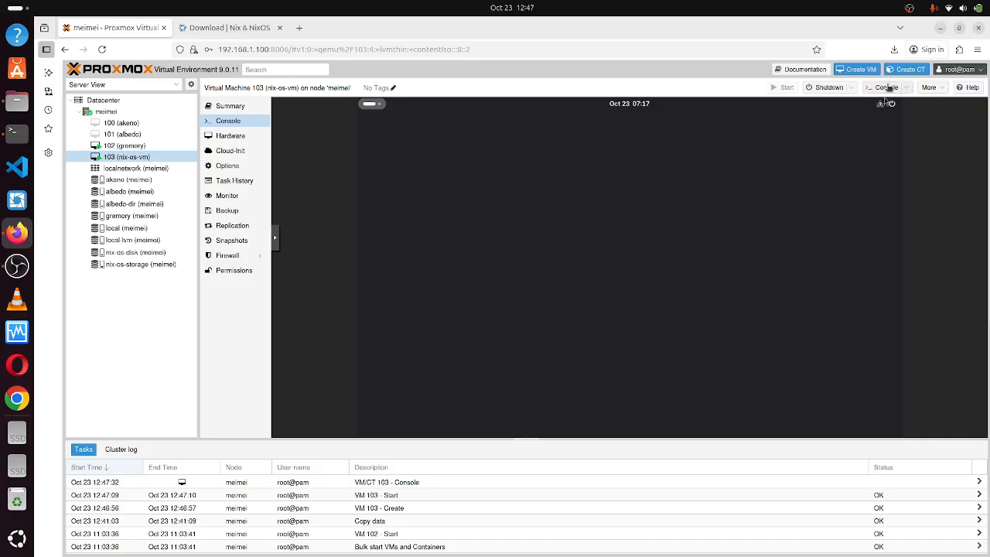
# Open the noVNC console in its own enlarged window and get past the installer's Welcome page.
pyautogui.click(887, 88)
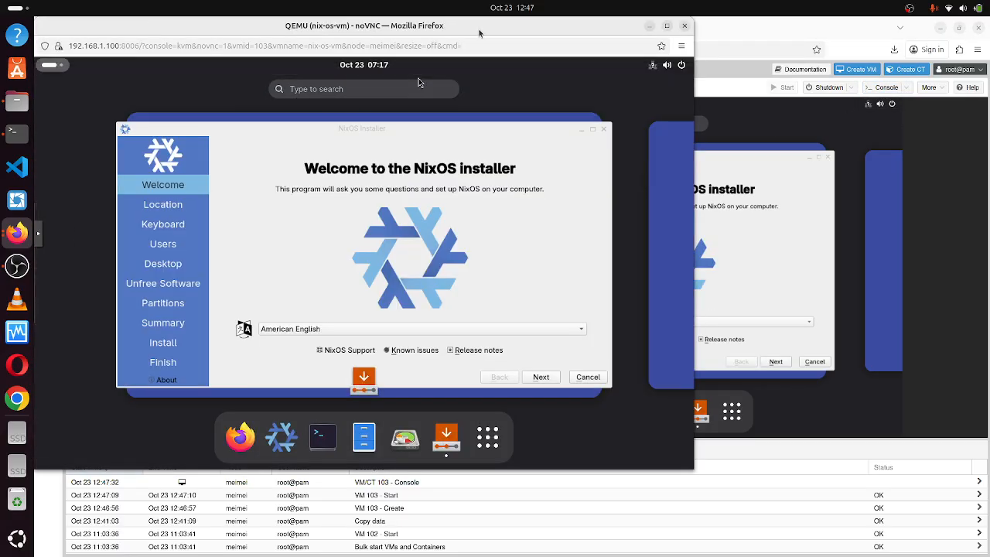
pyautogui.moveTo(479, 33); pyautogui.dragTo(646, 62)
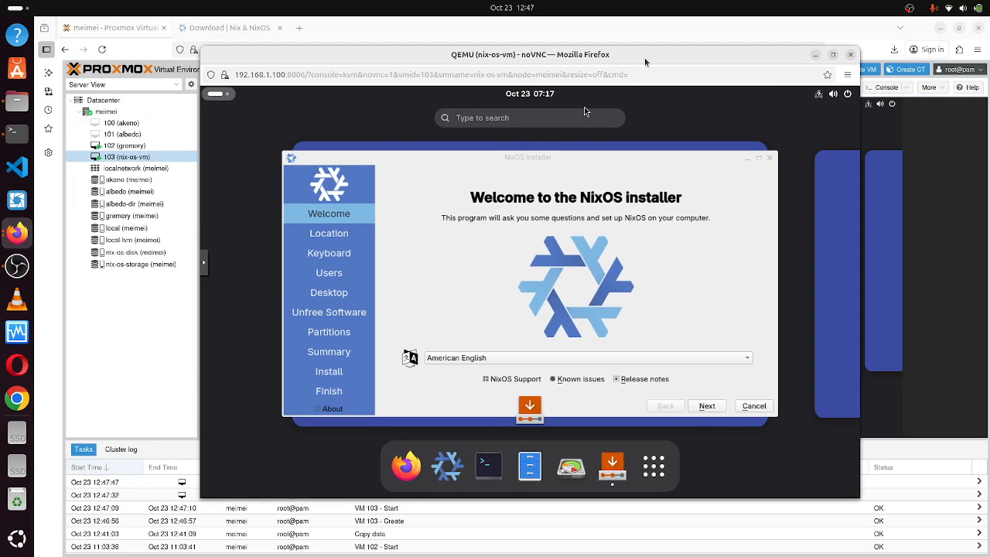
pyautogui.click(832, 56)
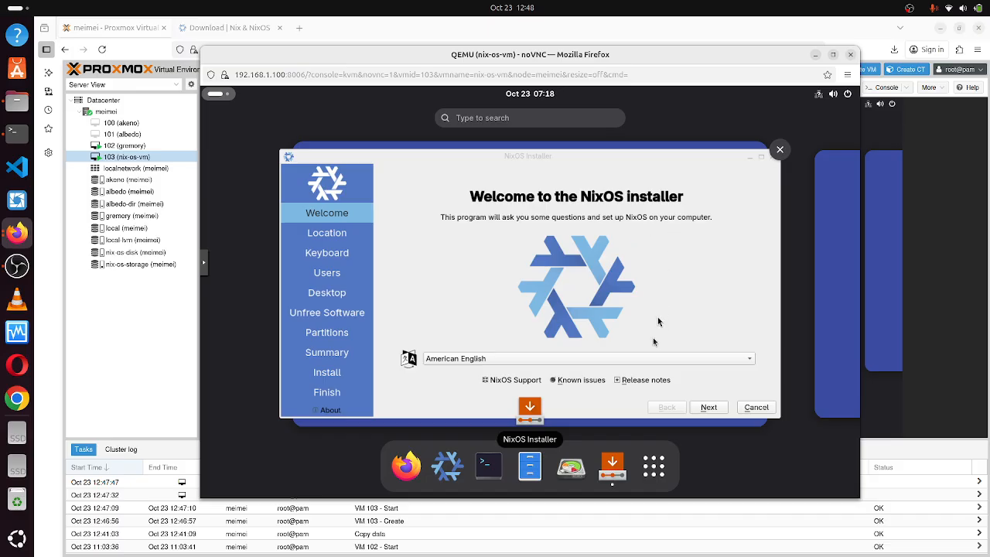
pyautogui.click(712, 413)
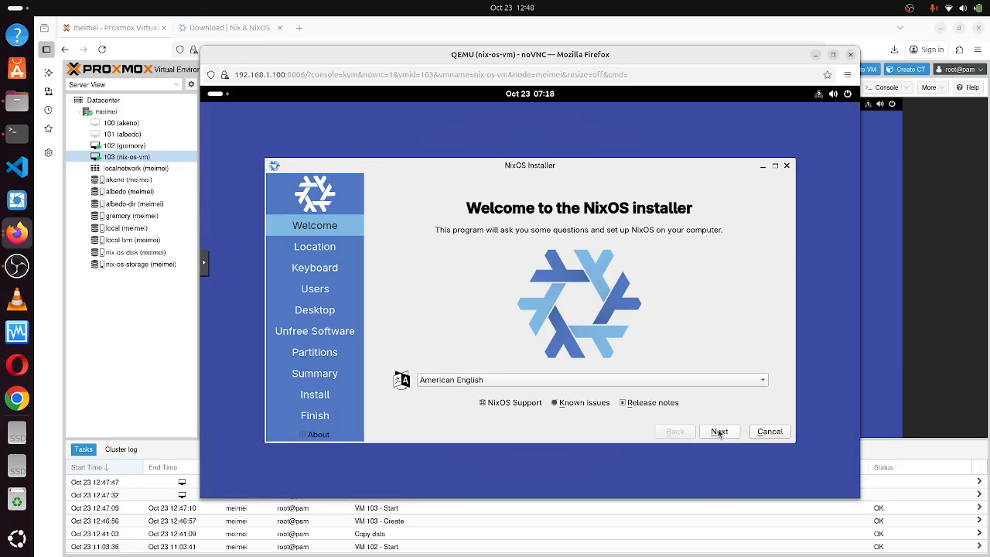
pyautogui.click(720, 432)
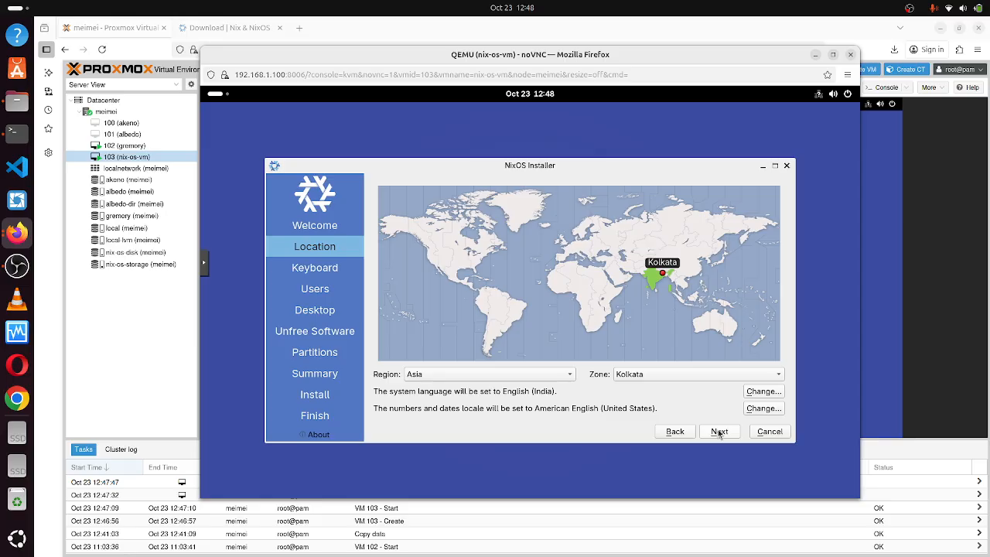
# Accept the Asia/Kolkata location and the English (US) keyboard layout.
pyautogui.click(720, 432)
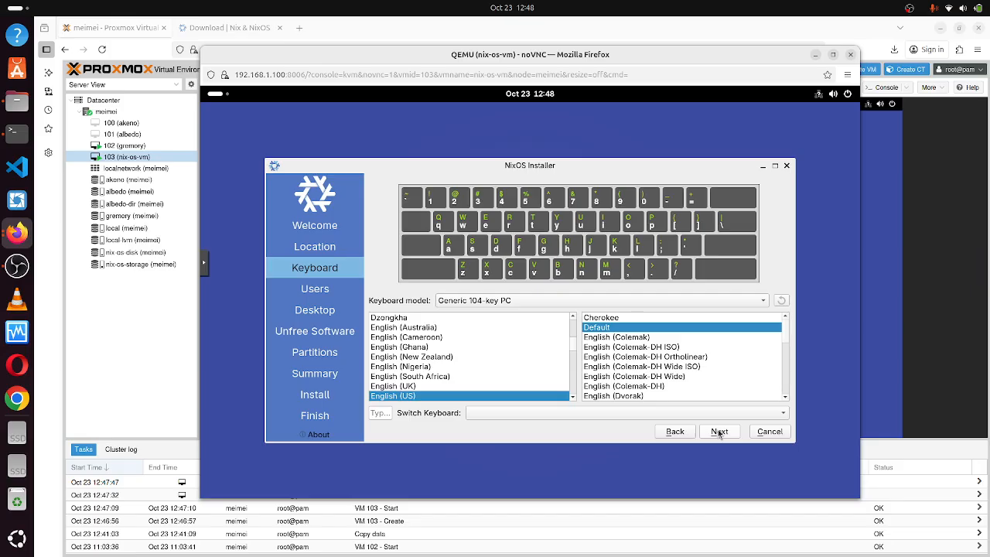
pyautogui.click(730, 433)
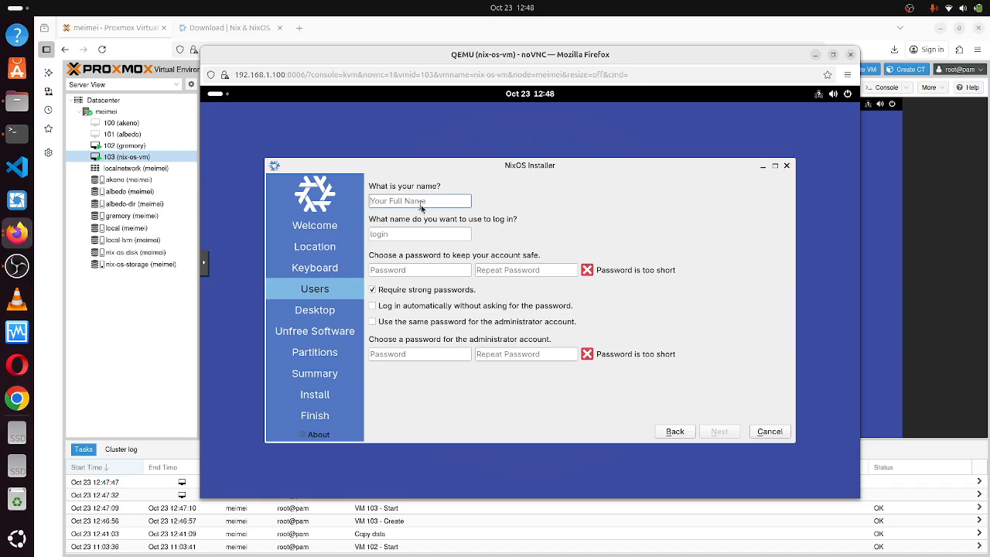
# Enter the user's full name and login name, correcting the login name.
pyautogui.write('nix')
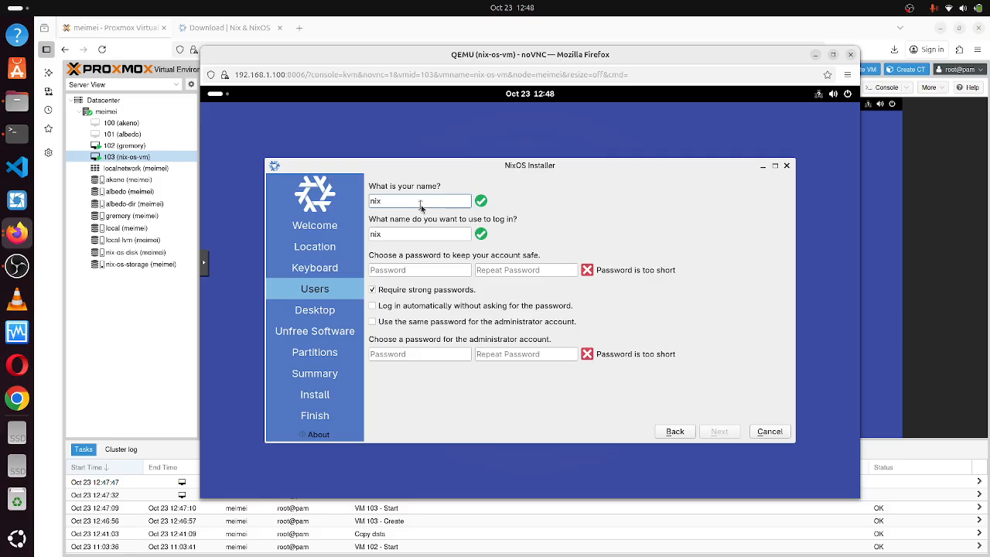
pyautogui.write('-ox')
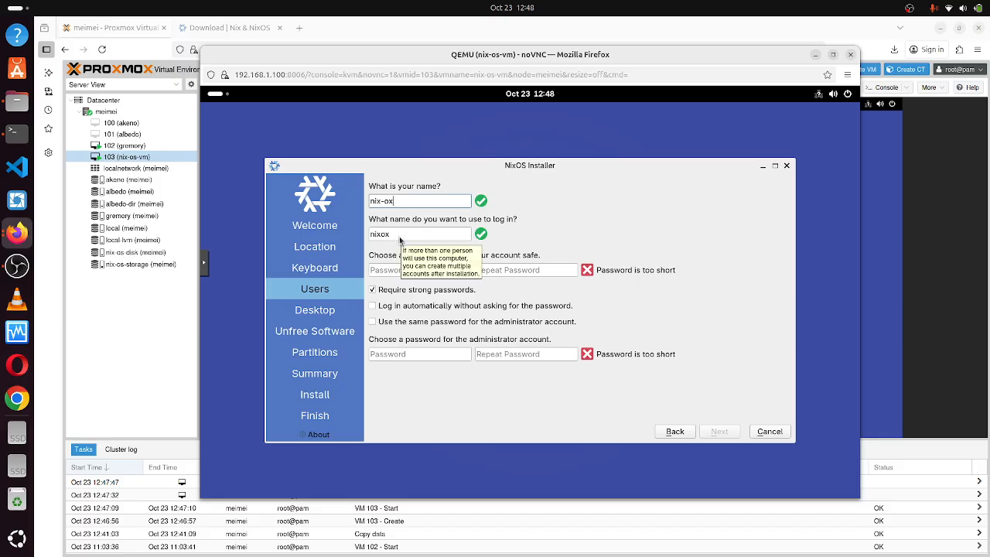
pyautogui.click(400, 239)
pyautogui.press('BackSpace')
pyautogui.press('BackSpace')
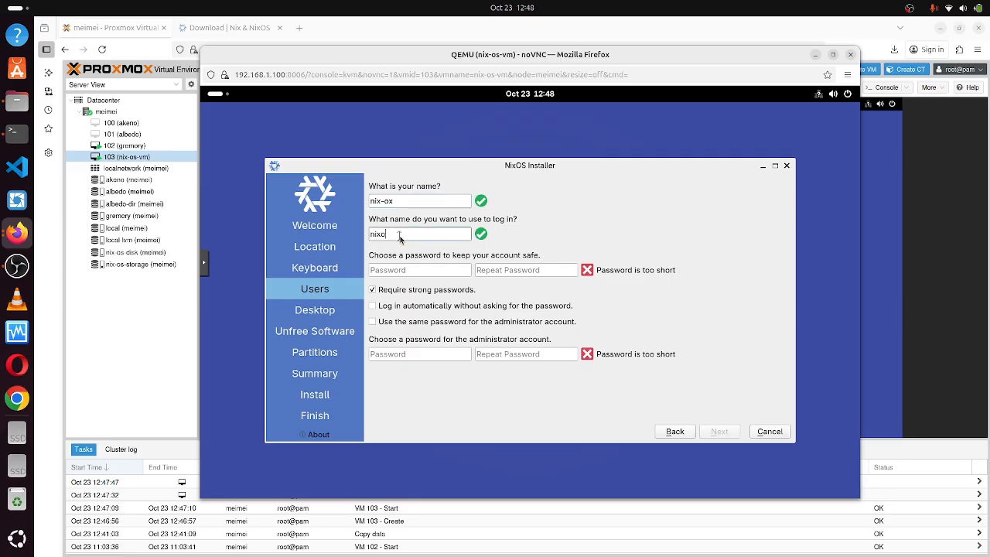
pyautogui.write('-os')
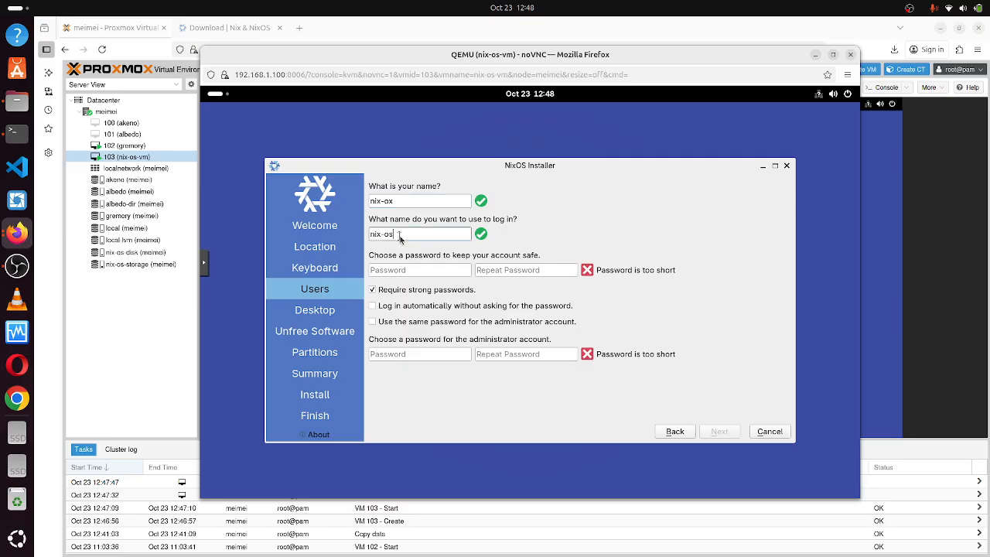
# Type the account password and repeat it in the confirmation field.
pyautogui.click(447, 270)
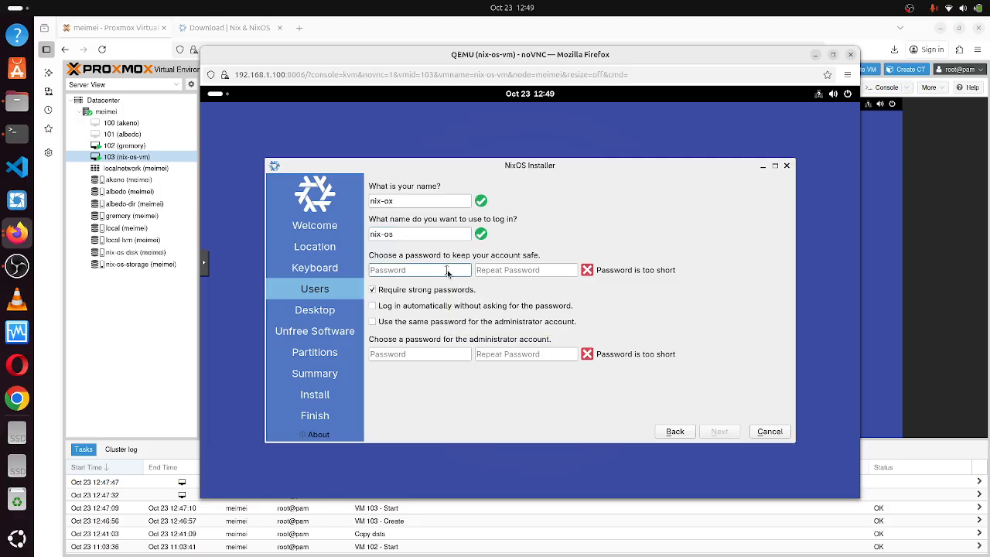
pyautogui.write('•••••')
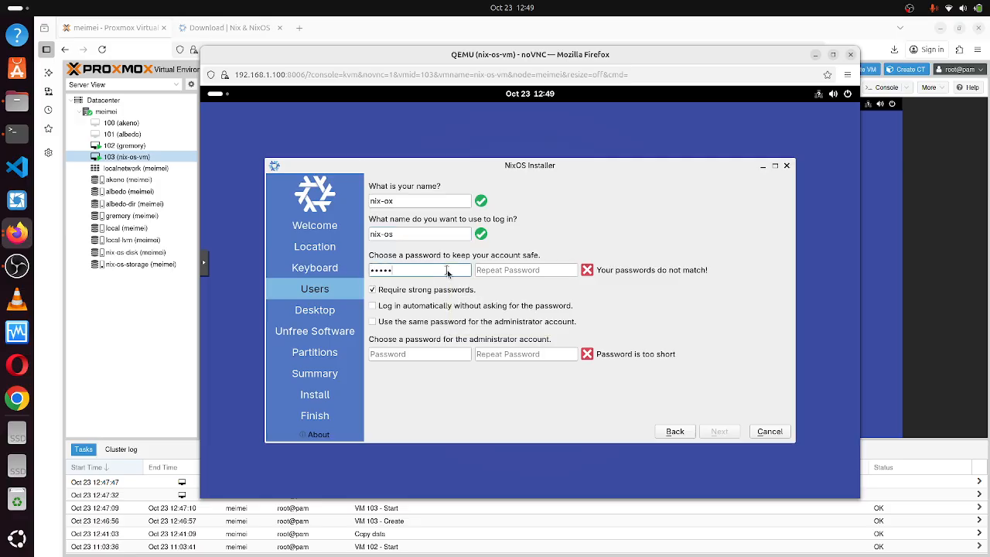
pyautogui.write('•')
pyautogui.click(501, 272)
pyautogui.write('••')
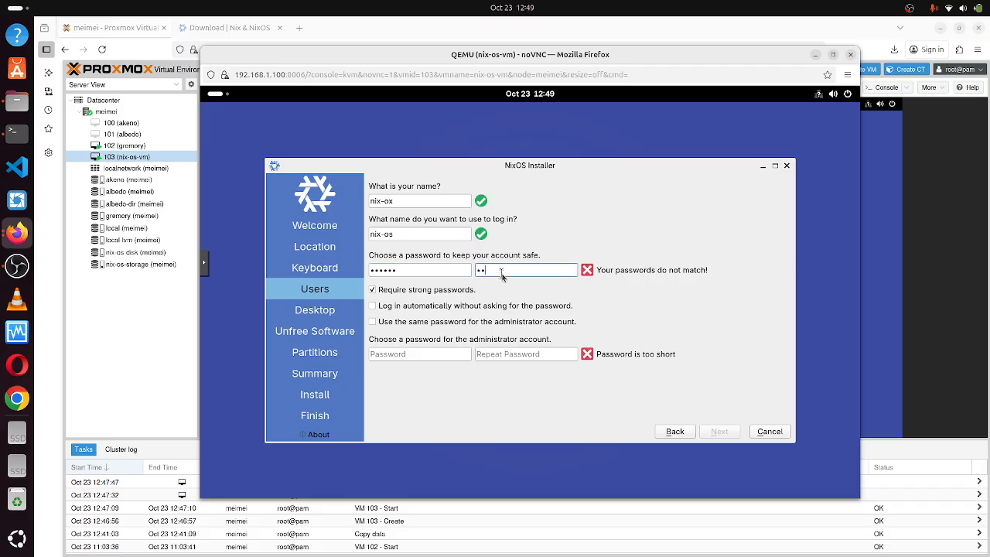
pyautogui.press('BackSpace')
pyautogui.press('BackSpace')
pyautogui.write('••••••')
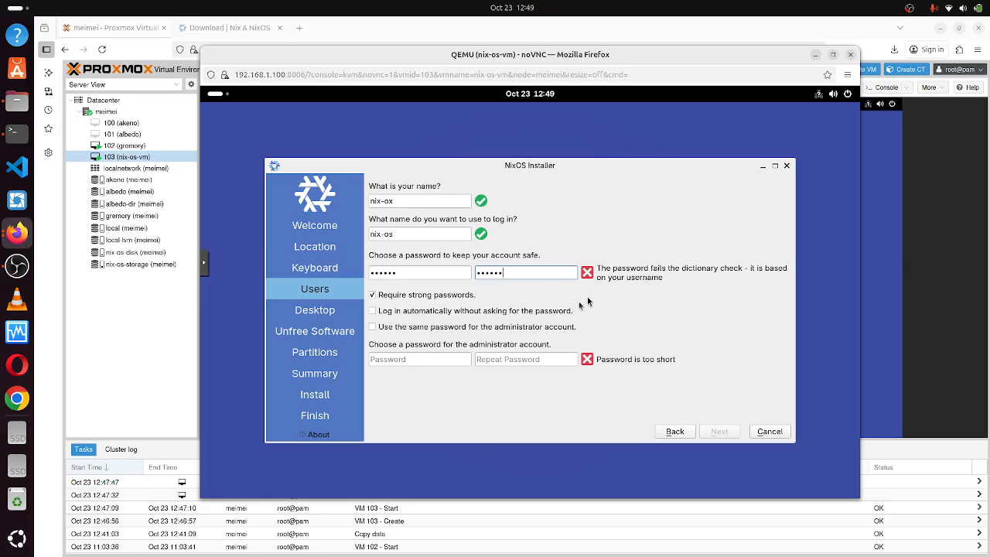
# Turn off the 'Require strong passwords' option.
pyautogui.click(372, 295)
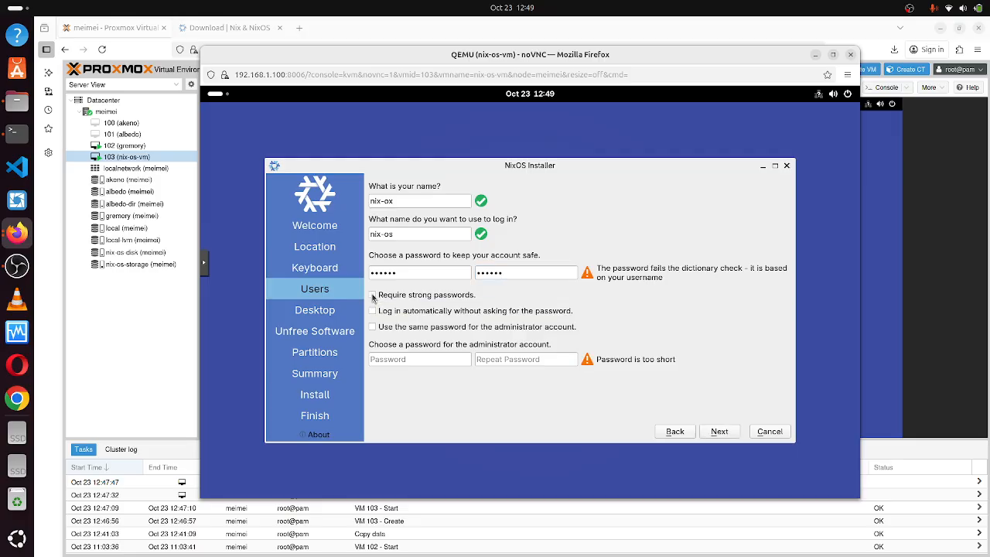
pyautogui.click(372, 296)
pyautogui.click(372, 296)
# Enter the administrator password in the first admin password field.
pyautogui.click(435, 363)
pyautogui.write('nix')
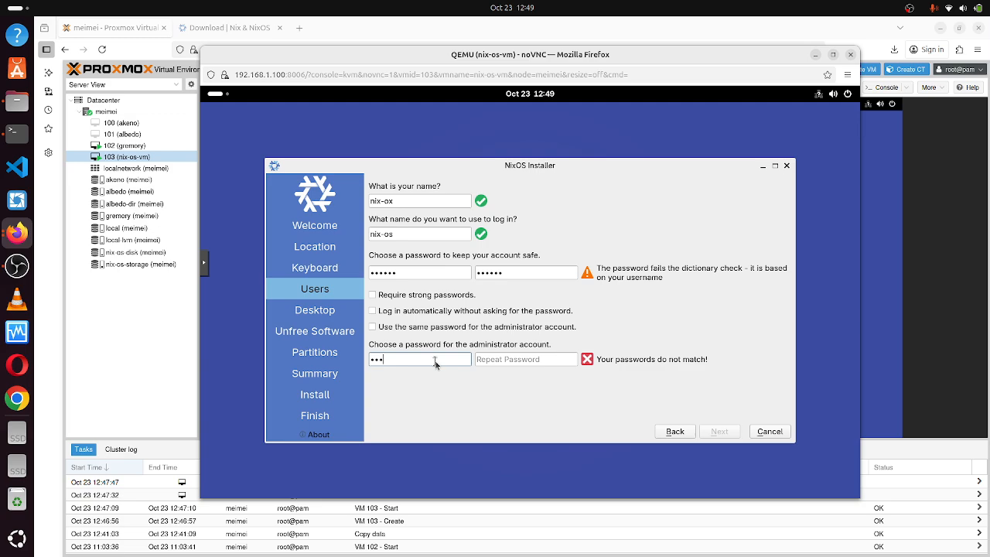
pyautogui.write('-os')
pyautogui.click(490, 362)
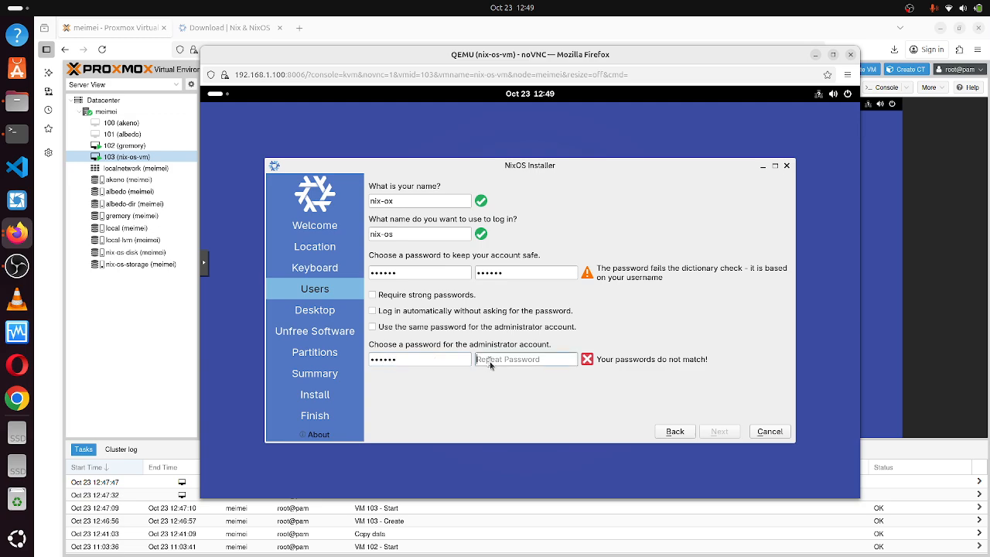
pyautogui.write('nix-os')
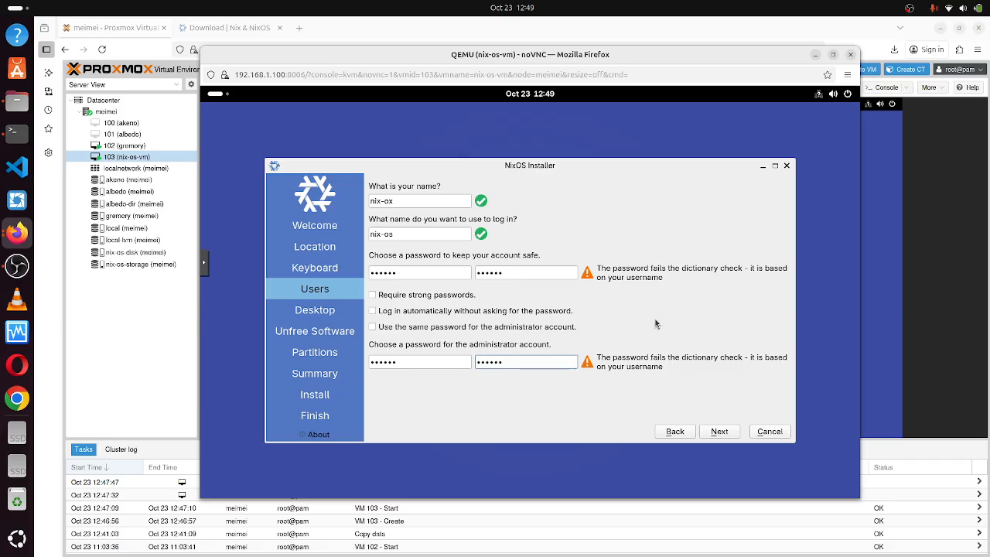
# Clear and retype the user account password and its confirmation.
pyautogui.click(445, 275)
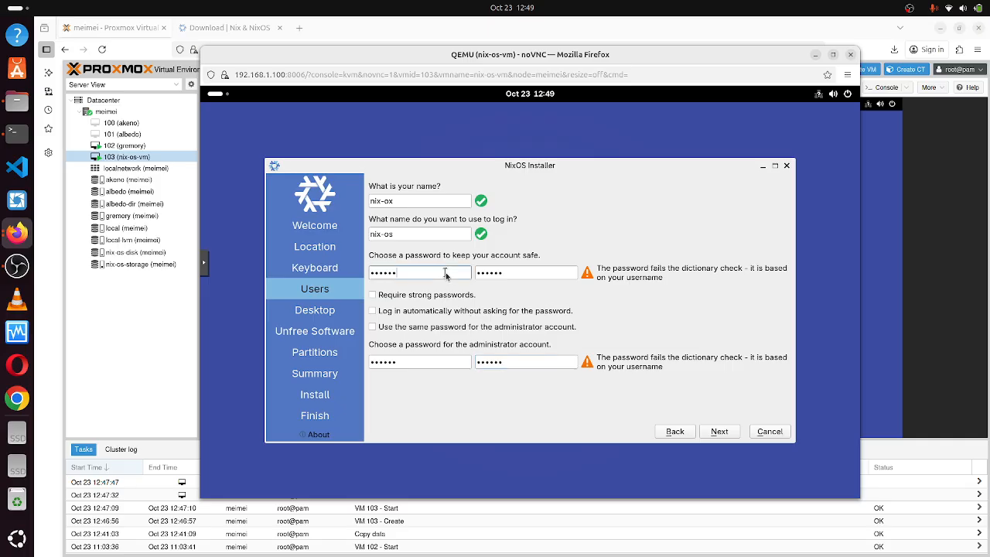
pyautogui.press('BackSpace')
pyautogui.press('BackSpace')
pyautogui.press('BackSpace')
pyautogui.press('BackSpace')
pyautogui.press('BackSpace')
pyautogui.press('BackSpace')
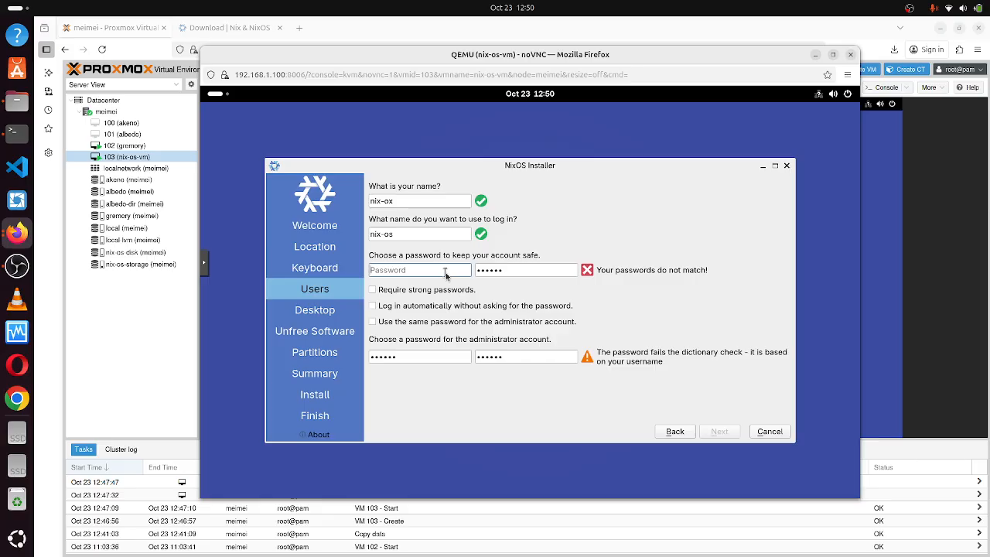
pyautogui.write('ni••••••')
pyautogui.click(515, 270)
pyautogui.press('BackSpace')
pyautogui.press('BackSpace')
pyautogui.press('BackSpace')
pyautogui.press('BackSpace')
pyautogui.press('BackSpace')
pyautogui.press('BackSpace')
pyautogui.write('ni')
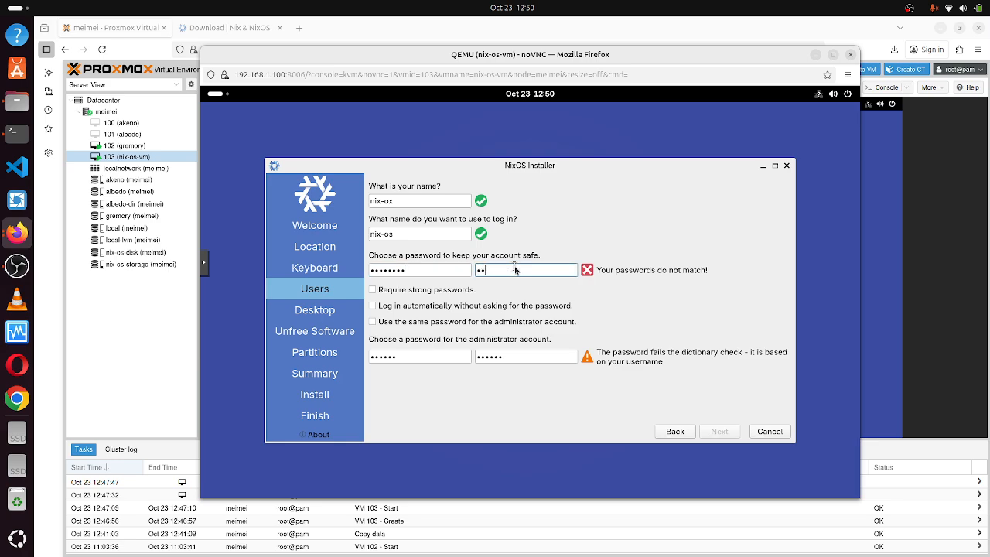
pyautogui.write('••••••')
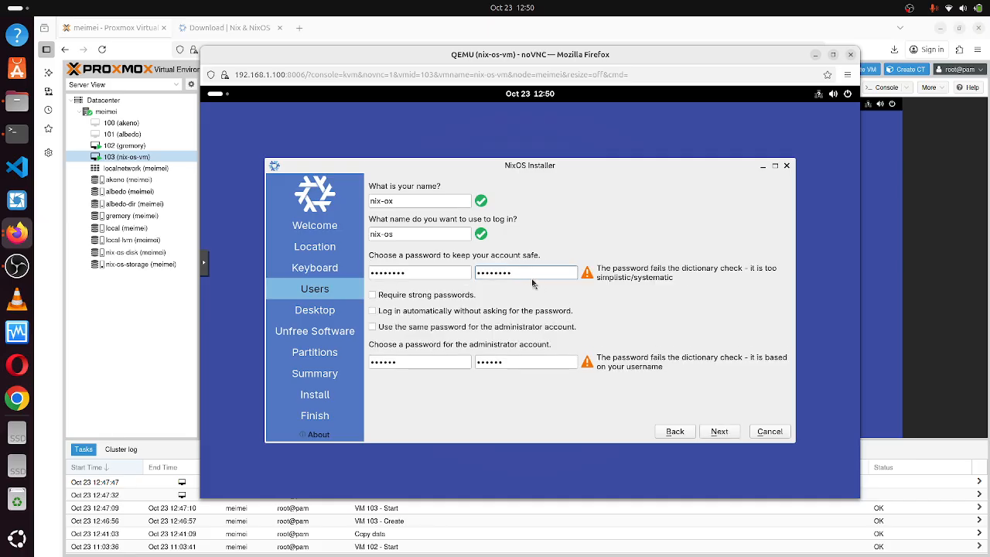
pyautogui.press('BackSpace')
pyautogui.press('BackSpace')
pyautogui.press('BackSpace')
pyautogui.press('BackSpace')
pyautogui.press('BackSpace')
pyautogui.press('BackSpace')
pyautogui.press('BackSpace')
pyautogui.press('BackSpace')
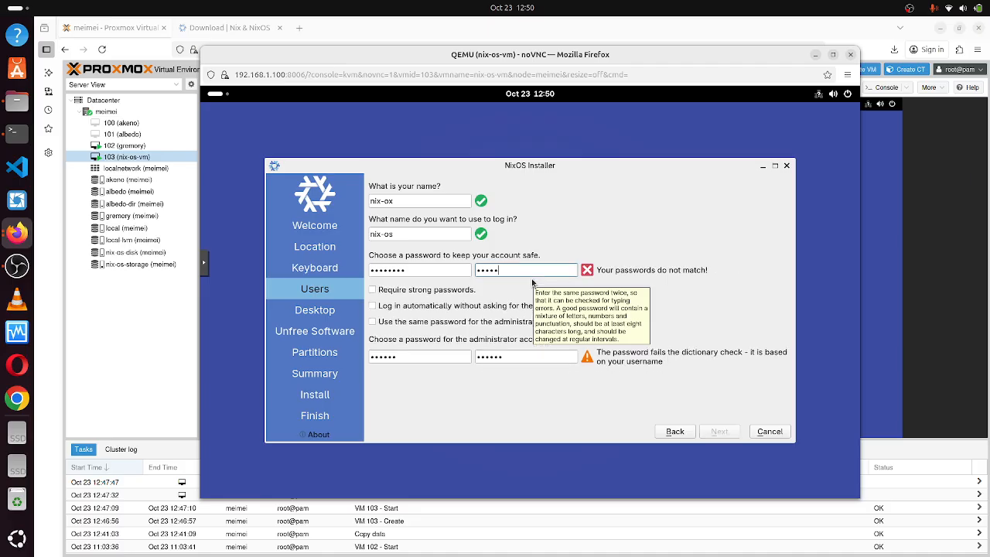
pyautogui.click(457, 271)
pyautogui.press('BackSpace')
pyautogui.press('BackSpace')
pyautogui.press('BackSpace')
pyautogui.press('BackSpace')
pyautogui.press('BackSpace')
pyautogui.press('BackSpace')
pyautogui.press('BackSpace')
pyautogui.press('BackSpace')
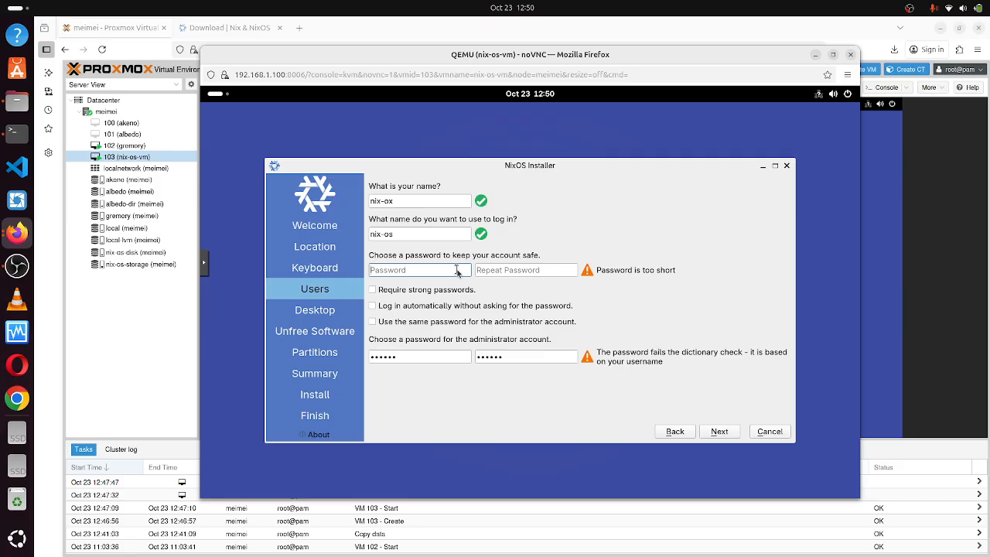
pyautogui.write('nix-os')
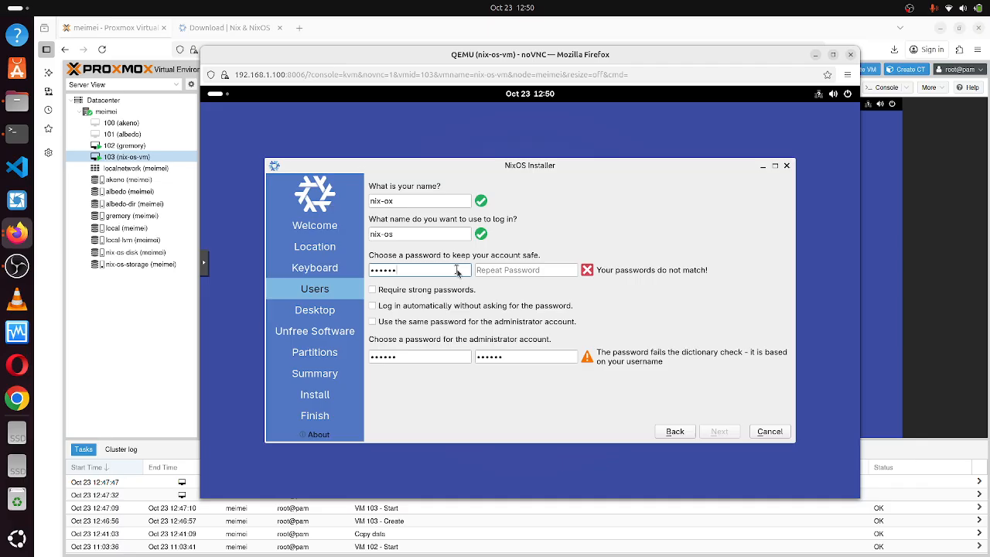
pyautogui.click(498, 271)
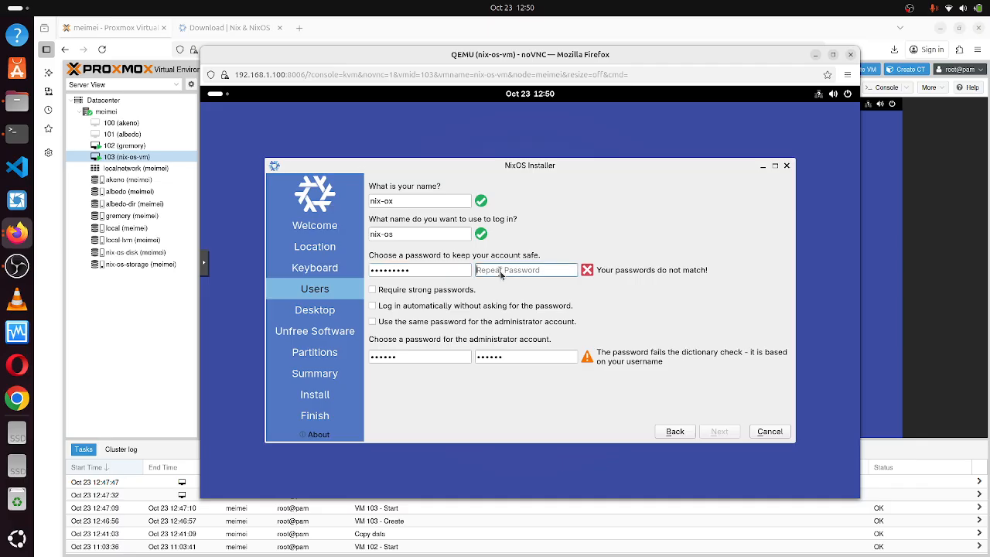
pyautogui.write('nix-os-vm')
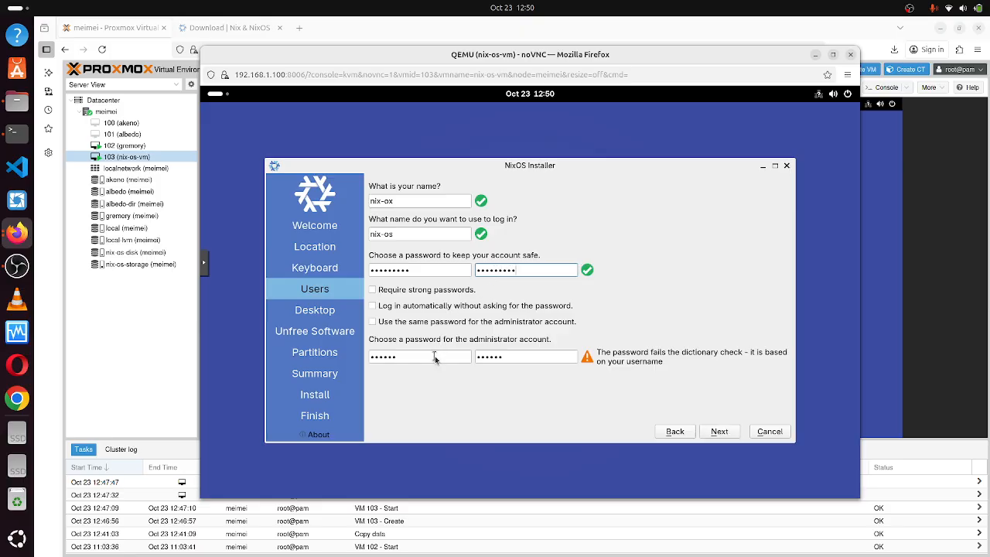
# Retype the administrator password so both fields match, then continue to Desktop.
pyautogui.click(435, 358)
pyautogui.press('BackSpace')
pyautogui.press('BackSpace')
pyautogui.press('BackSpace')
pyautogui.press('BackSpace')
pyautogui.press('BackSpace')
pyautogui.press('BackSpace')
pyautogui.write('nix')
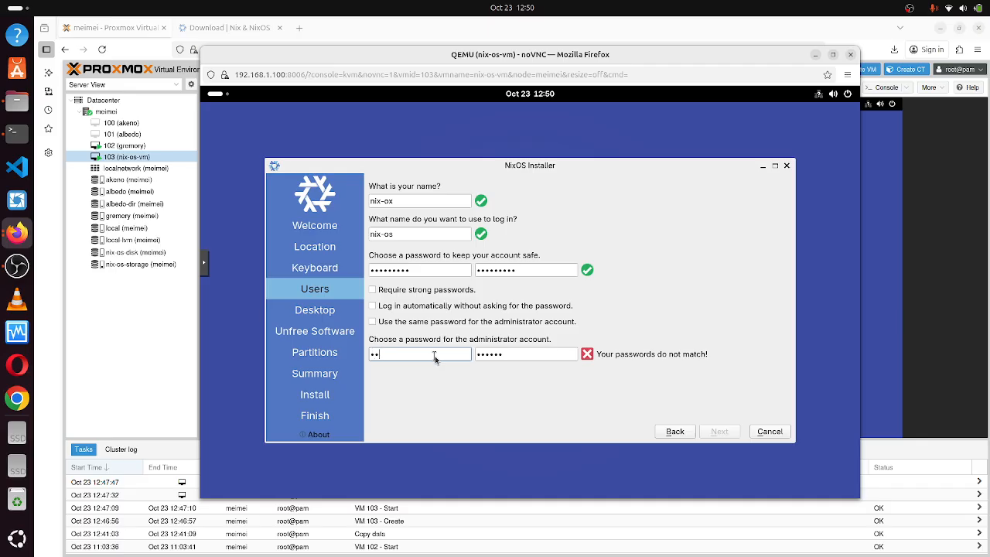
pyautogui.write('-os-vm')
pyautogui.click(511, 357)
pyautogui.write('nix-os-vm')
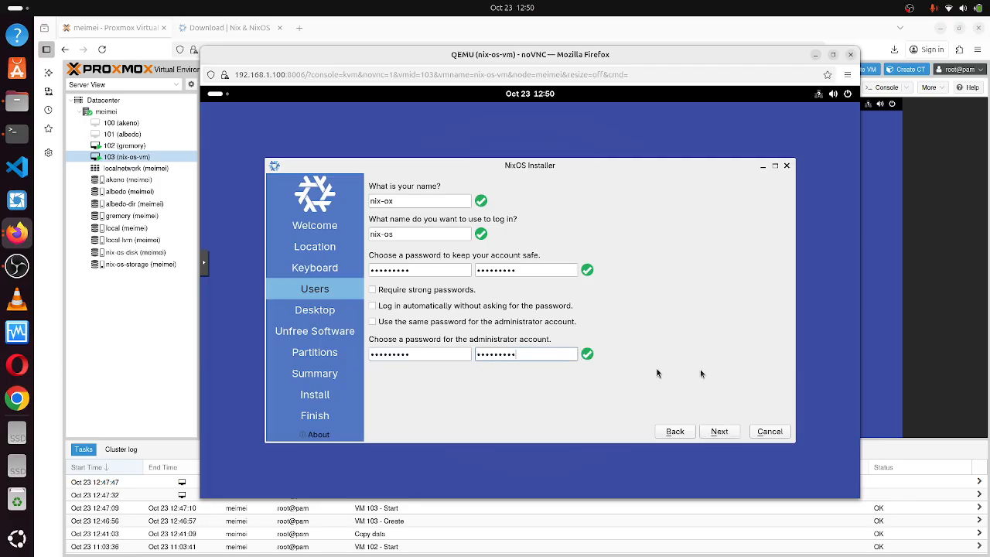
pyautogui.click(721, 432)
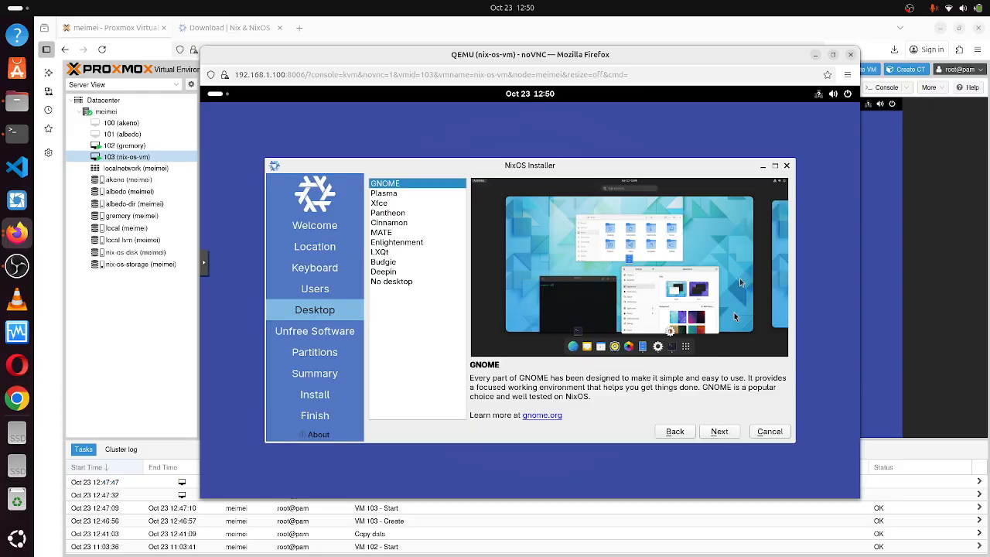
# Preview each desktop from Plasma down through Deepin to the No desktop option.
pyautogui.click(394, 194)
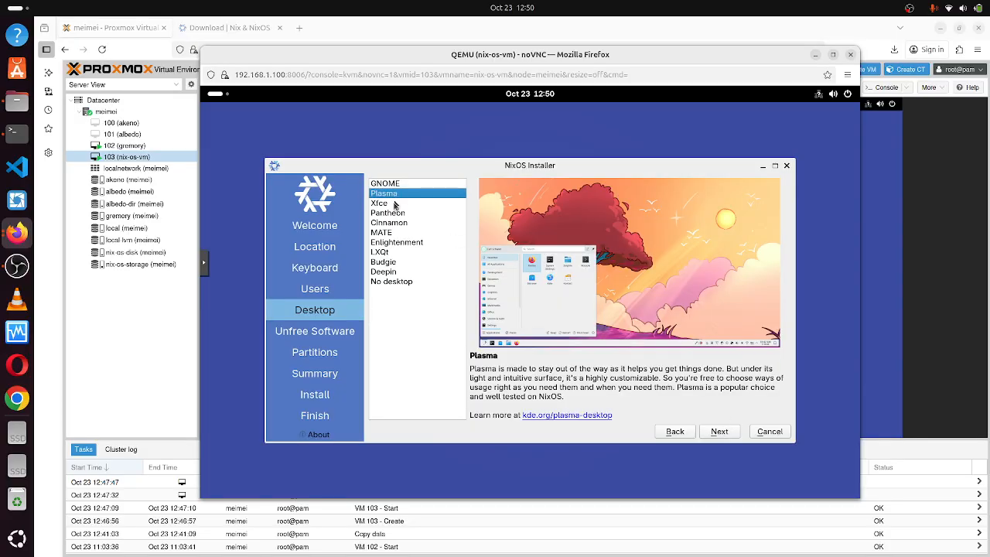
pyautogui.click(395, 203)
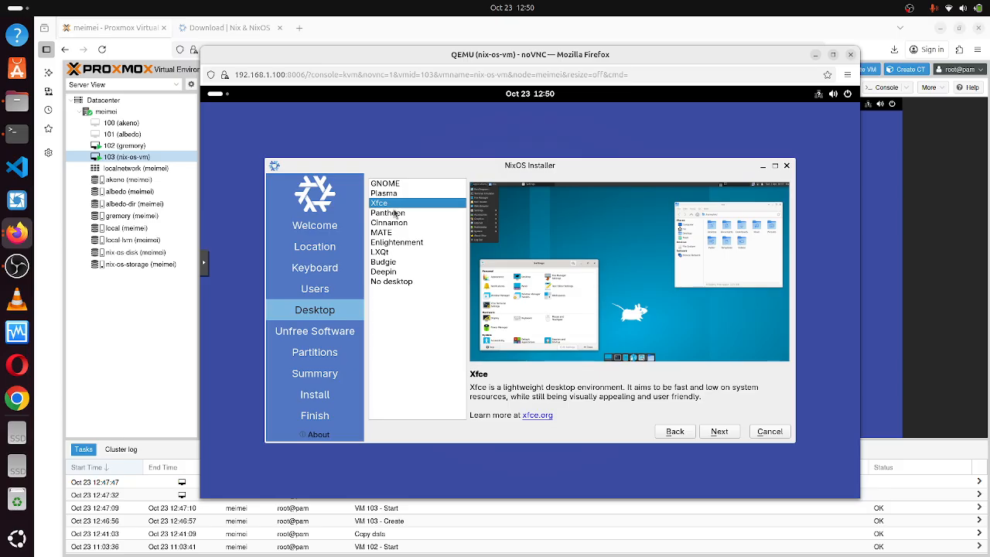
pyautogui.click(396, 212)
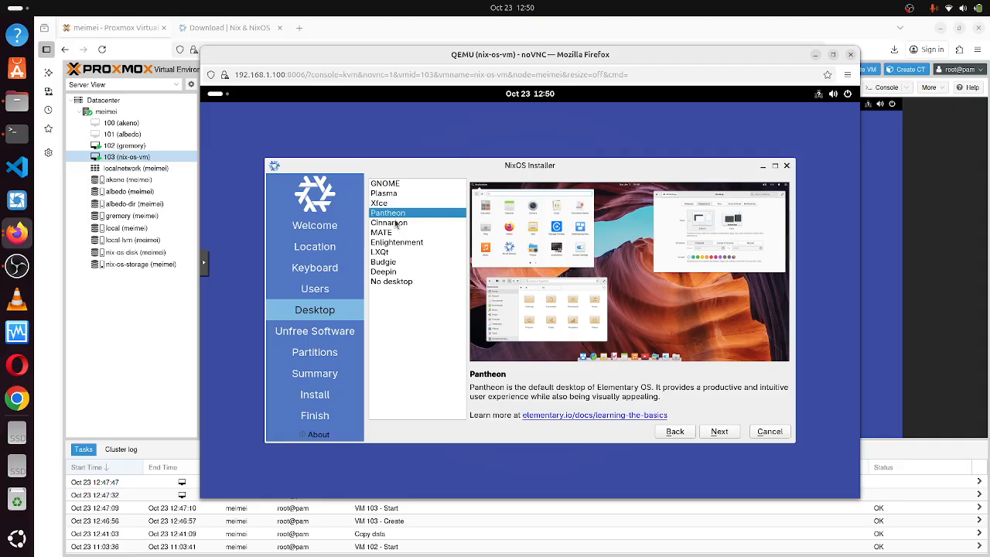
pyautogui.click(395, 223)
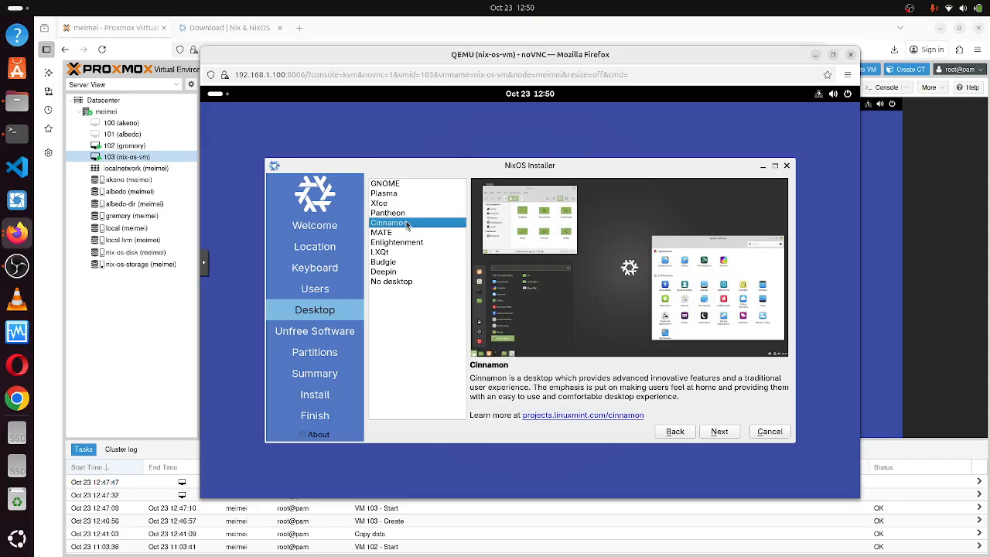
pyautogui.click(408, 234)
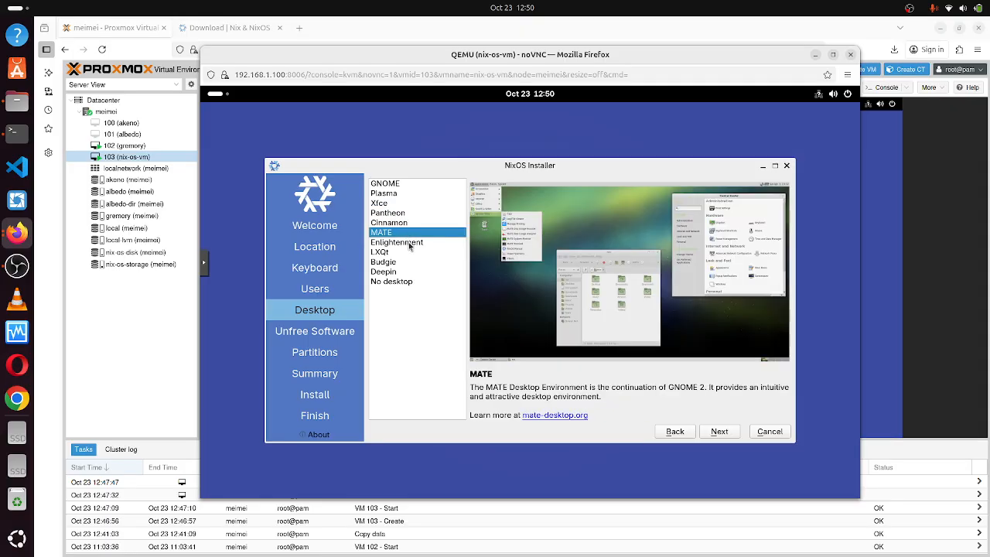
pyautogui.click(411, 245)
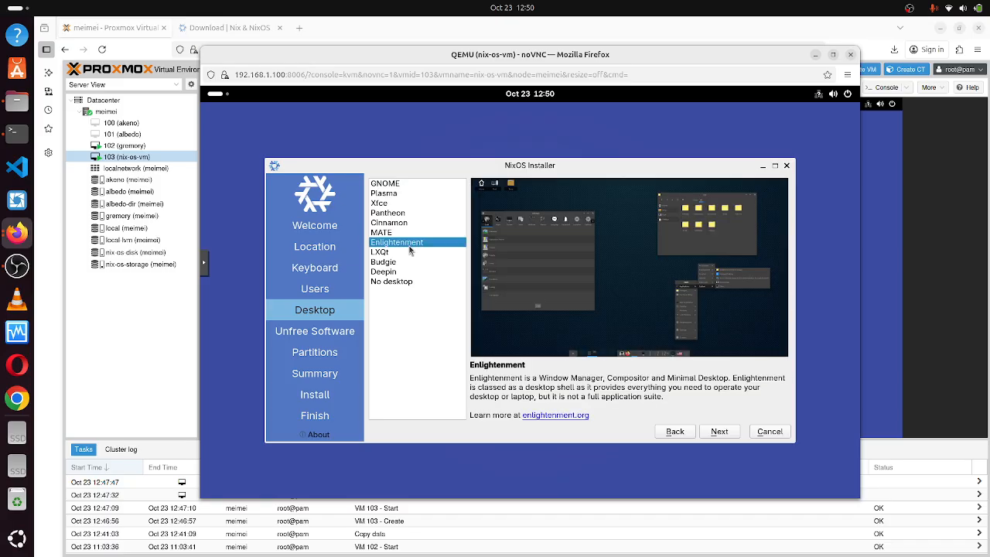
pyautogui.click(408, 253)
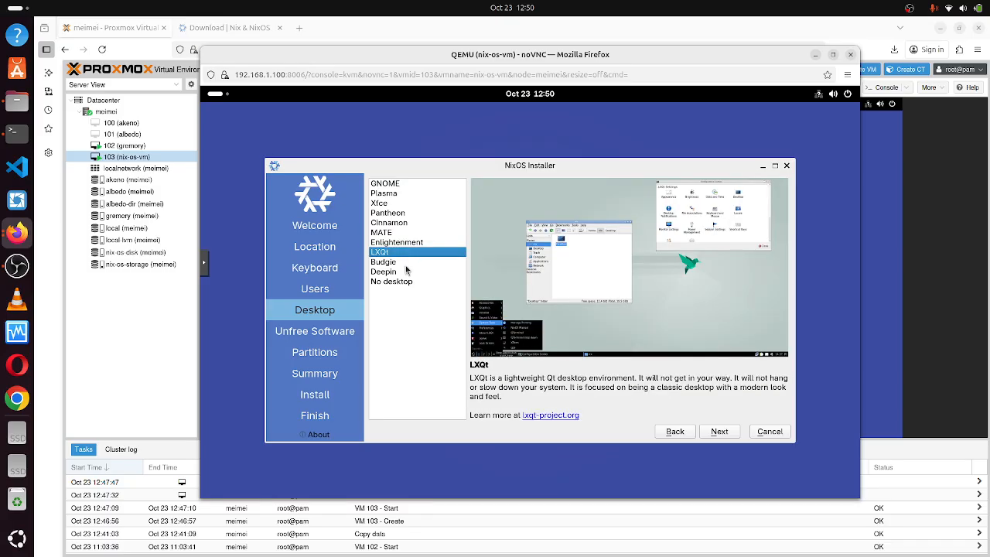
pyautogui.click(405, 264)
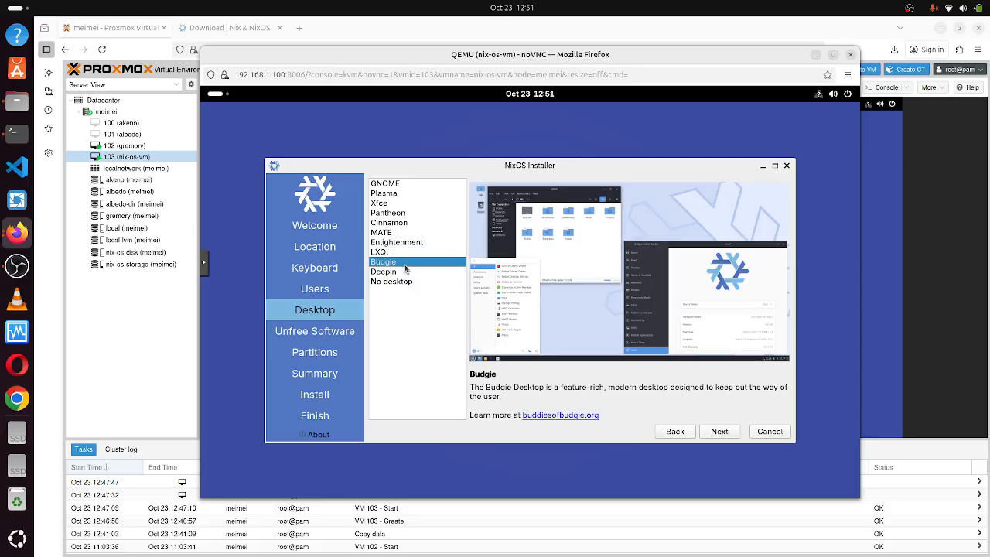
pyautogui.click(406, 272)
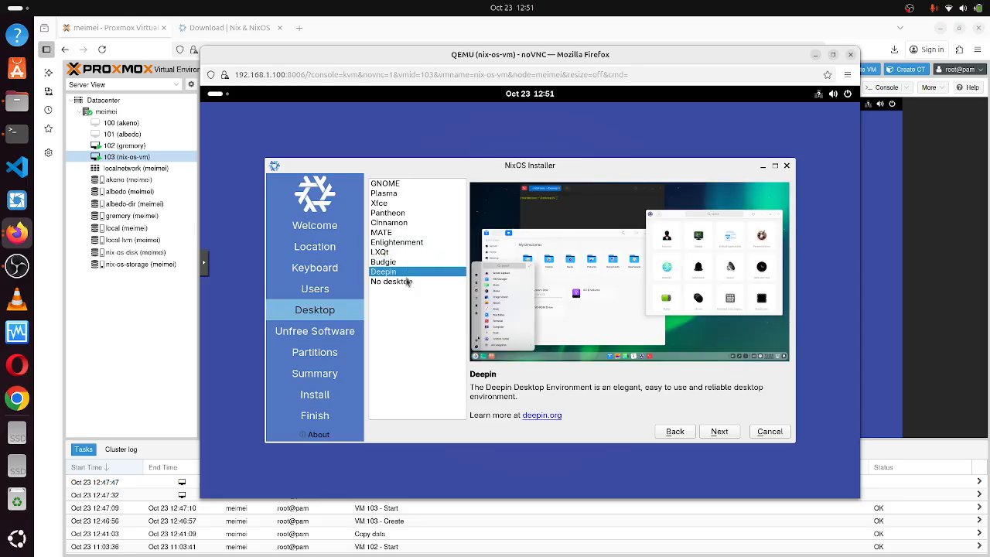
pyautogui.click(407, 283)
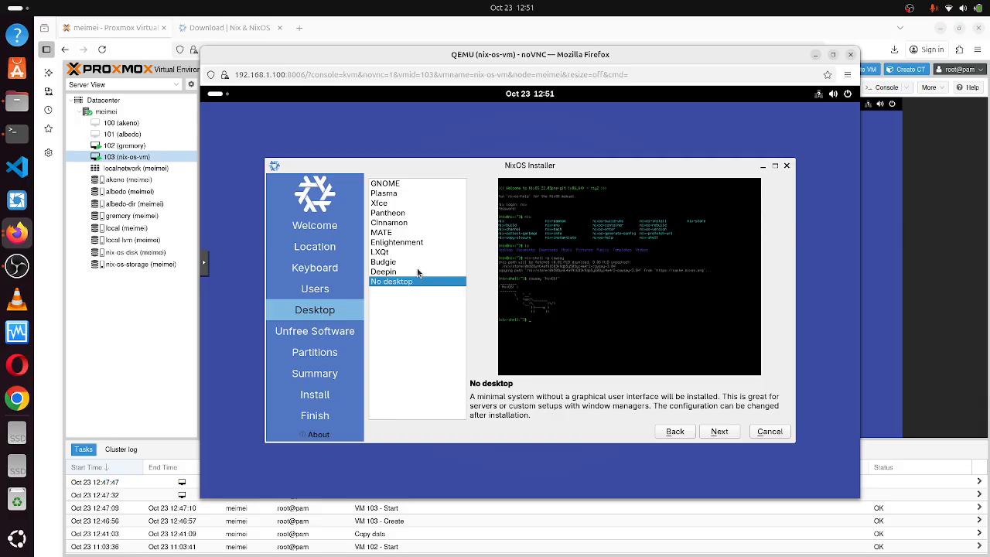
# Compare the desktops again, from GNOME through Budgie, and choose Deepin.
pyautogui.click(418, 273)
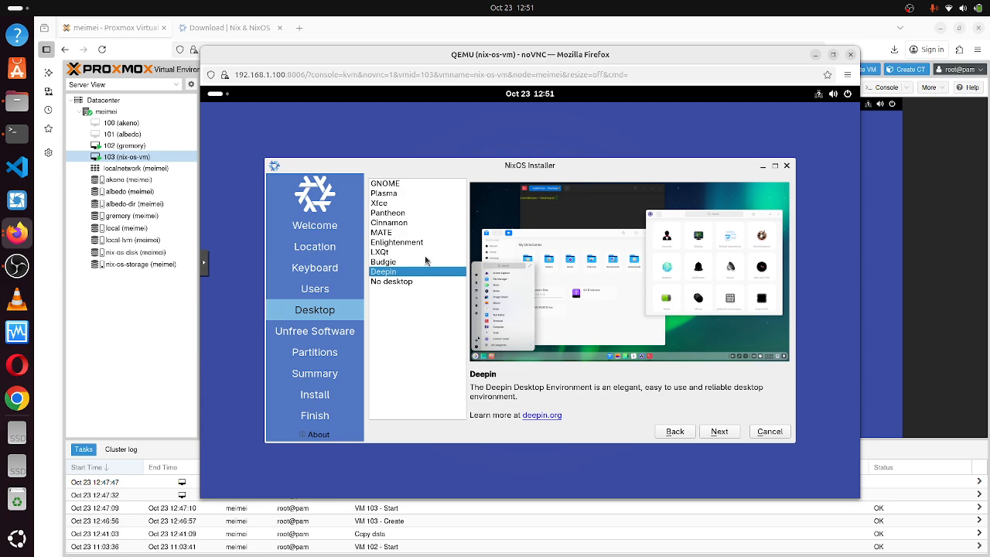
pyautogui.click(417, 256)
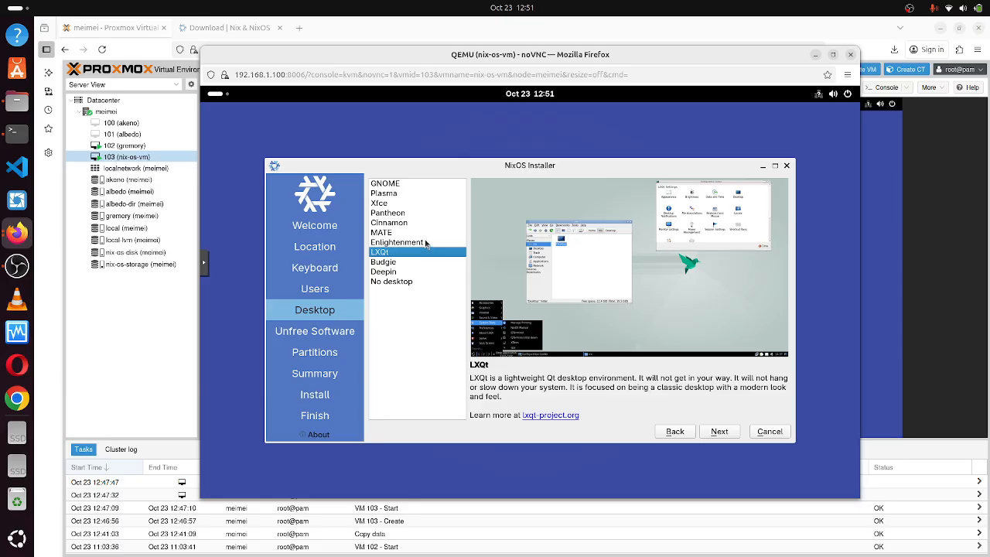
pyautogui.click(425, 243)
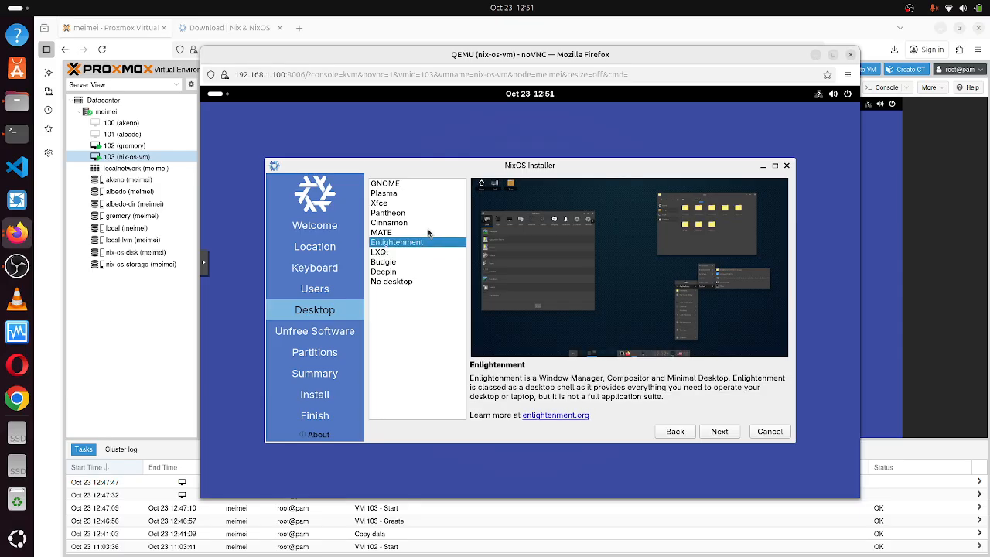
pyautogui.click(428, 231)
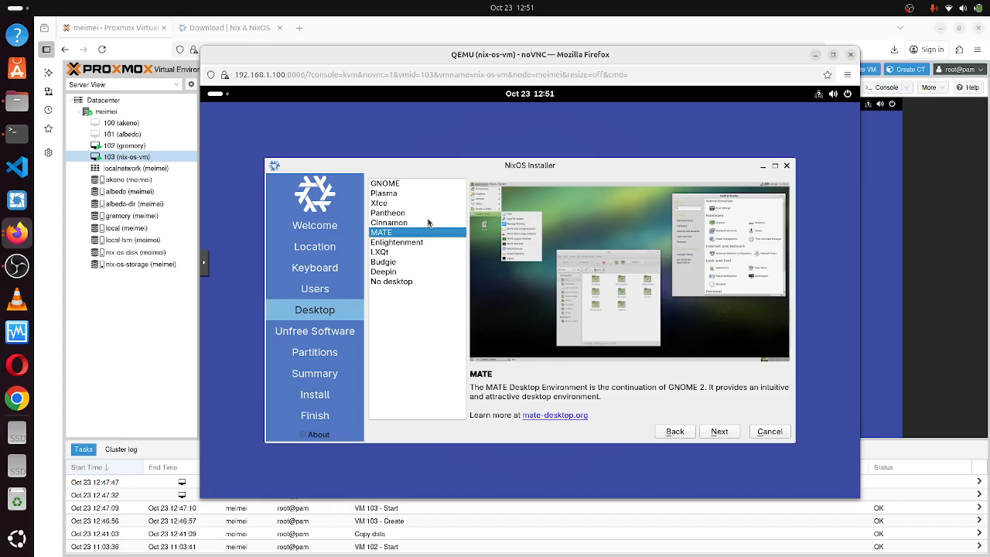
pyautogui.click(428, 223)
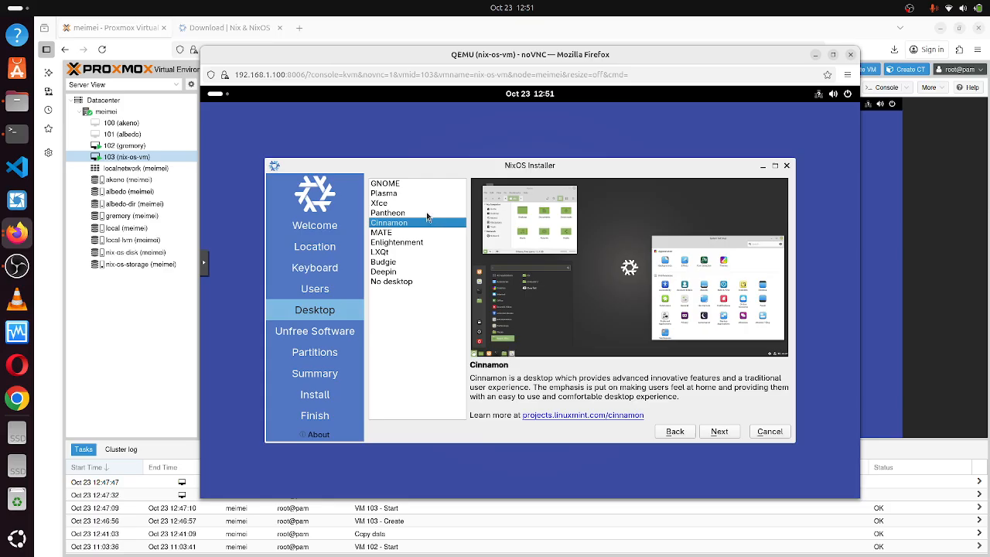
pyautogui.click(427, 214)
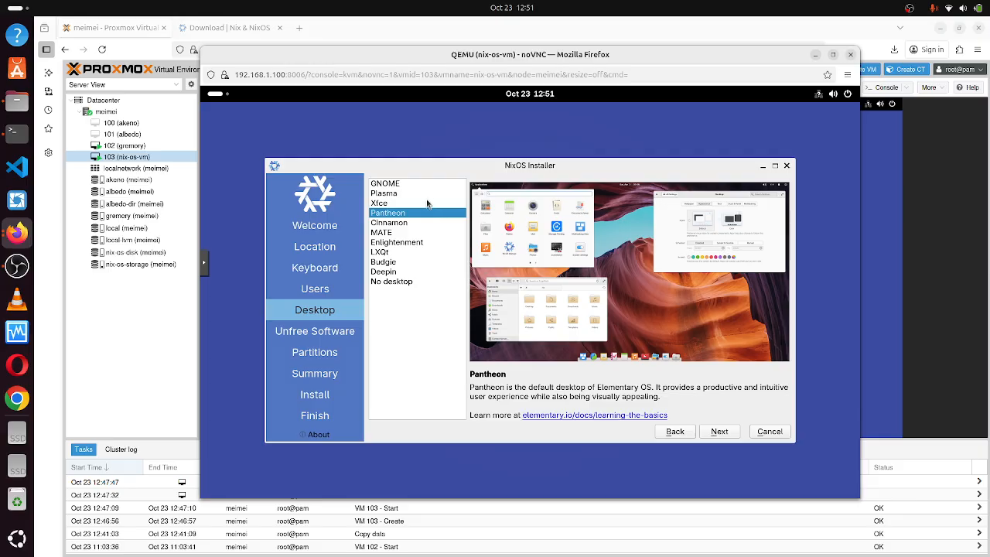
pyautogui.click(427, 202)
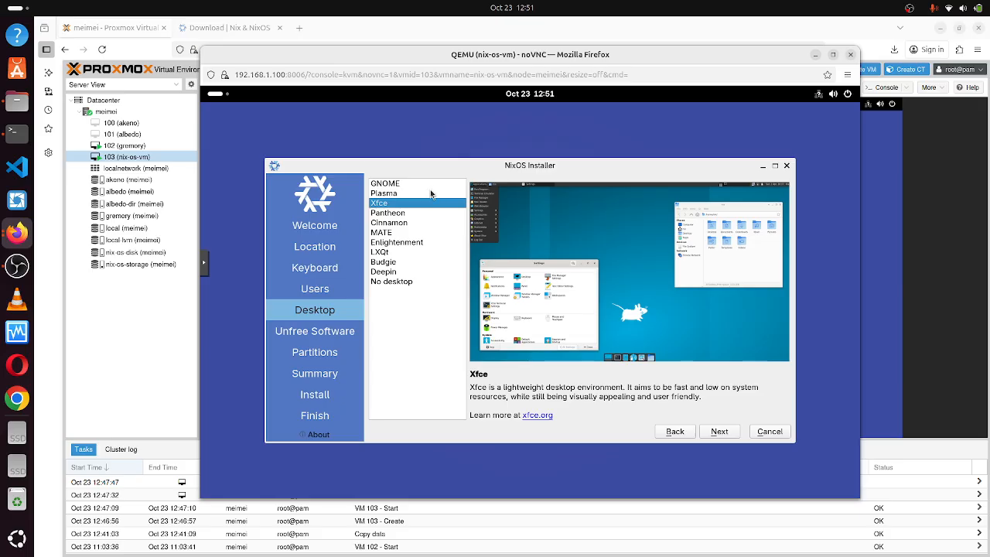
pyautogui.click(430, 194)
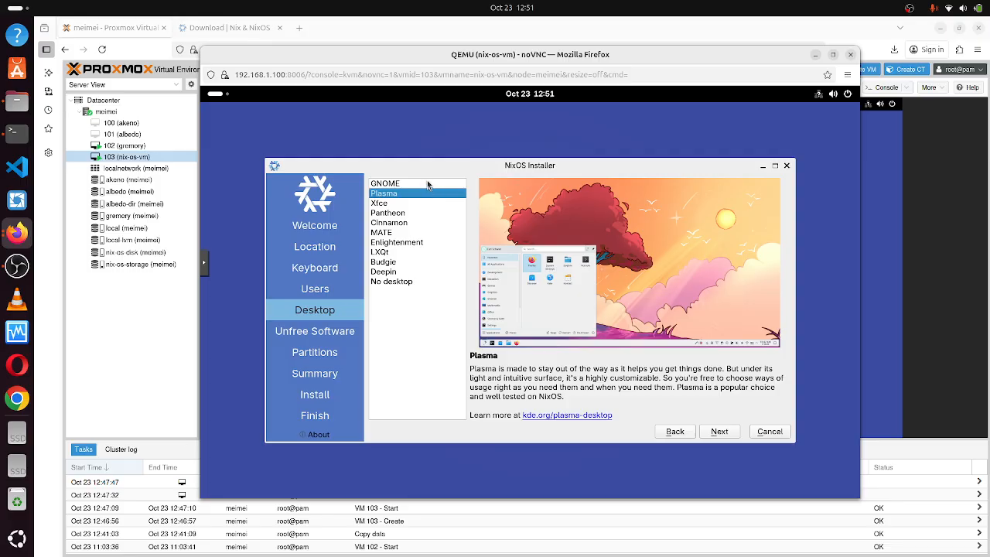
pyautogui.click(429, 184)
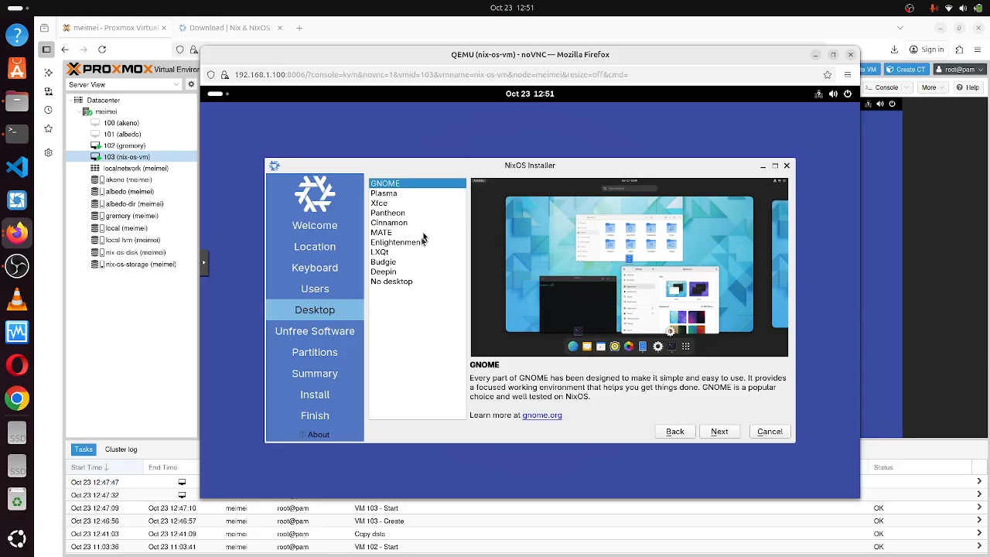
pyautogui.click(416, 272)
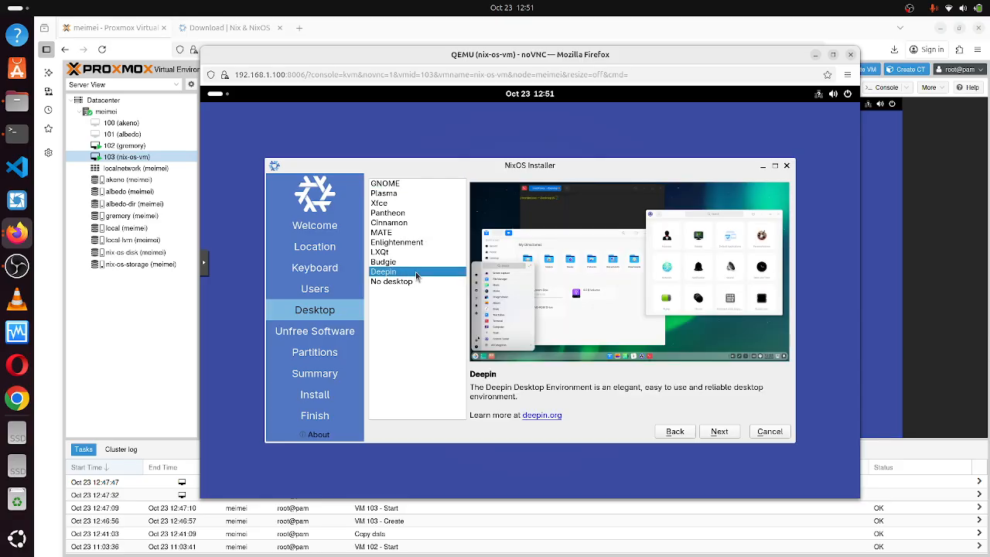
pyautogui.click(418, 265)
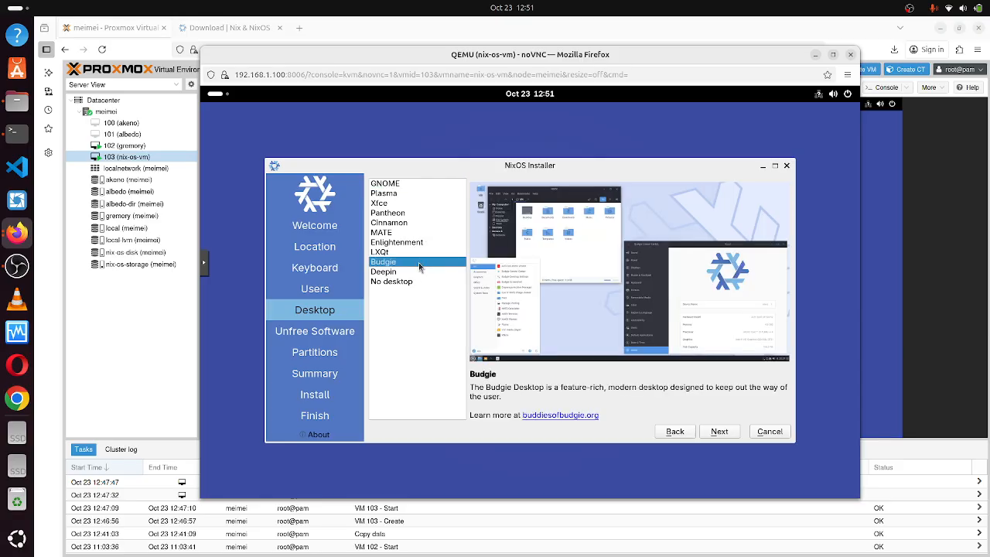
pyautogui.click(420, 271)
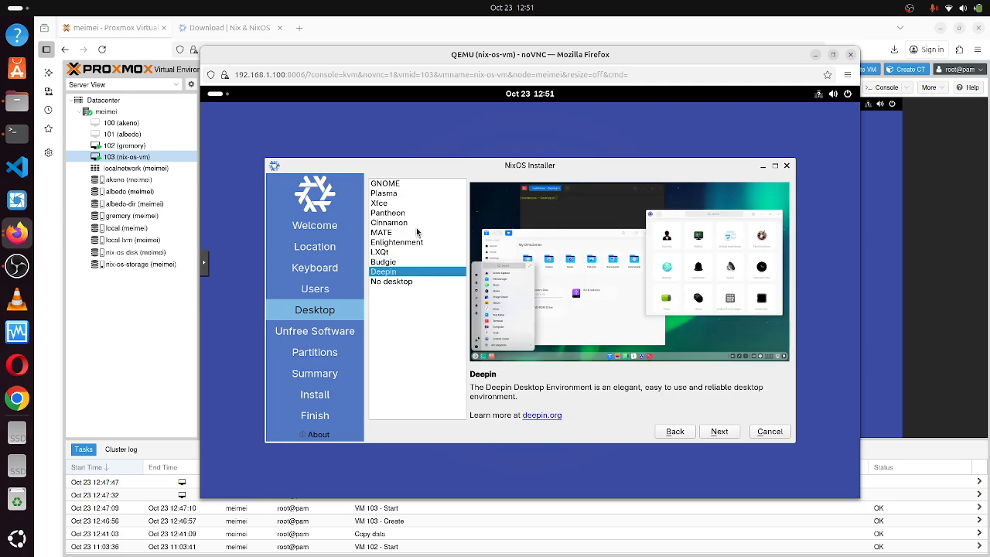
pyautogui.click(417, 232)
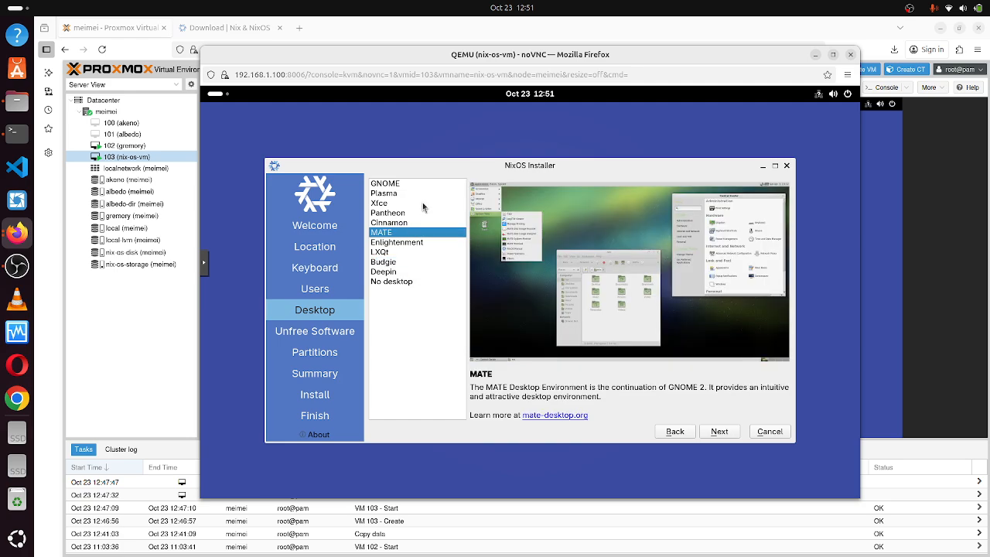
pyautogui.click(424, 203)
pyautogui.click(423, 213)
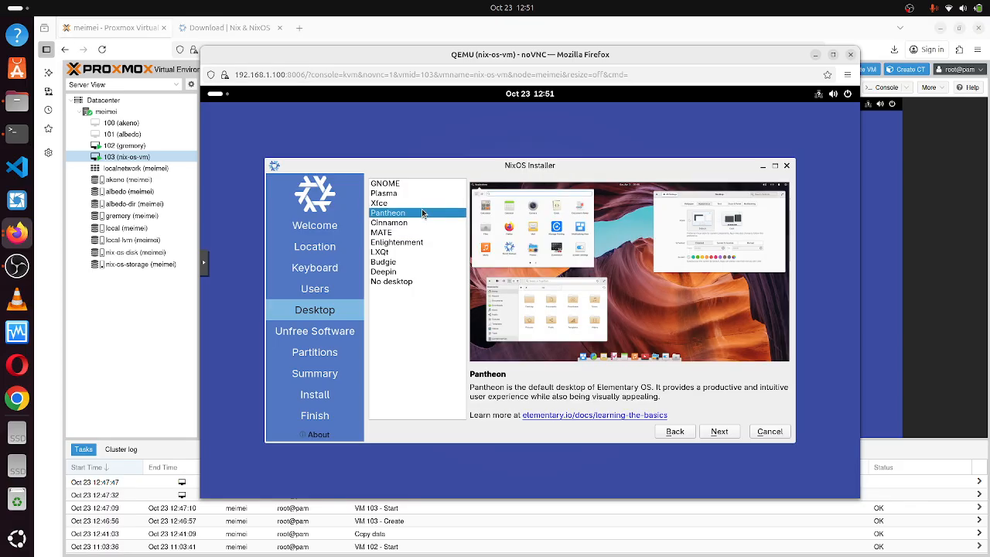
pyautogui.click(409, 274)
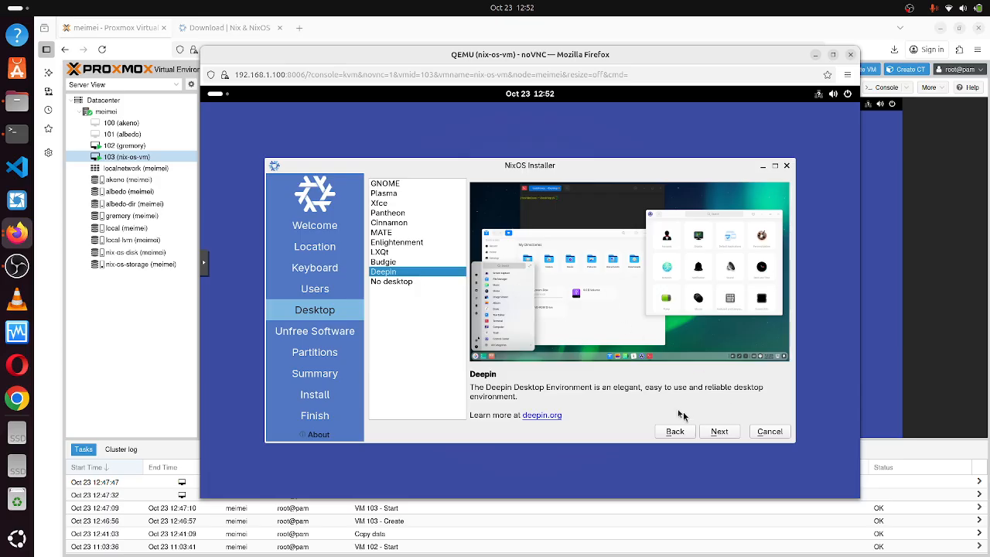
# Tick 'Allow unfree software' and continue to the Partitions step.
pyautogui.click(719, 431)
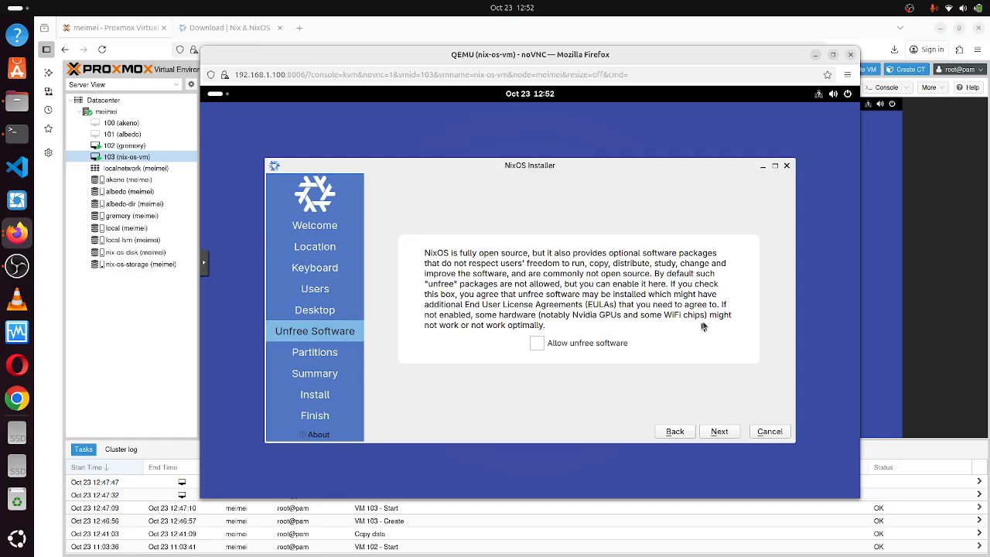
pyautogui.click(537, 343)
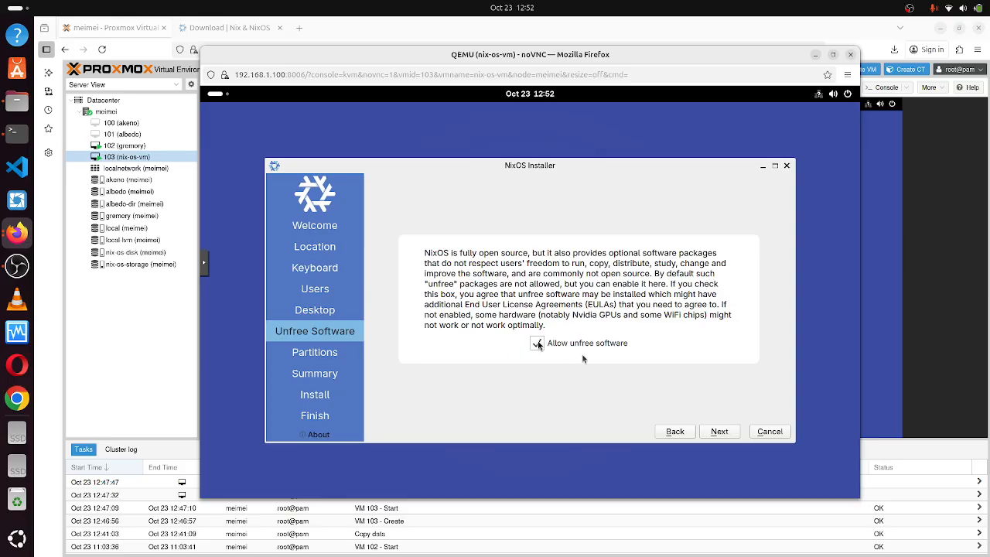
pyautogui.click(725, 435)
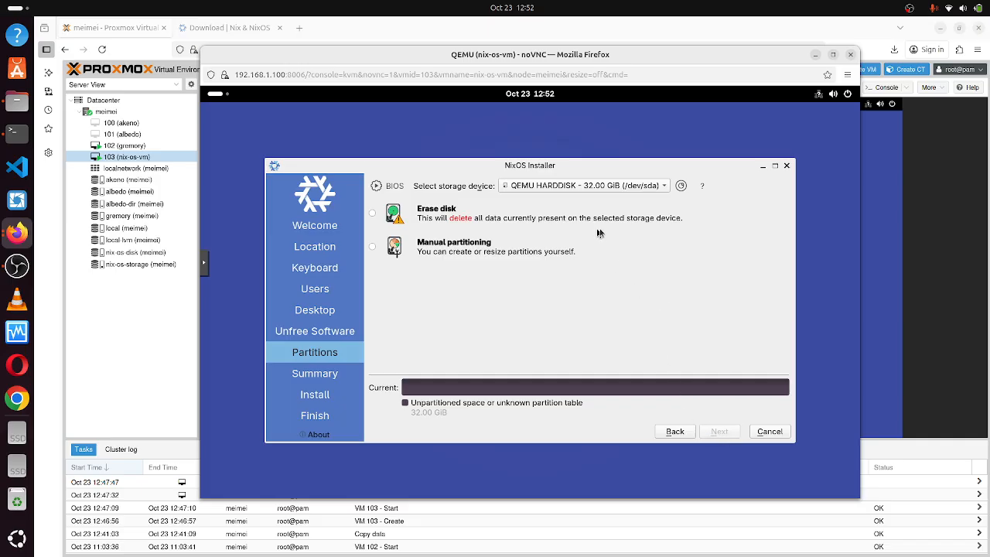
# Choose to erase the 32 GiB QEMU disk /dev/sda and launch the NixOS installation after the summary.
pyautogui.click(371, 214)
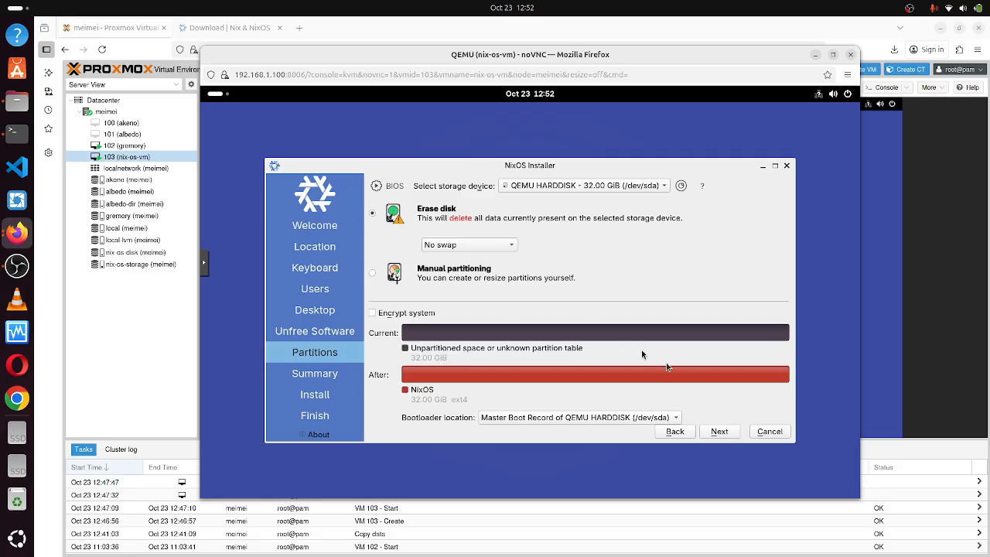
pyautogui.click(724, 435)
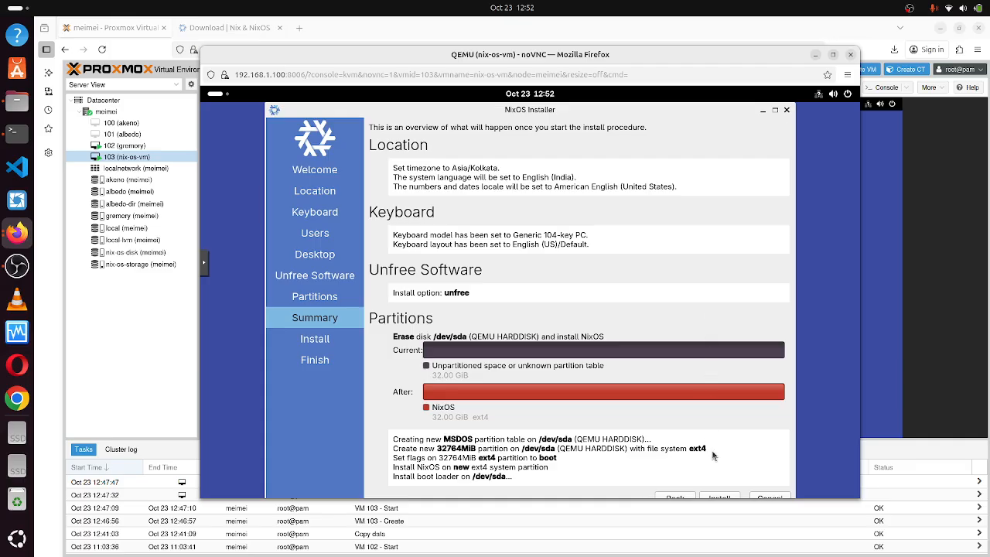
pyautogui.click(720, 498)
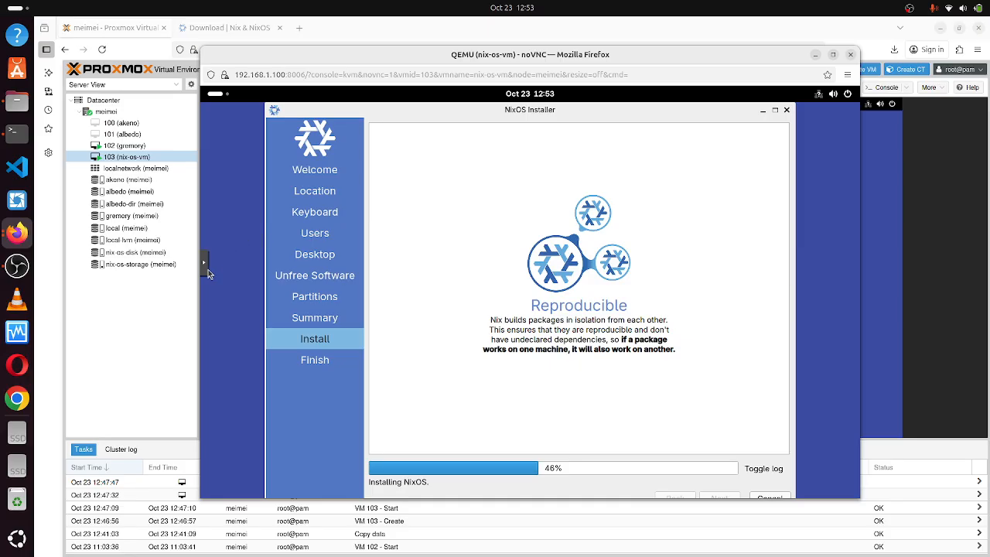
# Set the noVNC console's Scaling mode to Local scaling.
pyautogui.click(206, 266)
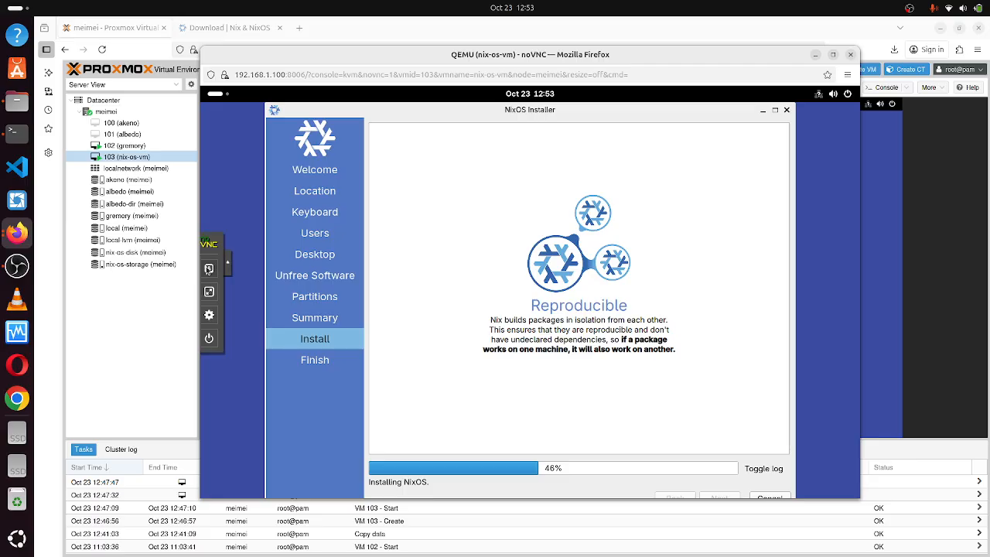
pyautogui.click(215, 318)
pyautogui.click(272, 333)
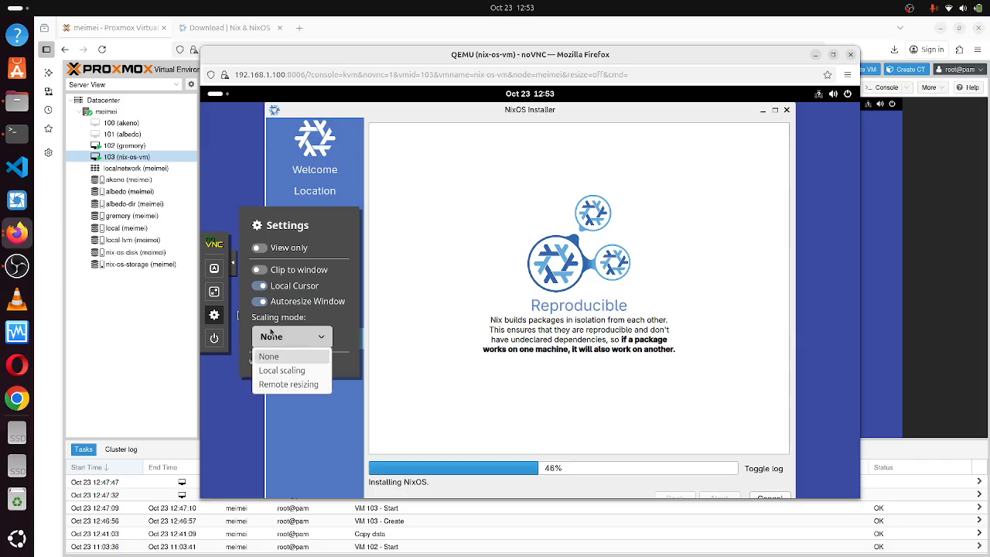
pyautogui.click(281, 370)
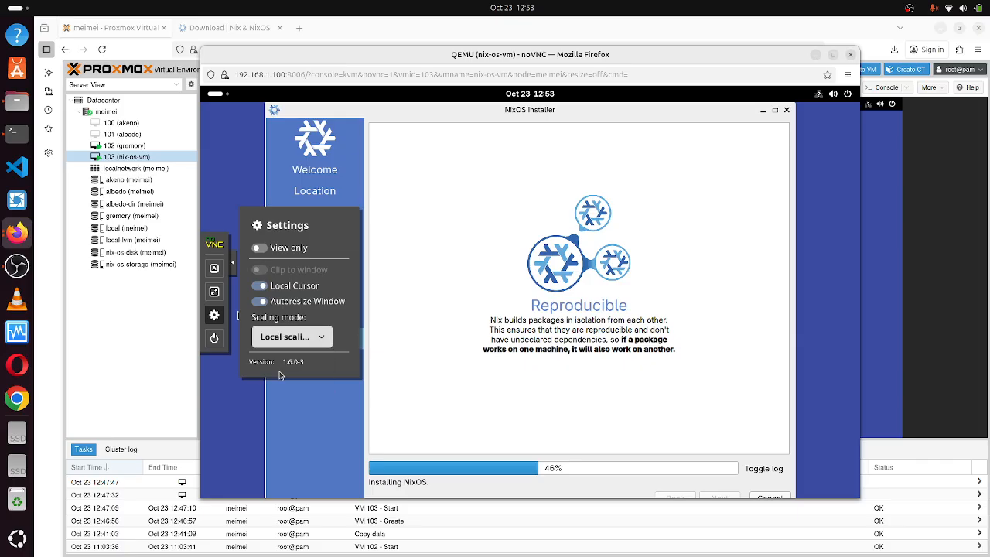
# Maximize the console window, glance at OBS Studio, then restore the window to normal size.
pyautogui.click(833, 56)
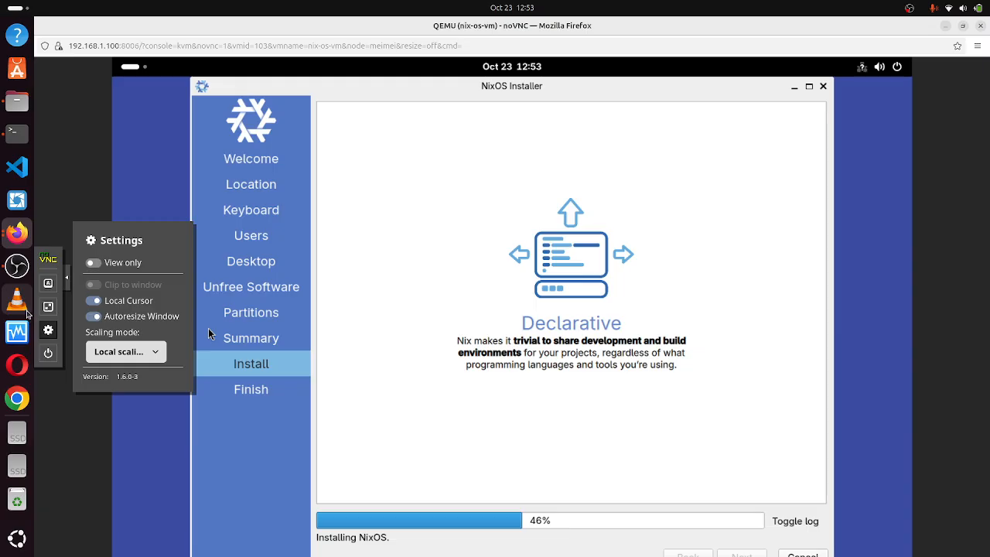
pyautogui.click(66, 286)
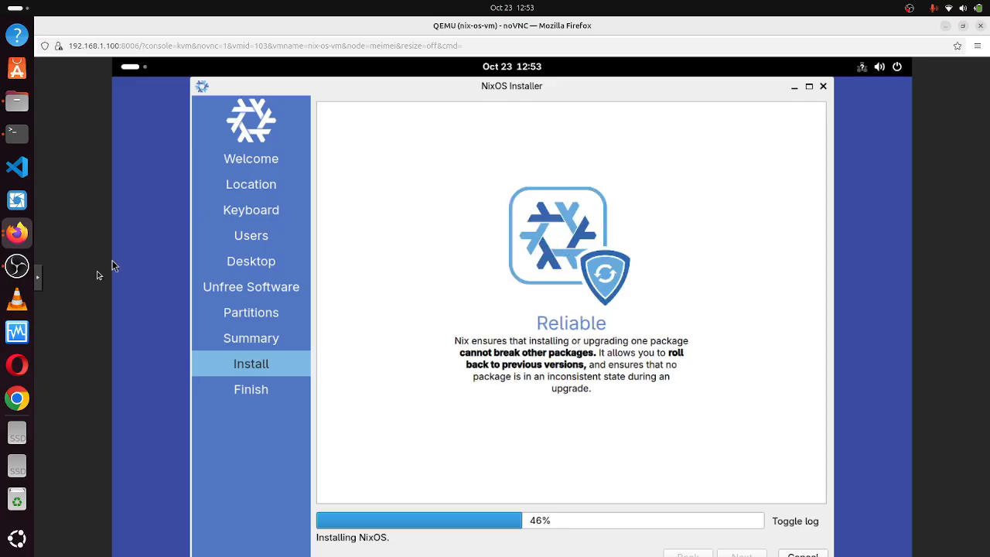
pyautogui.click(17, 265)
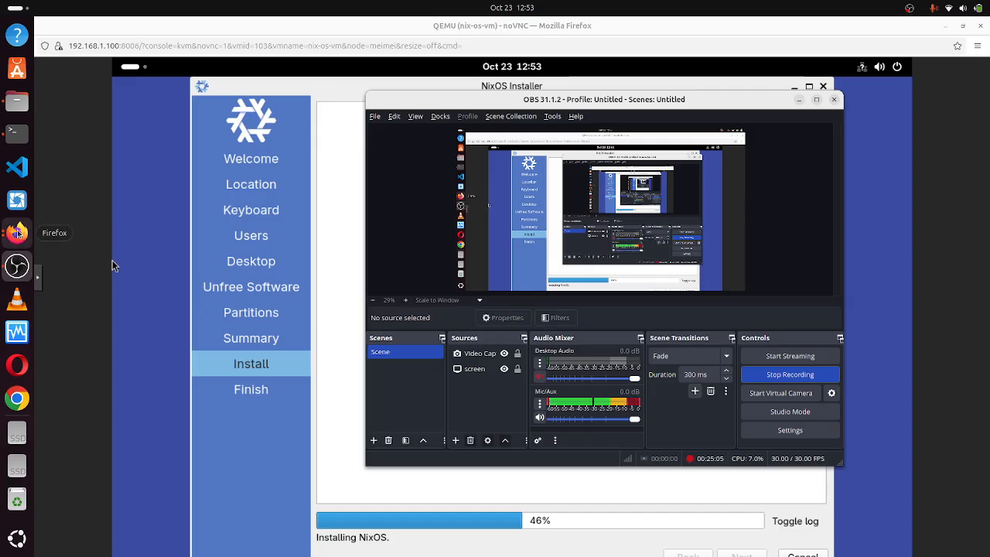
pyautogui.click(17, 233)
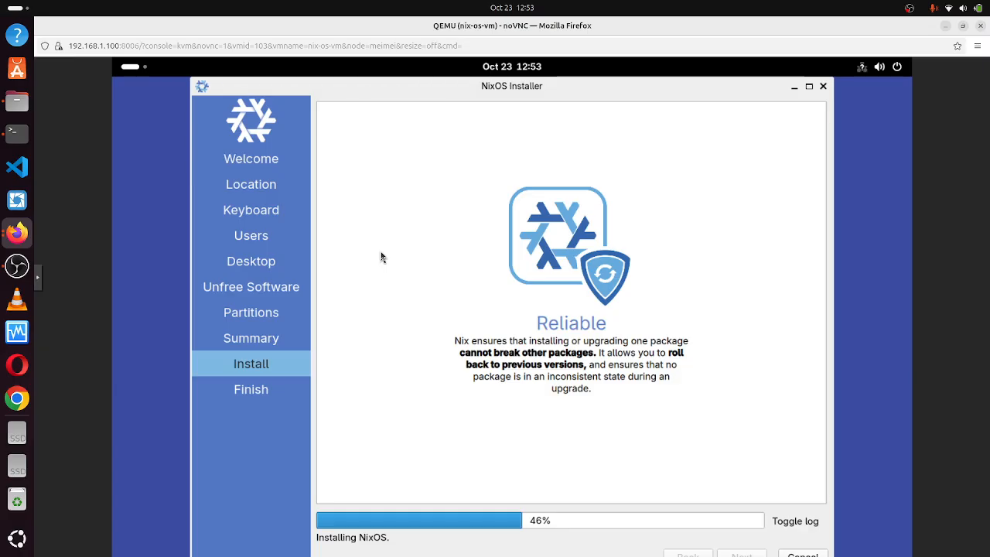
pyautogui.click(963, 27)
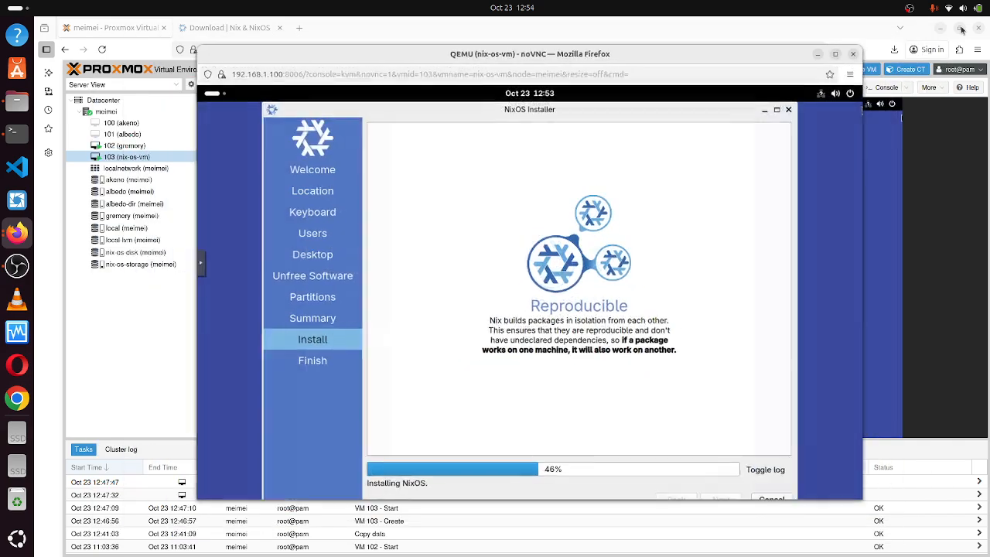
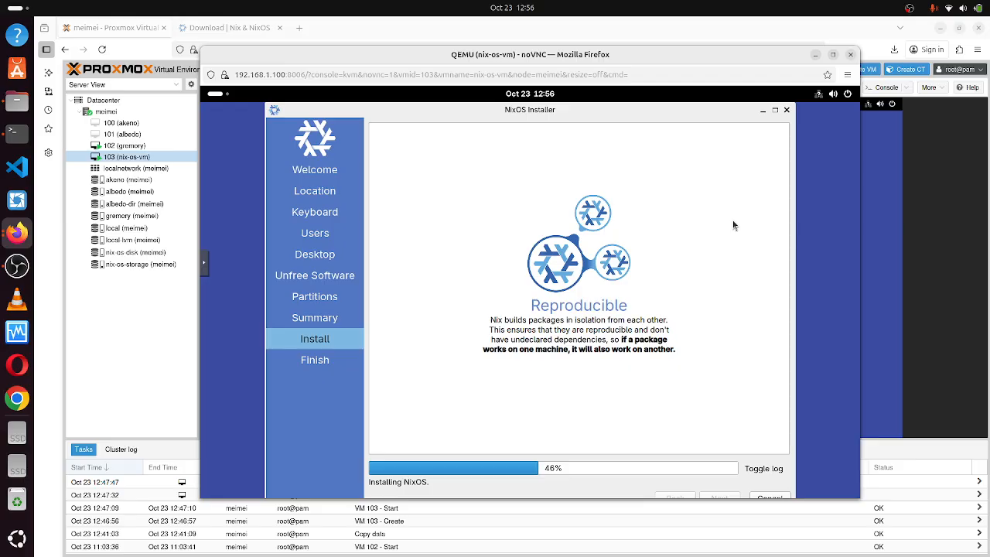
# Bring the main Firefox window in front of the noVNC console popup.
pyautogui.click(299, 27)
# Open a new browser tab and go to studio.youtube.com.
pyautogui.click(300, 27)
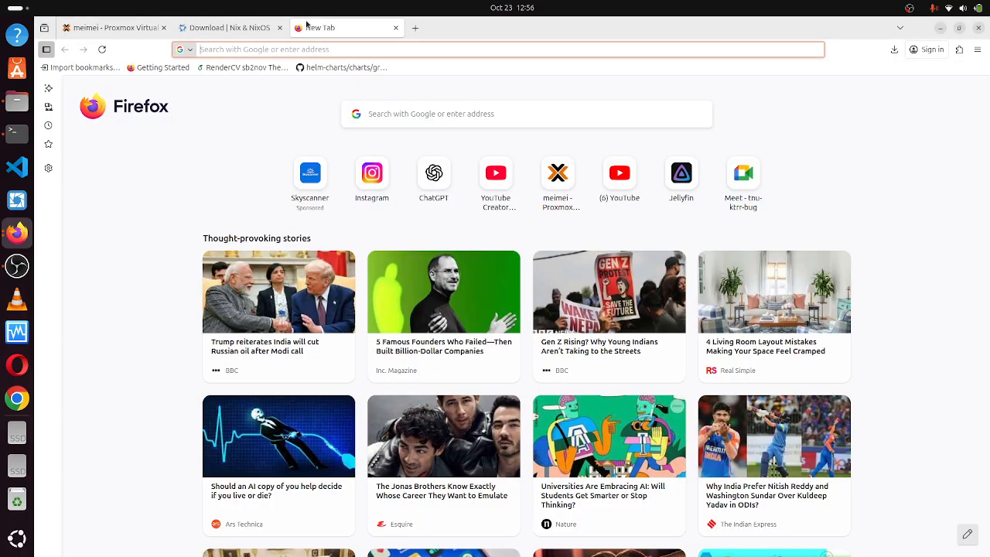
pyautogui.write('yout')
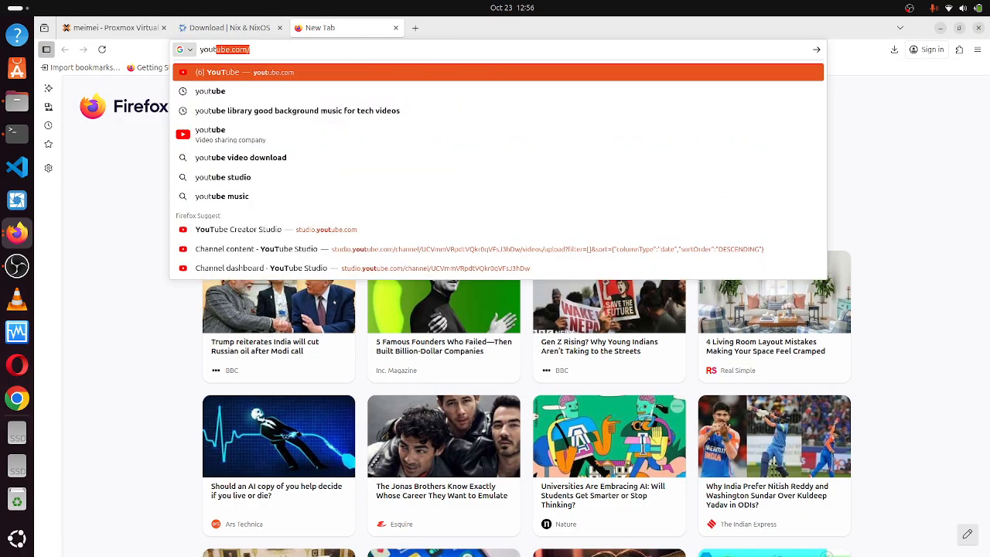
pyautogui.press('BackSpace')
pyautogui.press('BackSpace')
pyautogui.press('BackSpace')
pyautogui.press('BackSpace')
pyautogui.press('BackSpace')
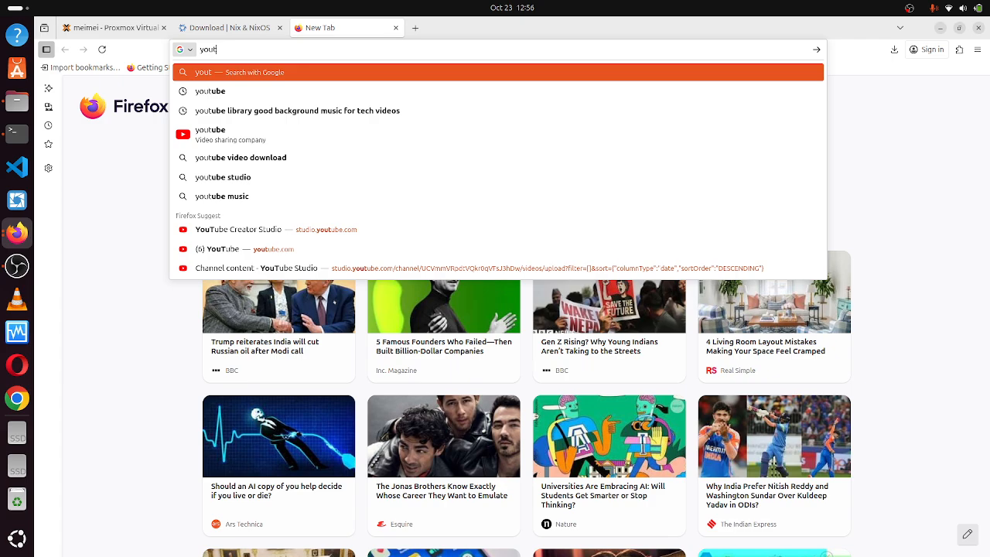
pyautogui.write('studio.')
pyautogui.press('Return')
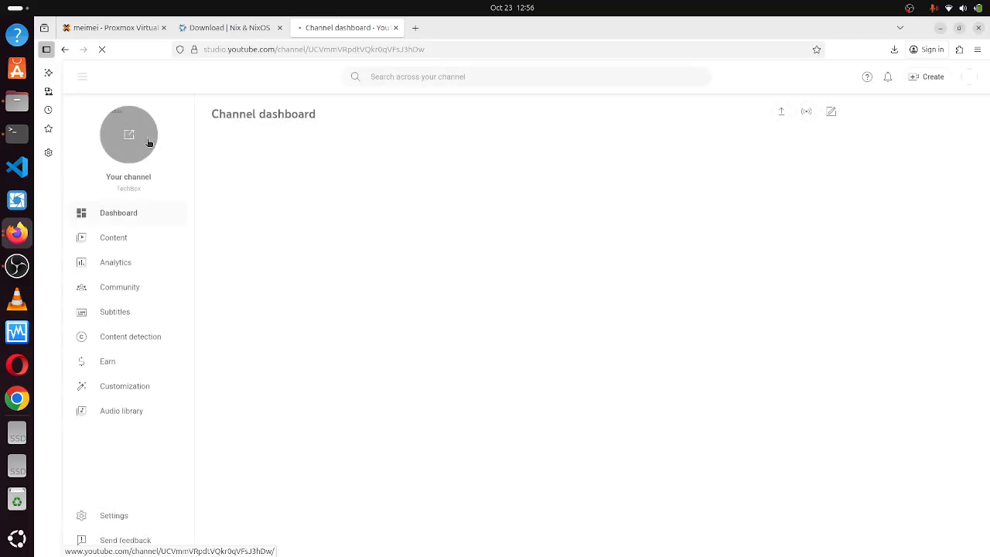
# Open the TechBox channel's public Playlists page and copy its address.
pyautogui.click(131, 137)
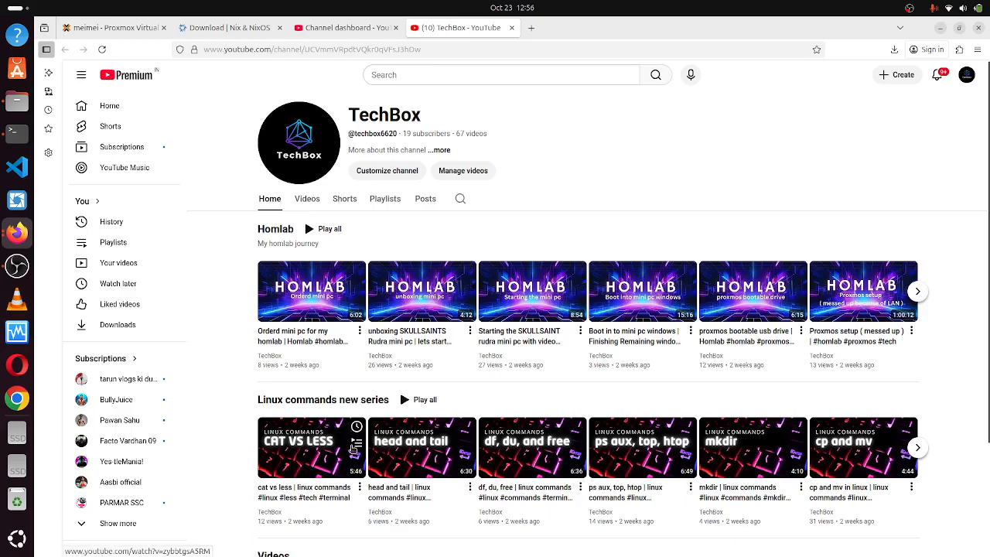
pyautogui.scroll(-3, 491, 468)
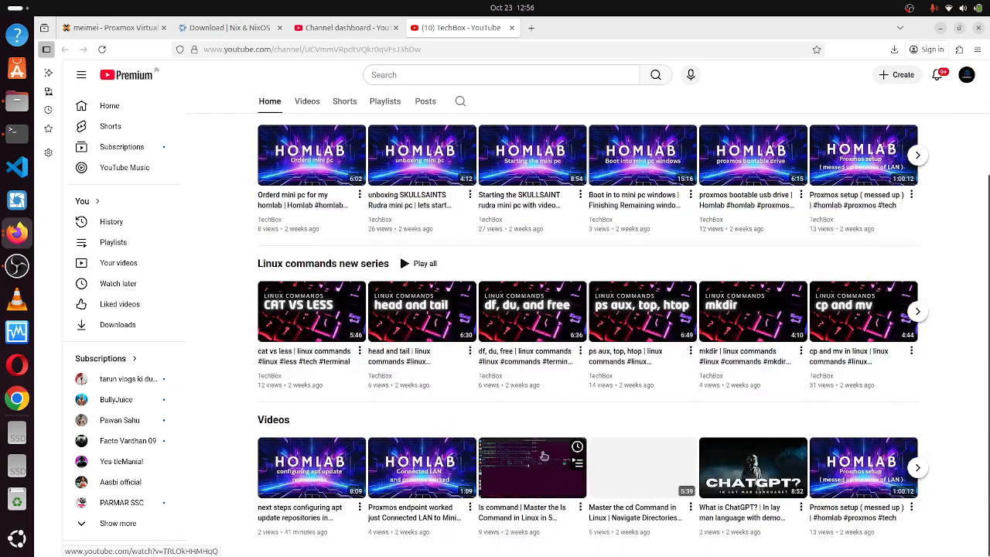
pyautogui.scroll(3, 630, 395)
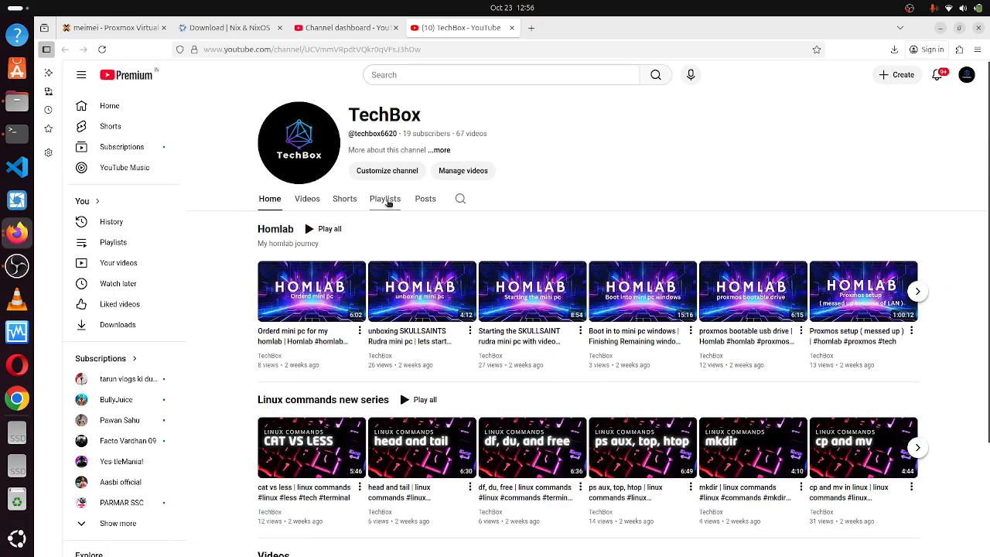
pyautogui.click(386, 199)
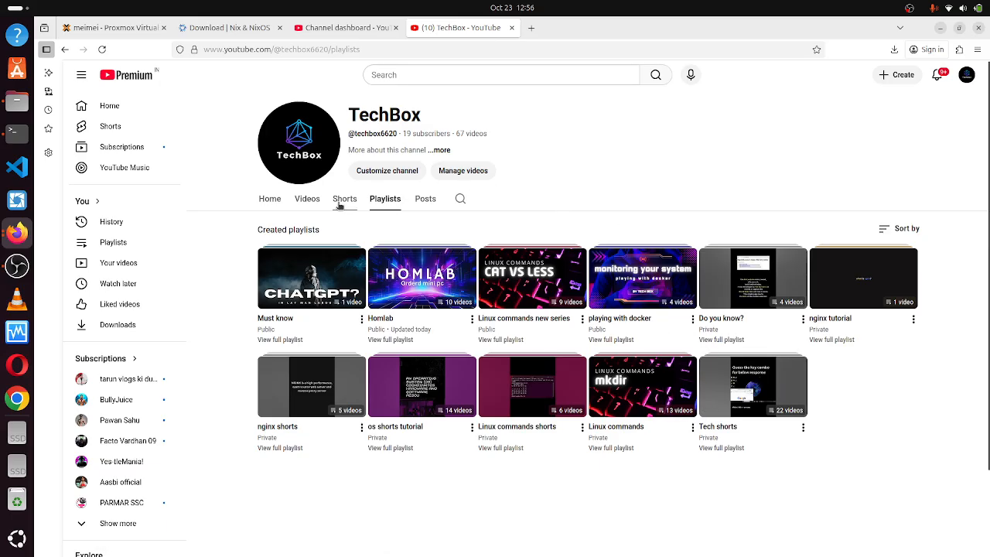
pyautogui.click(410, 51)
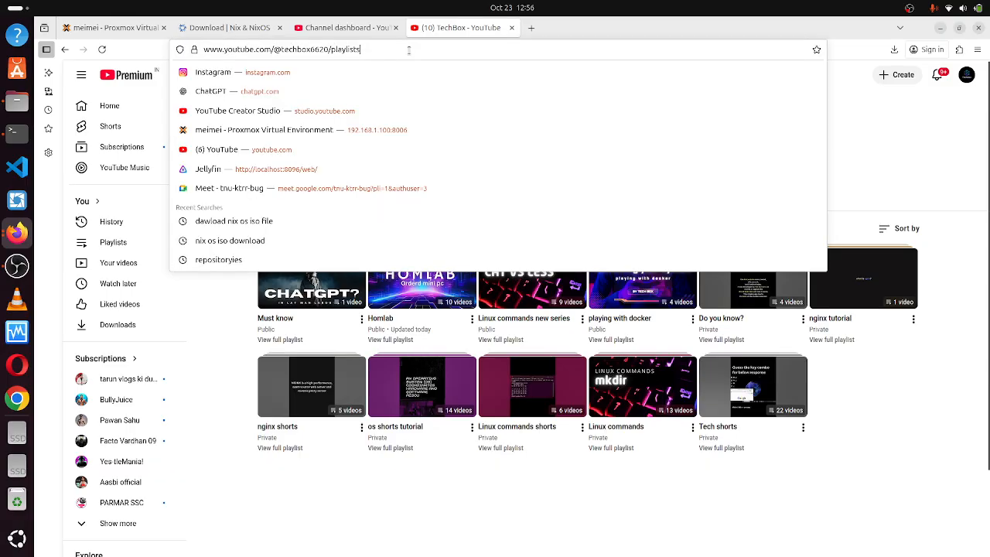
pyautogui.hotkey('ctrl', 'a')
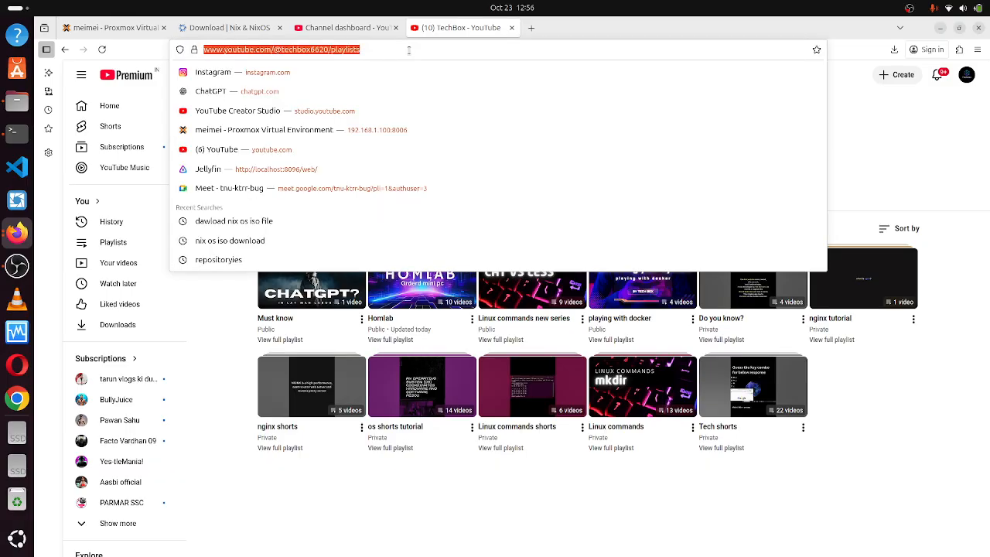
pyautogui.hotkey('ctrl', 'c')
# Load the copied playlists address in a new private window to see the public playlists.
pyautogui.hotkey('ctrl', 'shift', 'p')
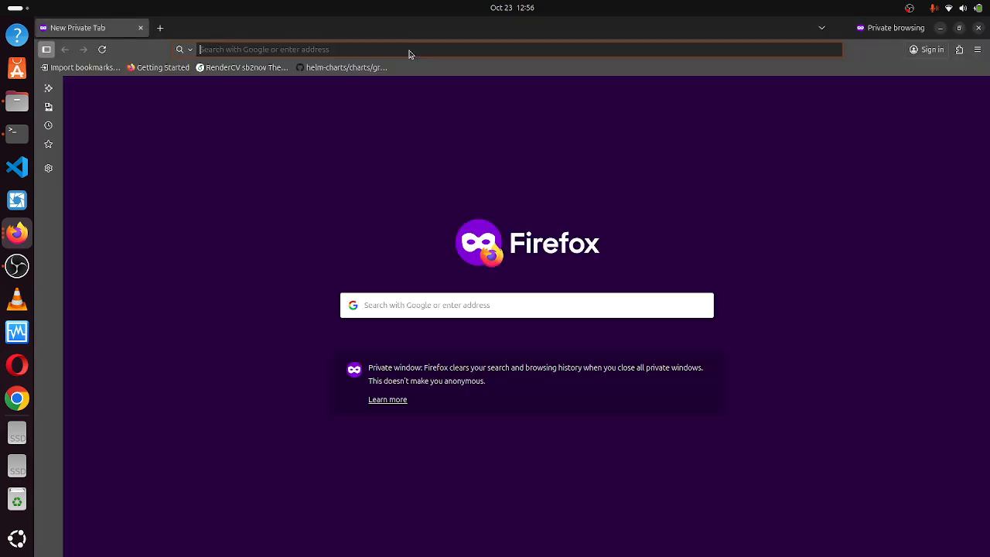
pyautogui.hotkey('ctrl', 'v')
pyautogui.press('Return')
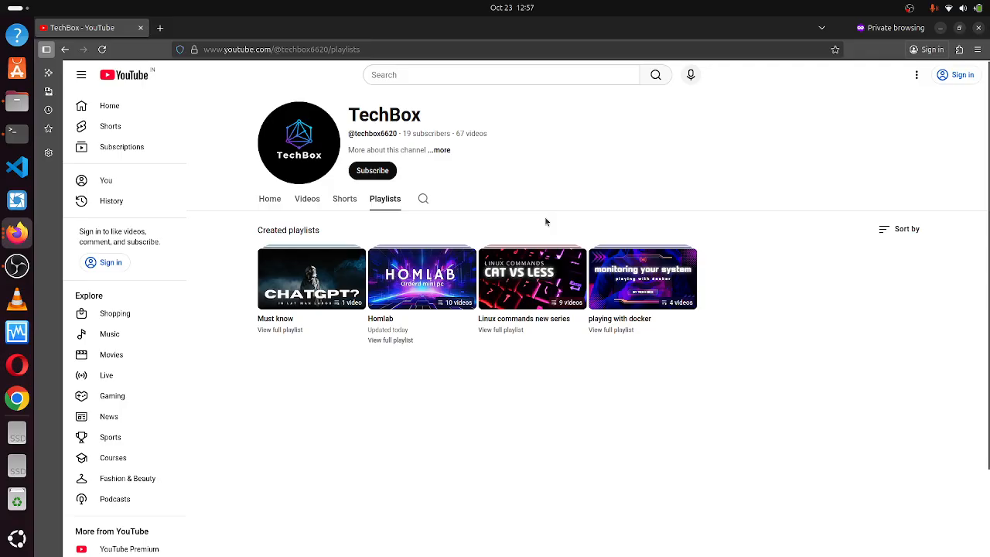
pyautogui.moveTo(565, 254)
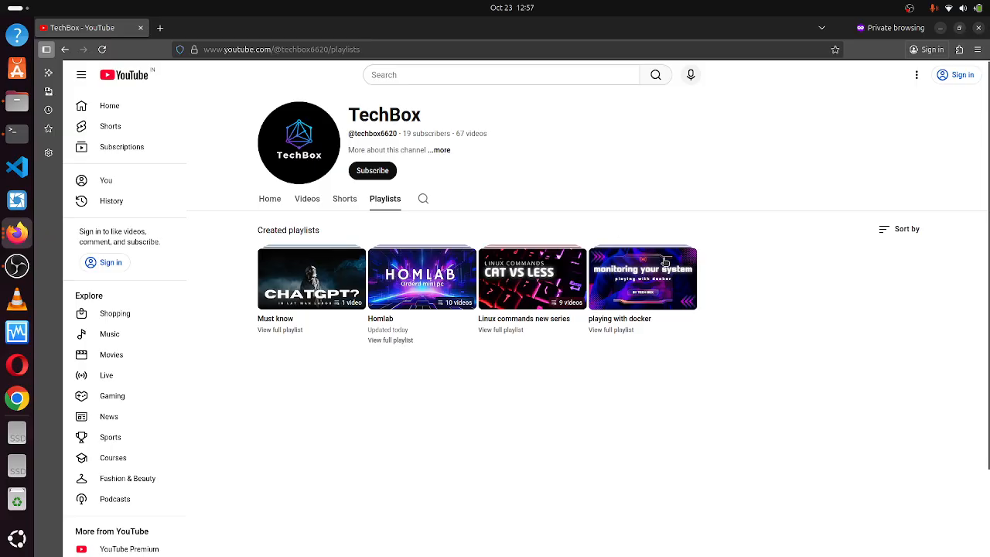
pyautogui.moveTo(665, 263)
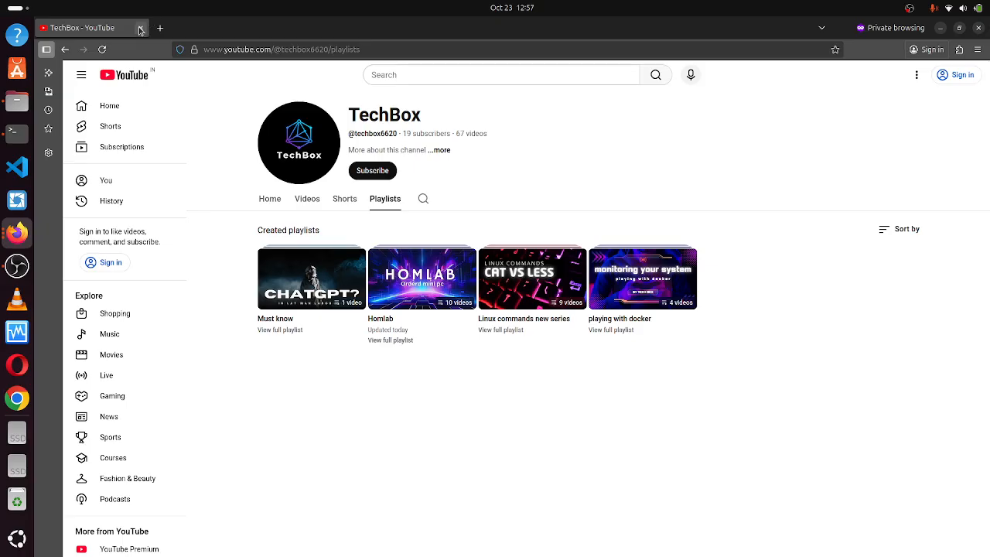
# View the channel's Home section signed out, then close the private window.
pyautogui.click(271, 202)
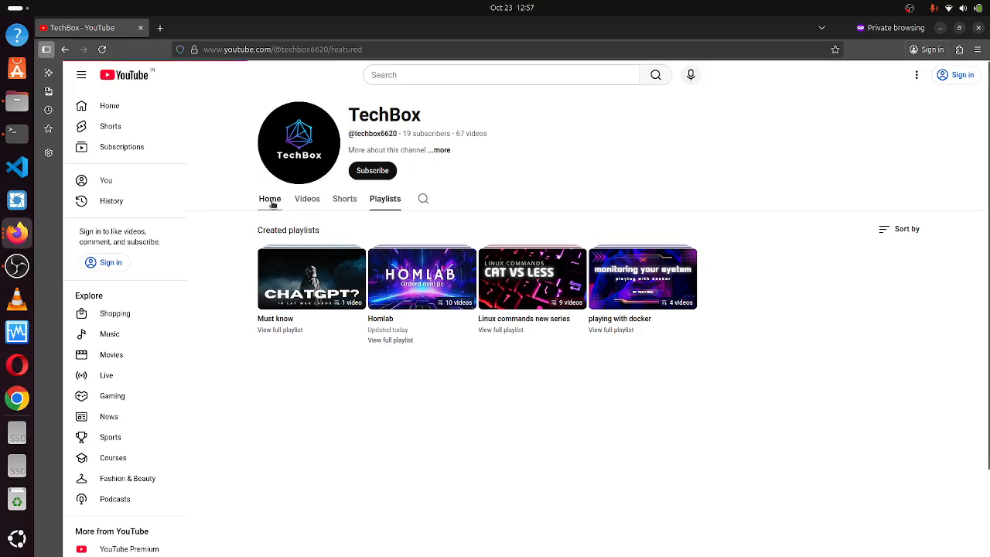
pyautogui.scroll(-3, 418, 247)
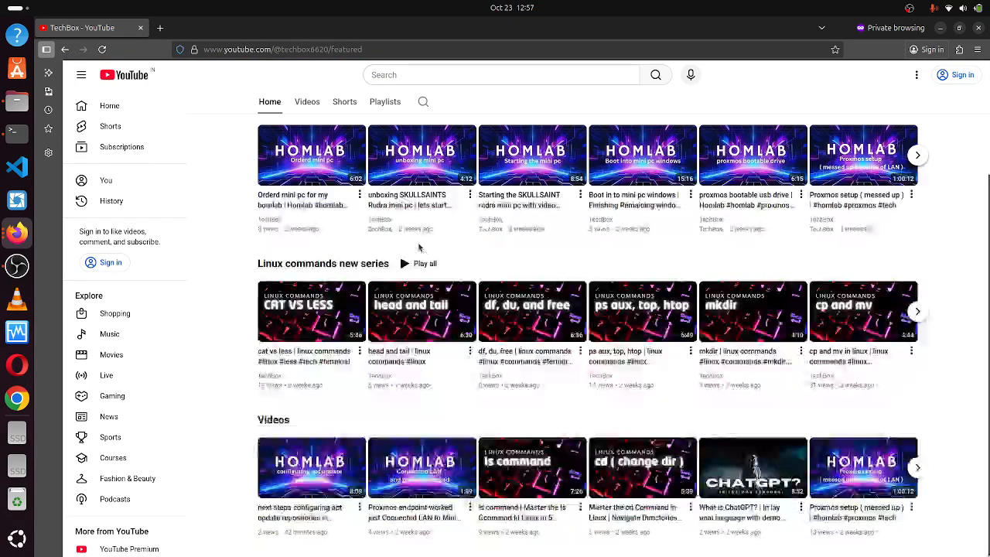
pyautogui.click(141, 30)
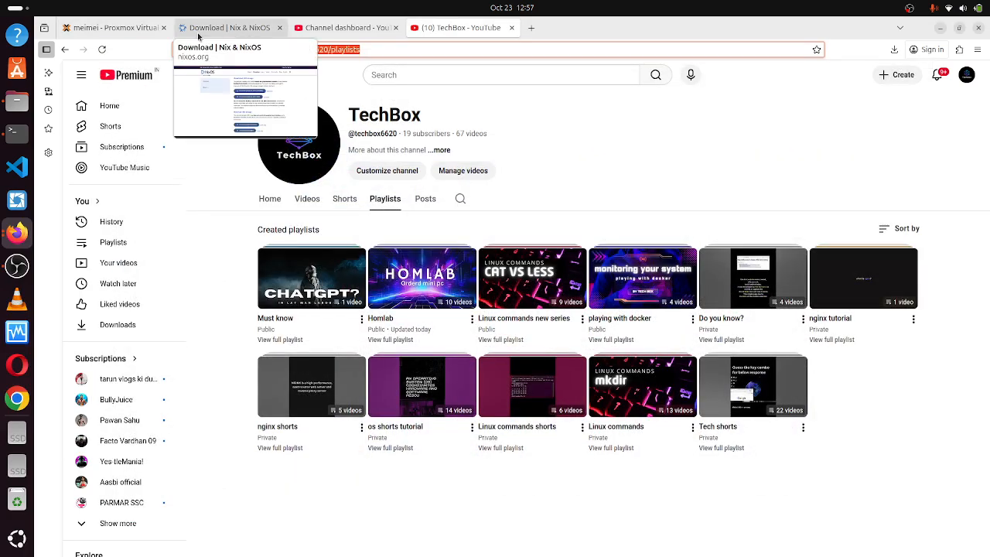
# Raise VM 103's noVNC console from the Proxmox tab, make it taller, and show the installer log.
pyautogui.click(112, 27)
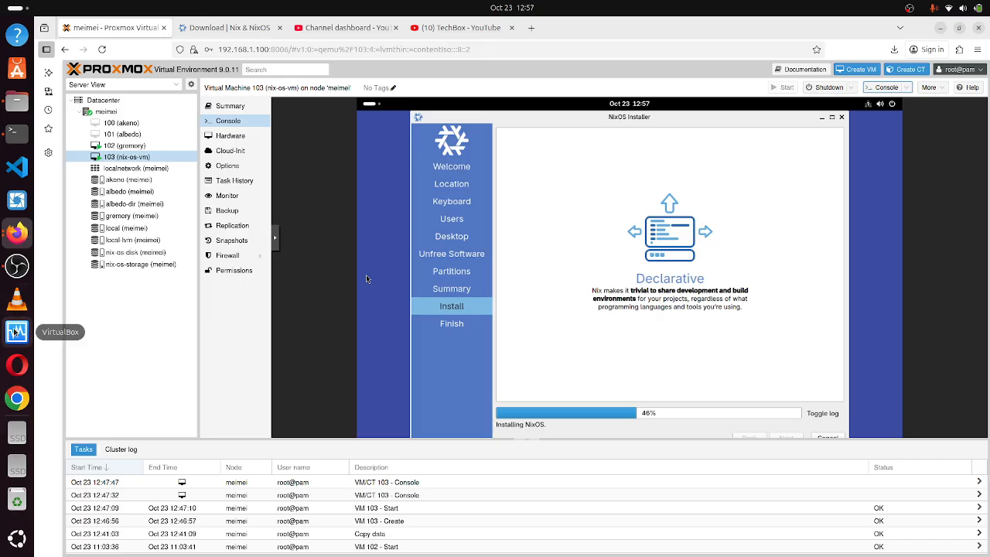
pyautogui.click(16, 232)
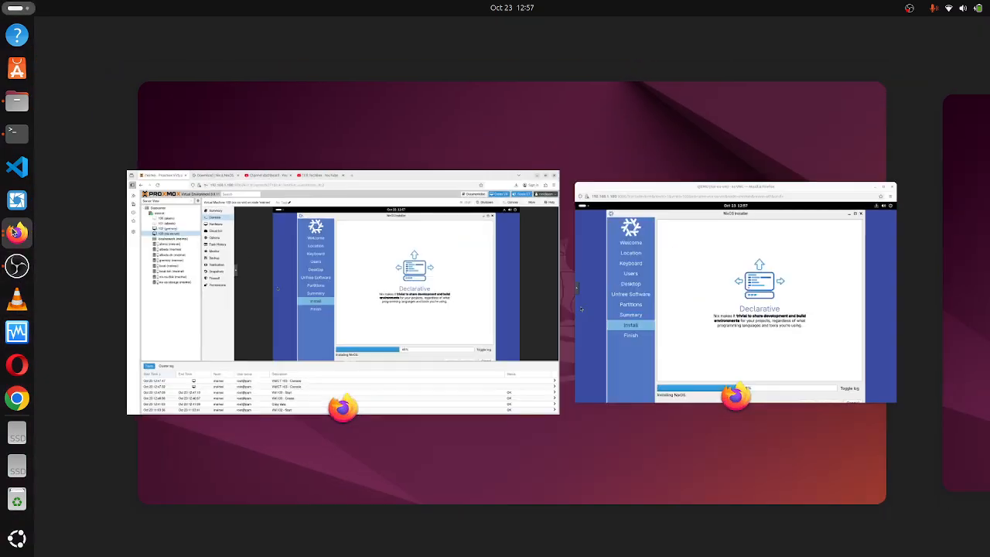
pyautogui.click(695, 279)
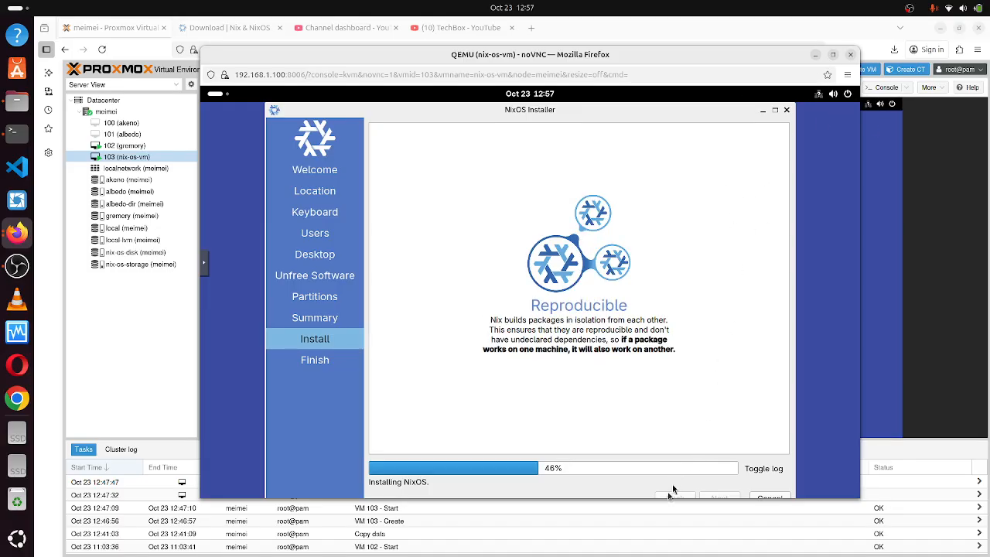
pyautogui.moveTo(667, 498); pyautogui.dragTo(666, 544)
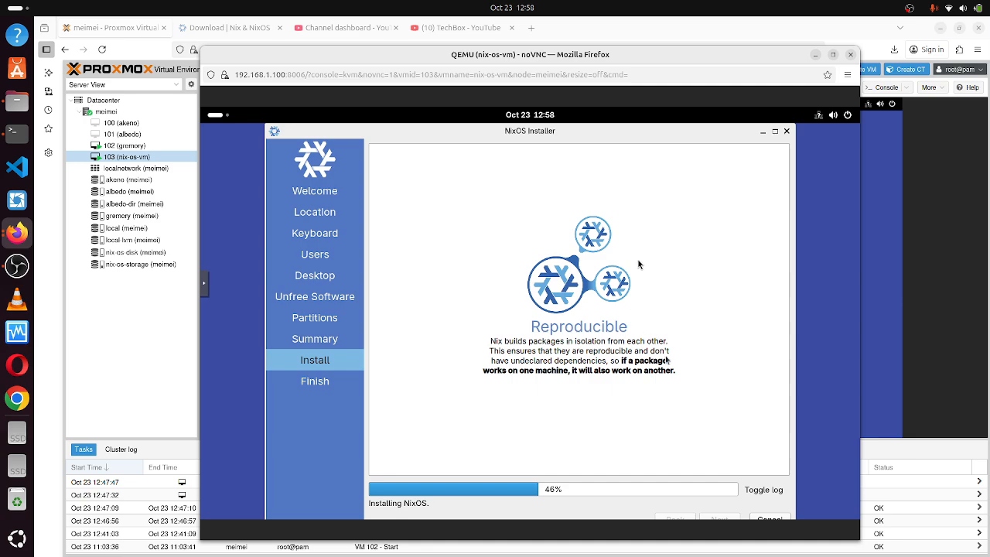
pyautogui.click(762, 490)
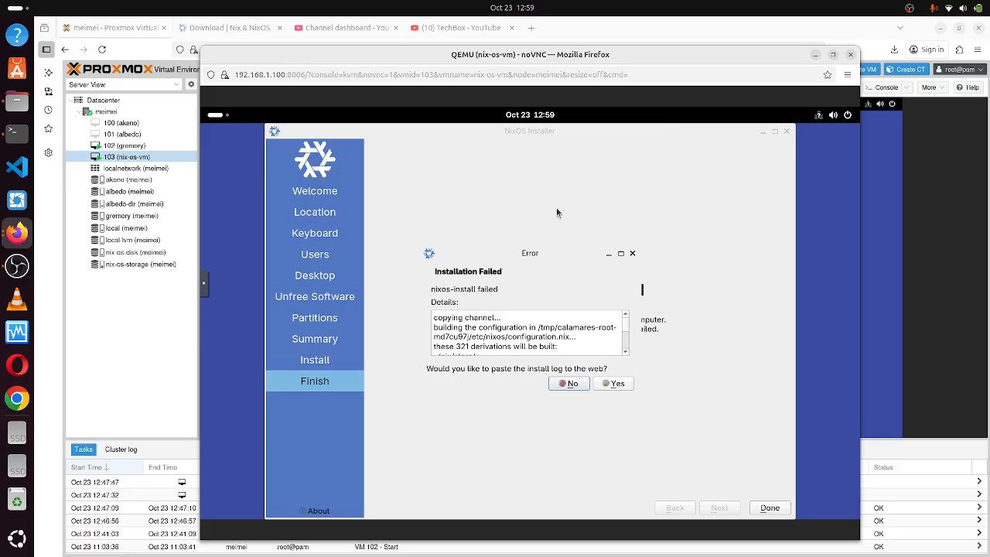
# Dismiss the 'nixos-install failed' error, click Done in the installer, and close the console window.
pyautogui.click(322, 362)
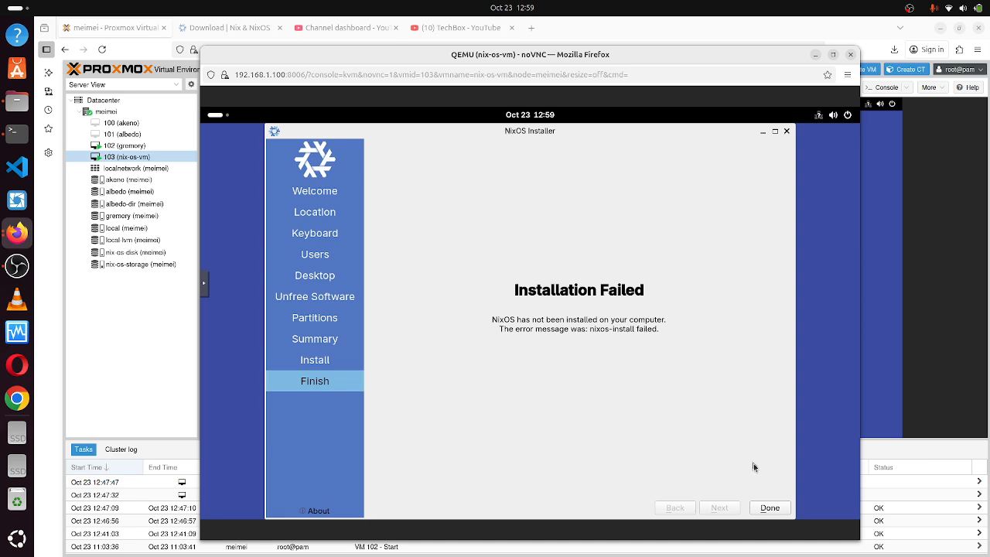
pyautogui.click(768, 508)
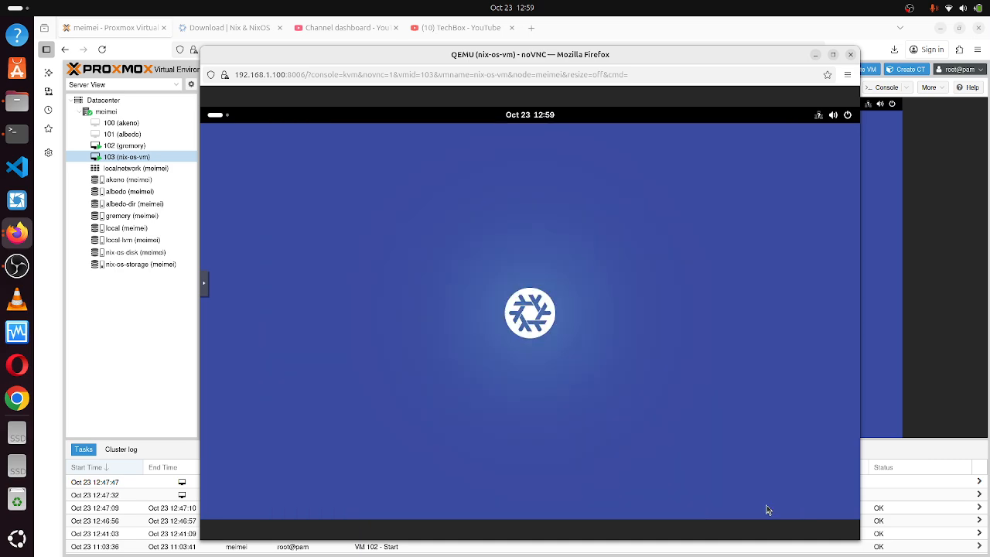
pyautogui.click(850, 54)
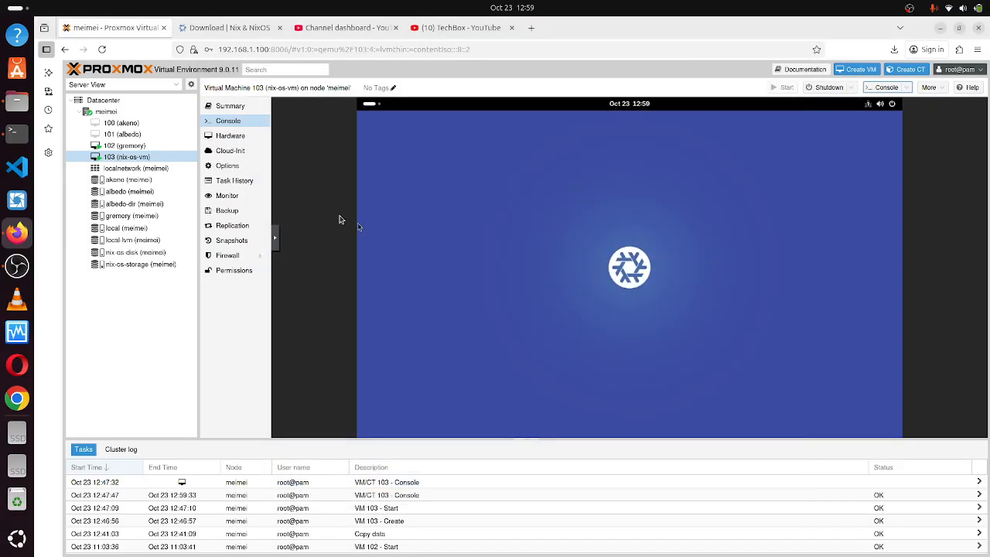
# Select 103 (nix-os-vm), open its Summary, and confirm a Shutdown.
pyautogui.click(147, 157)
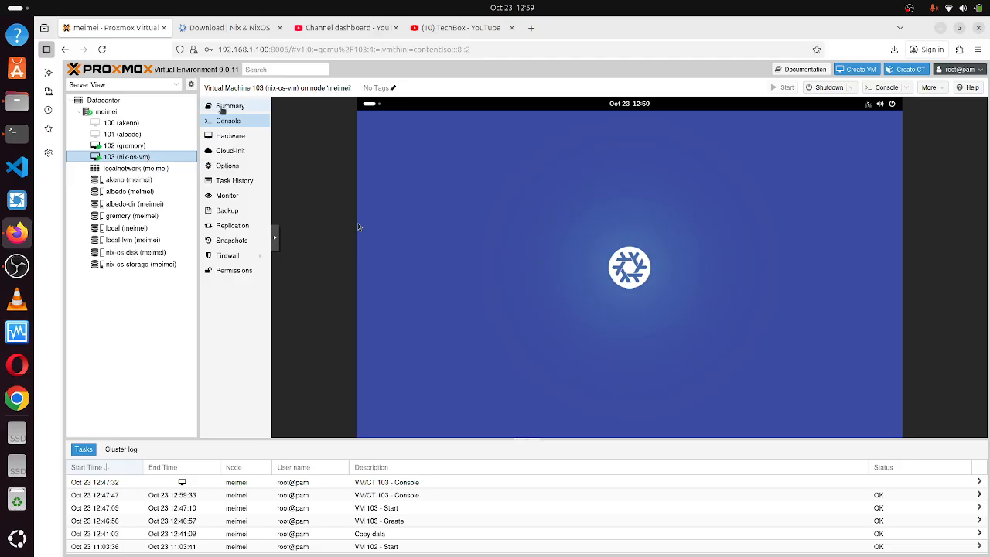
pyautogui.click(222, 108)
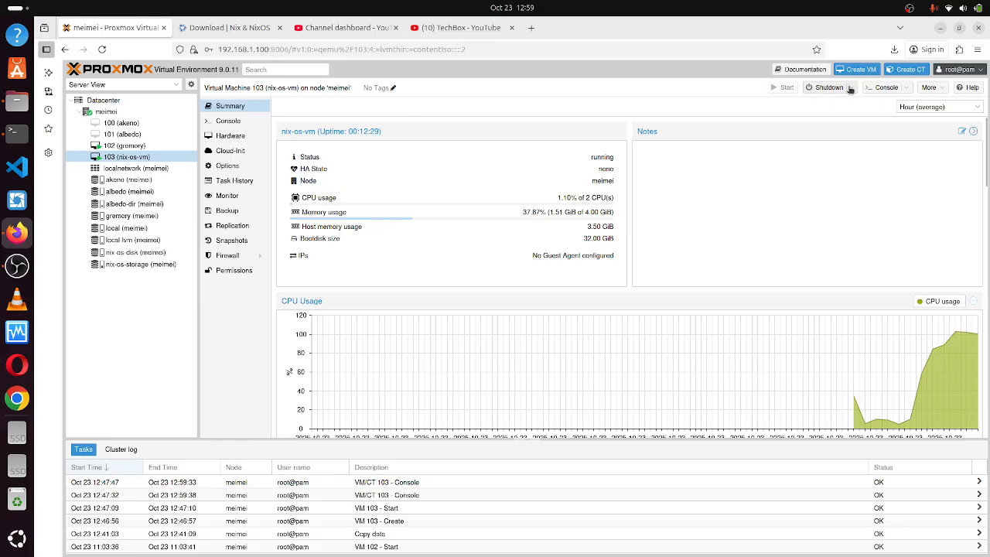
pyautogui.click(828, 88)
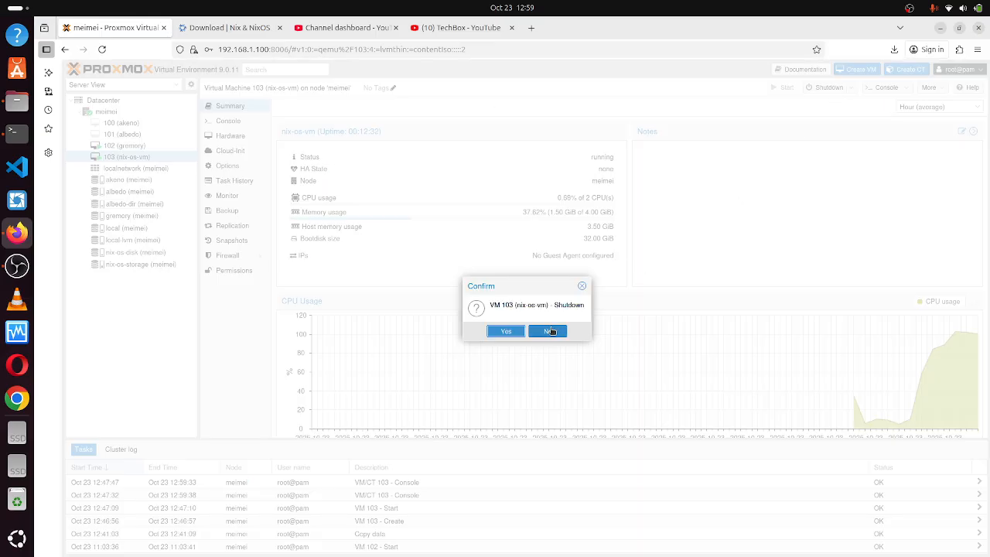
pyautogui.click(506, 332)
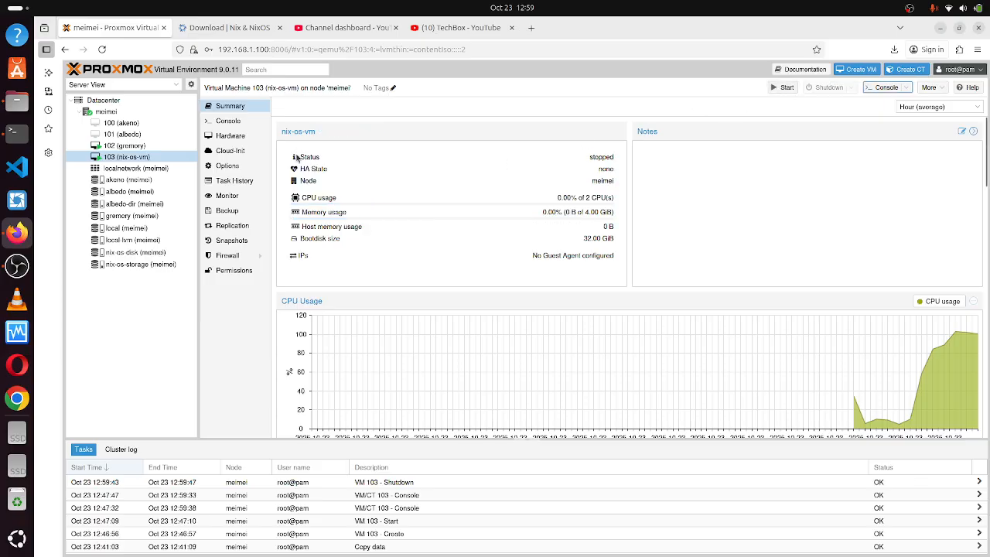
# Set VM 103's Processors to 3 cores, then open VM 102 (gremory)'s hardware.
pyautogui.click(242, 137)
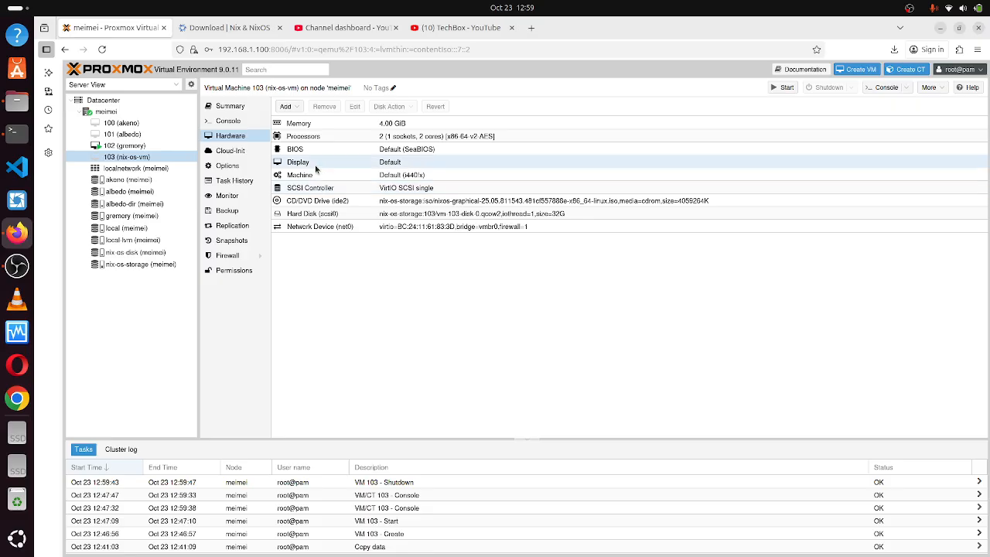
pyautogui.click(315, 137)
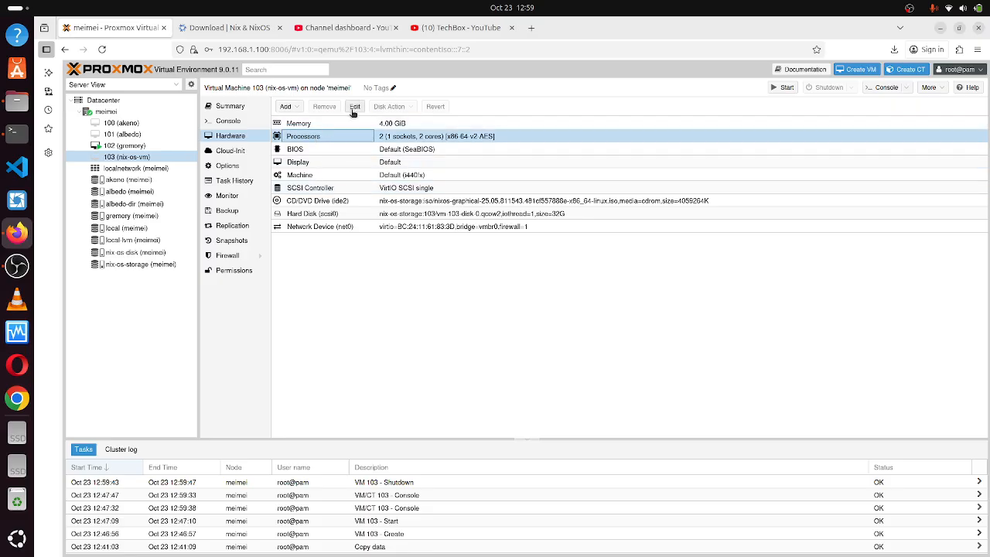
pyautogui.click(355, 109)
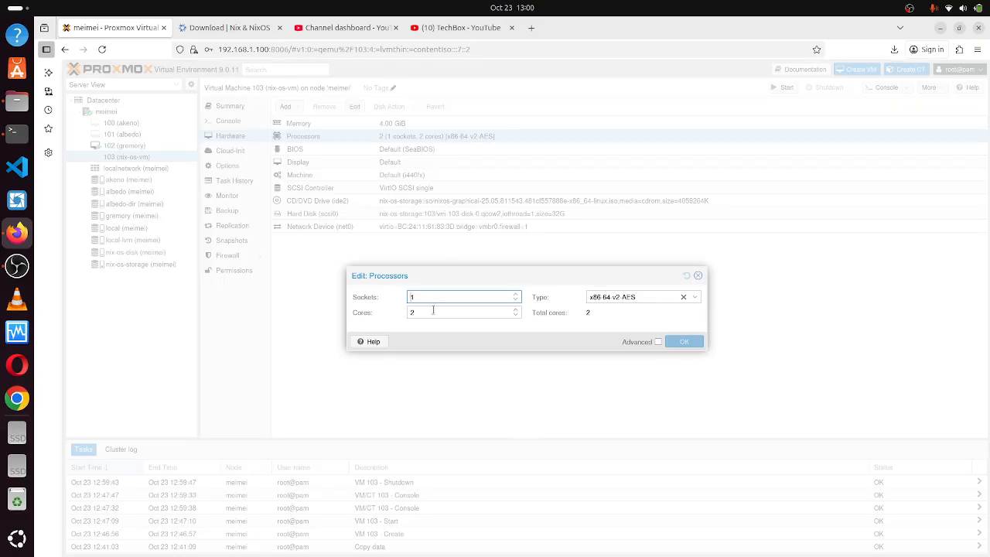
pyautogui.press('Tab')
pyautogui.press('BackSpace')
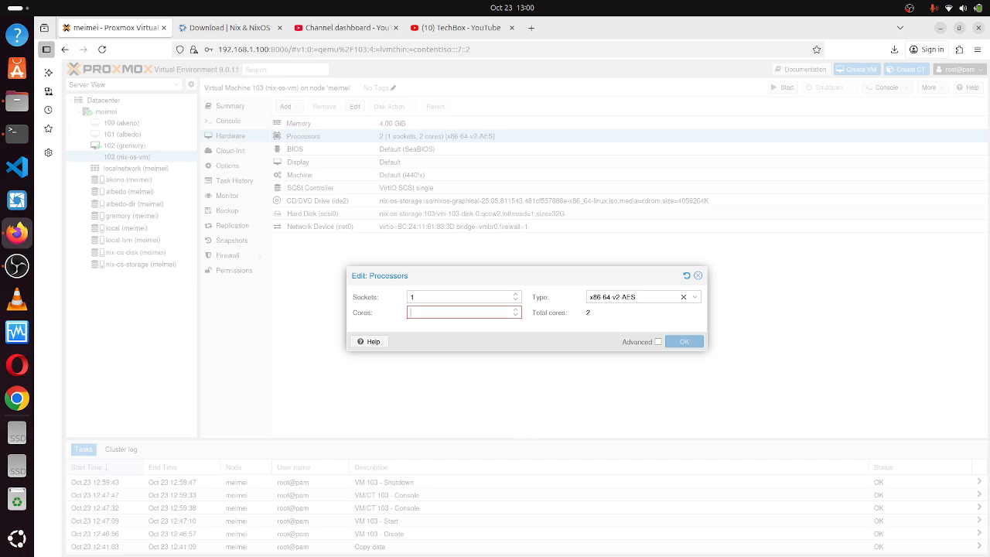
pyautogui.write('3')
pyautogui.click(674, 343)
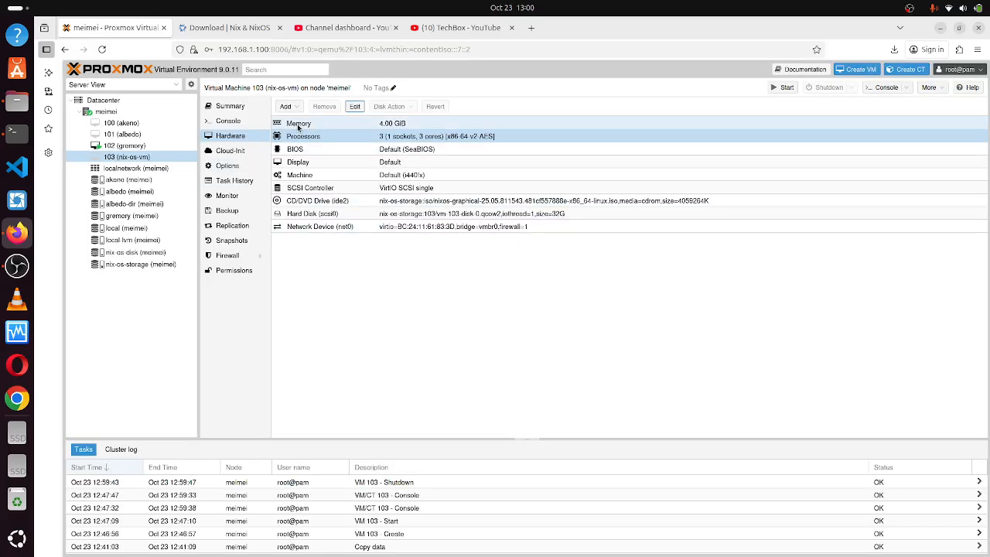
pyautogui.click(153, 145)
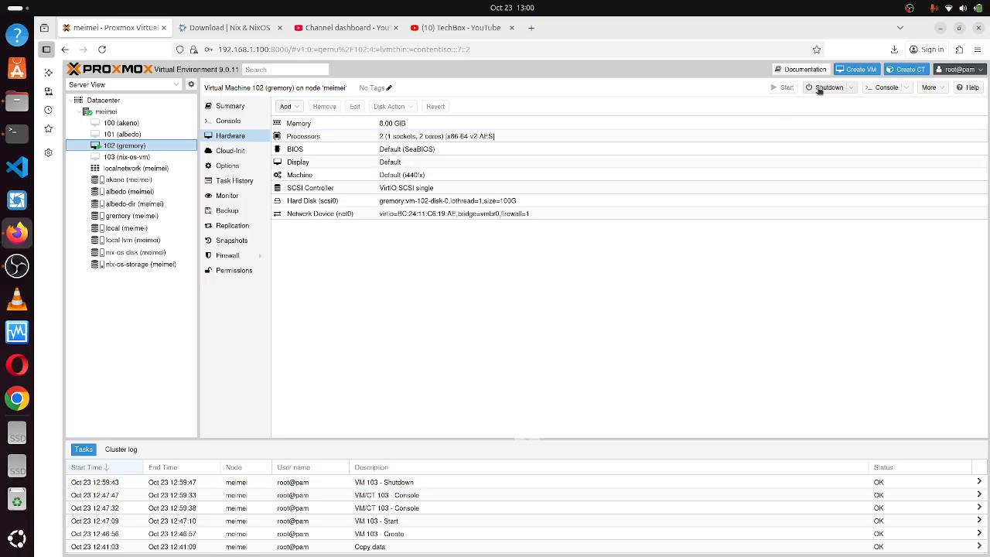
# Pause VM 102 (gremory) from its right-click menu.
pyautogui.rightClick(151, 147)
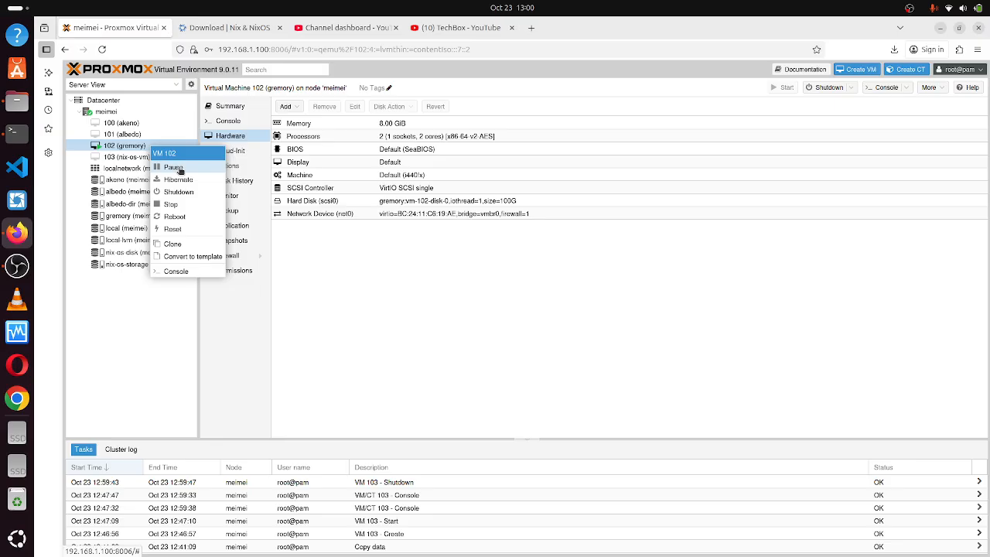
pyautogui.click(178, 169)
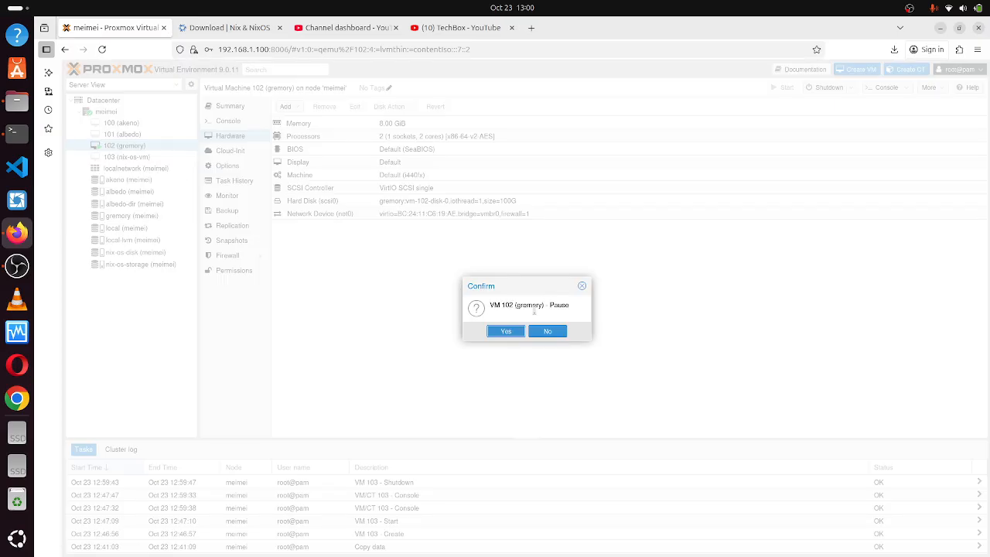
pyautogui.click(515, 332)
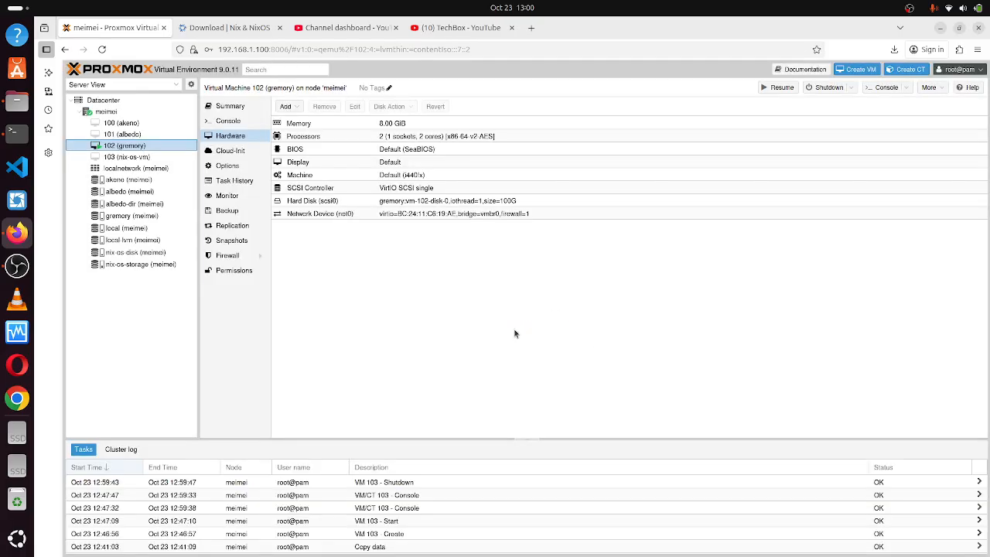
# Stop VM 102 (gremory), then return to VM 103's hardware list.
pyautogui.rightClick(163, 151)
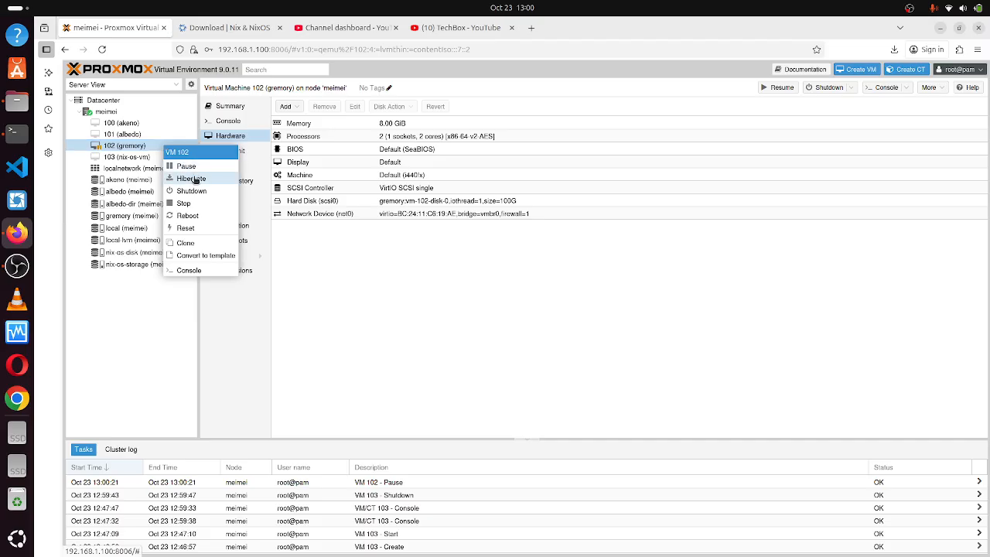
pyautogui.click(195, 203)
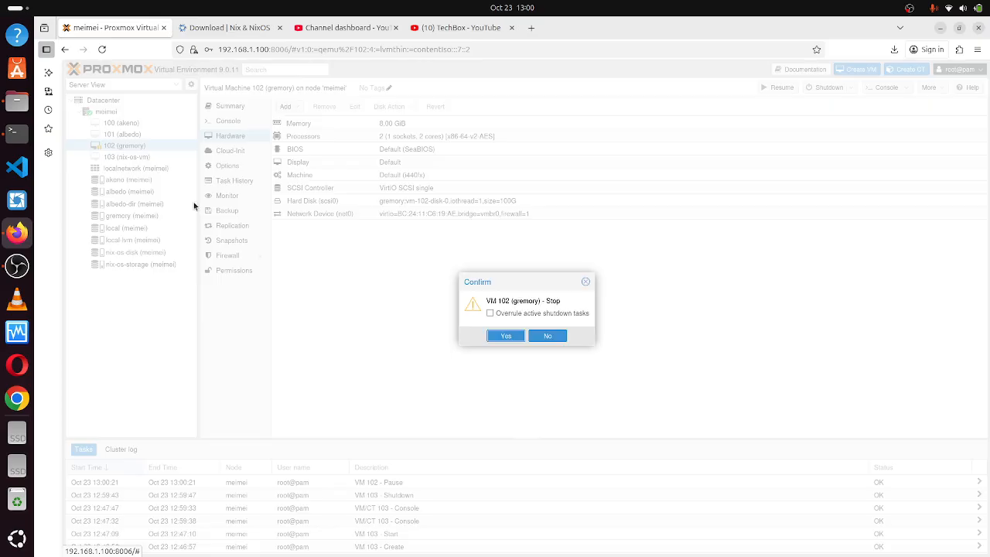
pyautogui.click(515, 338)
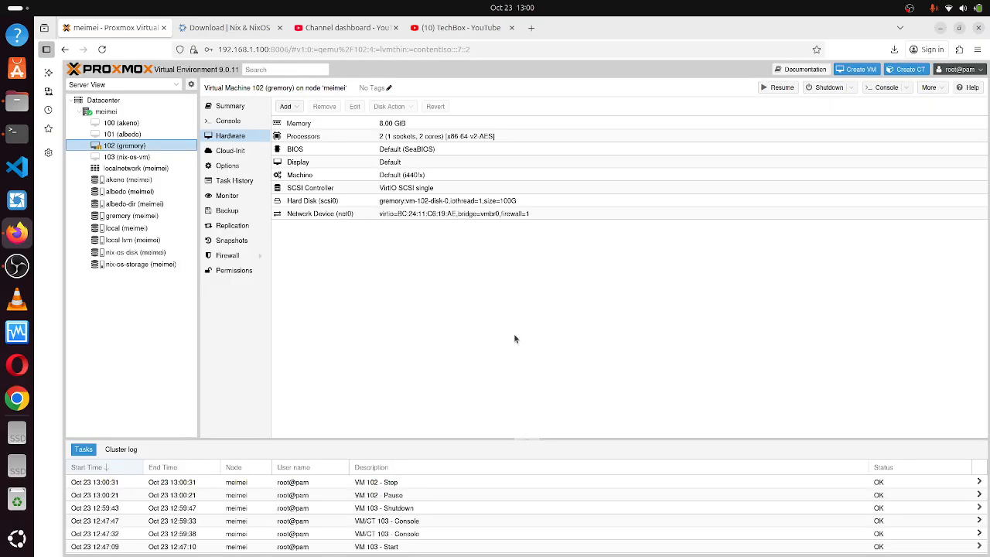
pyautogui.rightClick(142, 147)
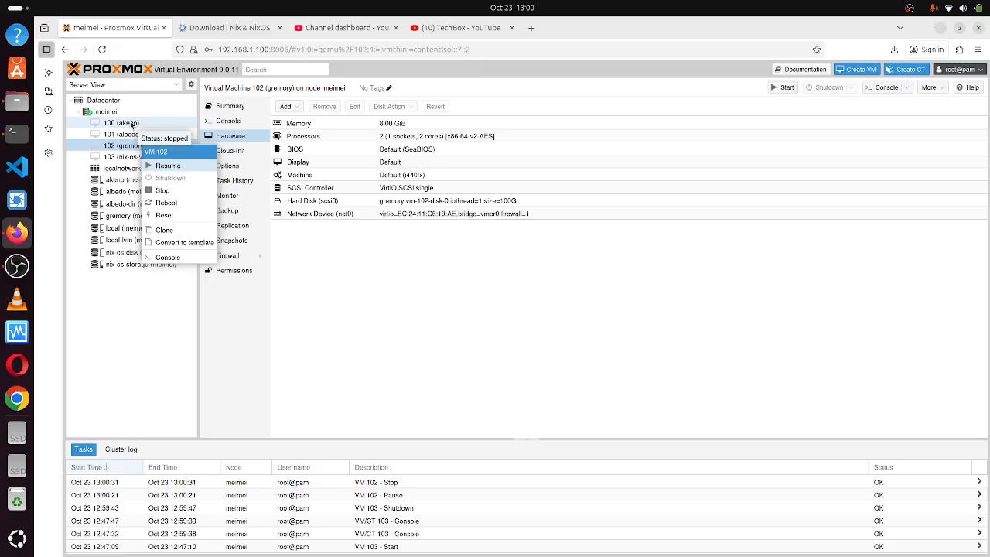
pyautogui.click(131, 124)
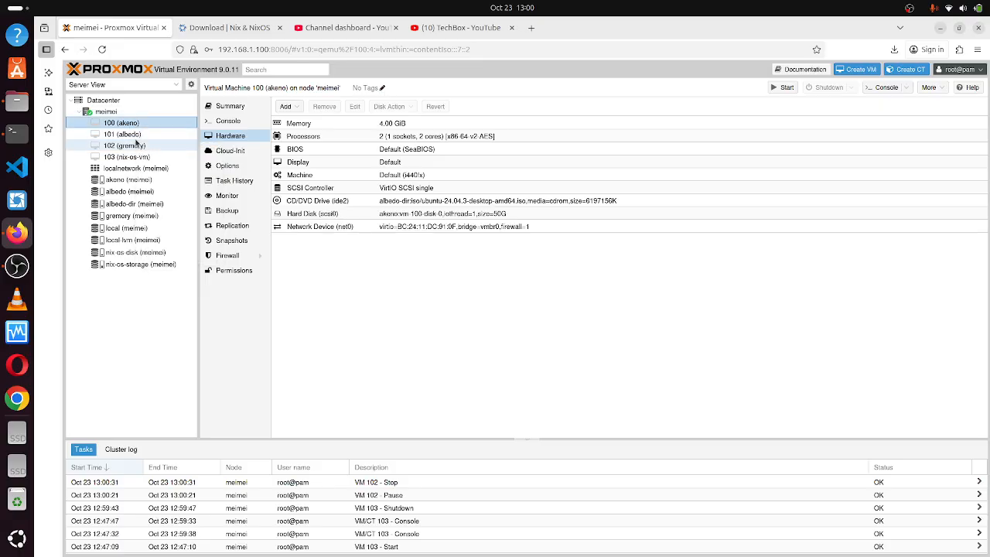
pyautogui.click(128, 157)
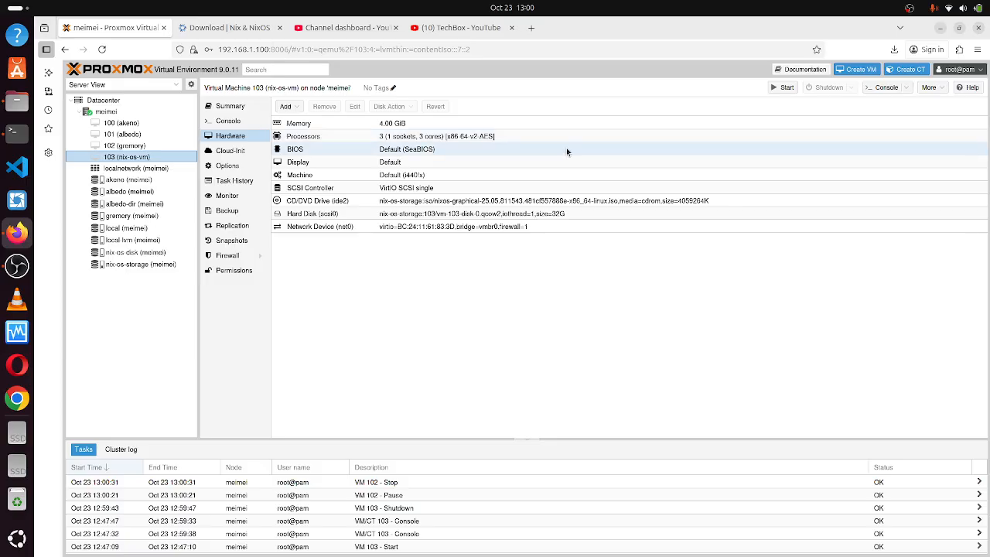
# Start VM 103, open its noVNC console, center the window and expand the control bar.
pyautogui.click(785, 88)
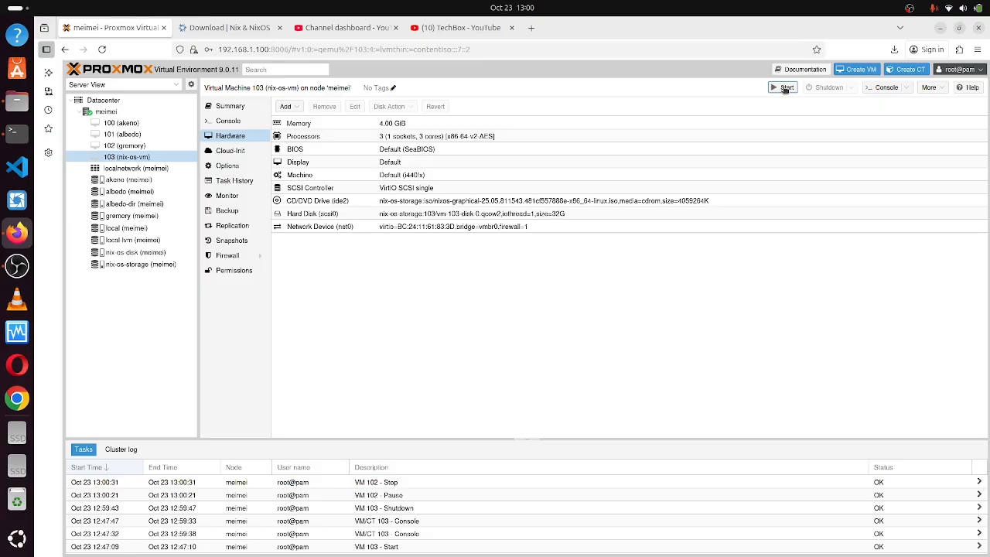
pyautogui.click(887, 90)
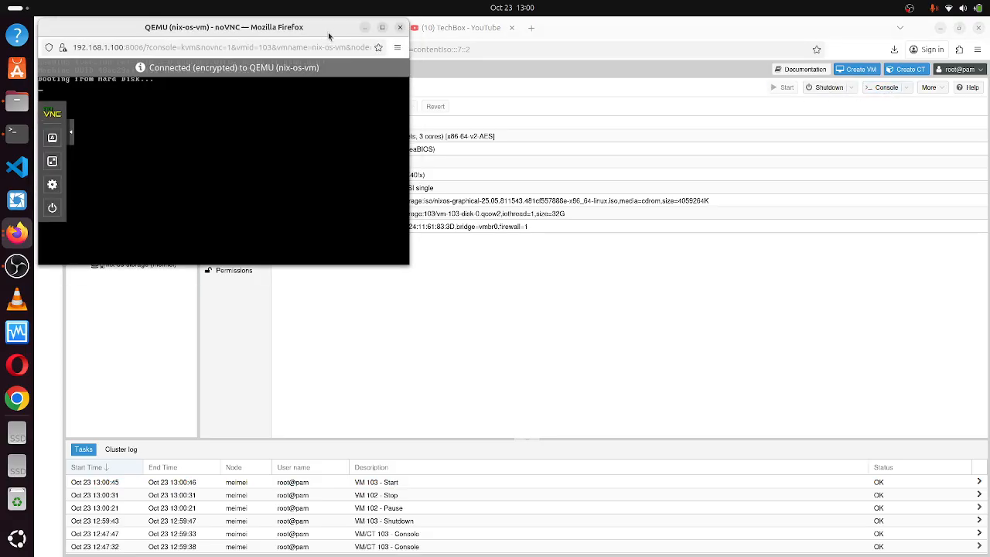
pyautogui.moveTo(329, 36); pyautogui.dragTo(631, 156)
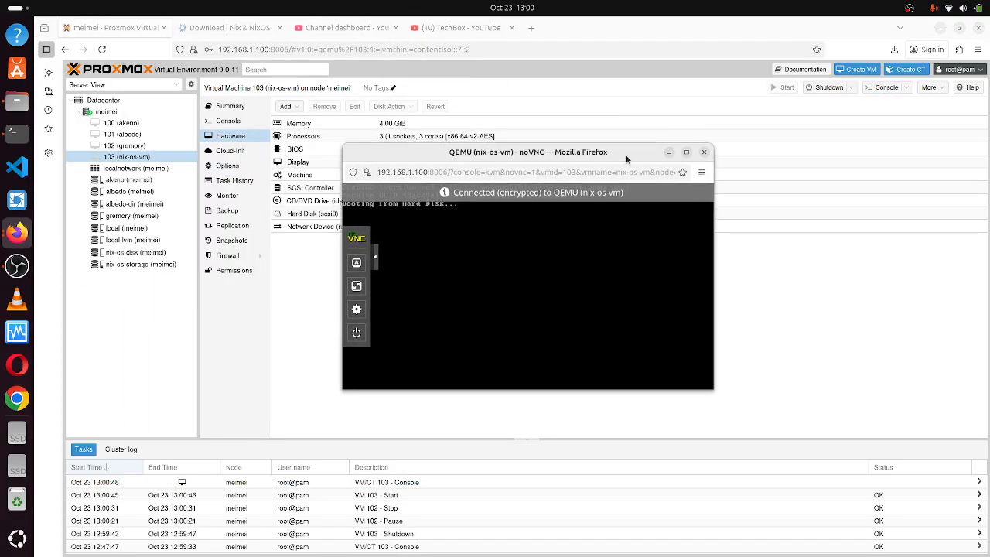
pyautogui.click(689, 150)
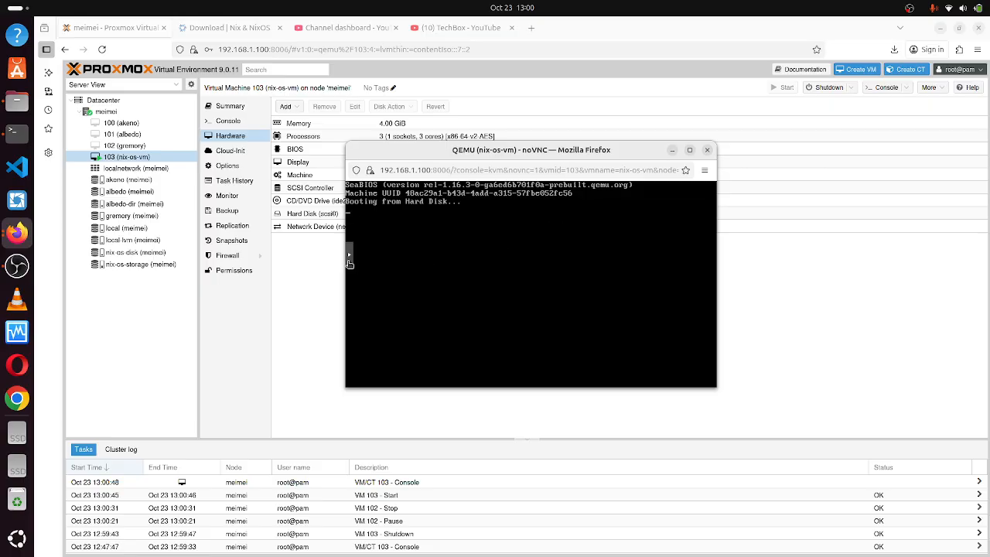
pyautogui.click(350, 263)
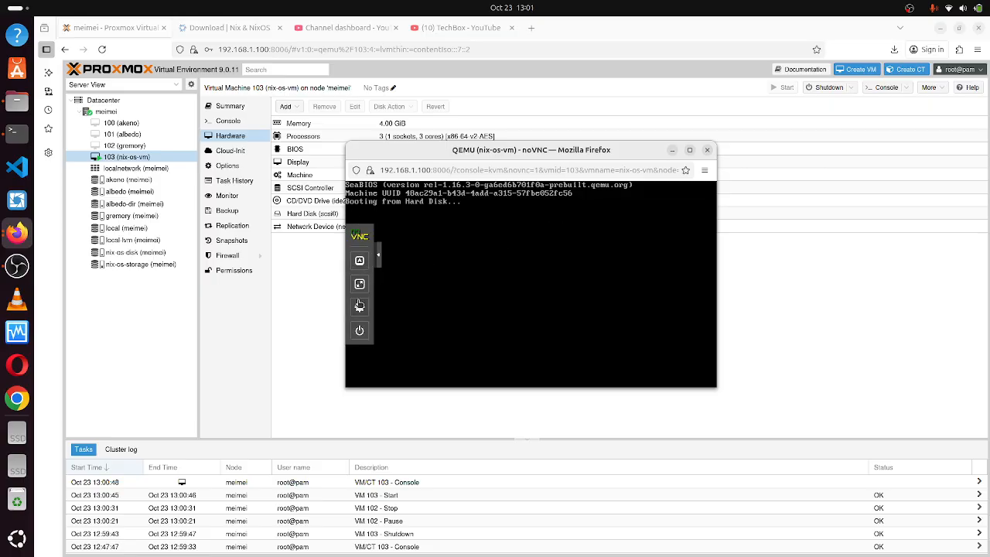
# Set the console's Scaling mode to Local scaling and hide the settings.
pyautogui.click(359, 310)
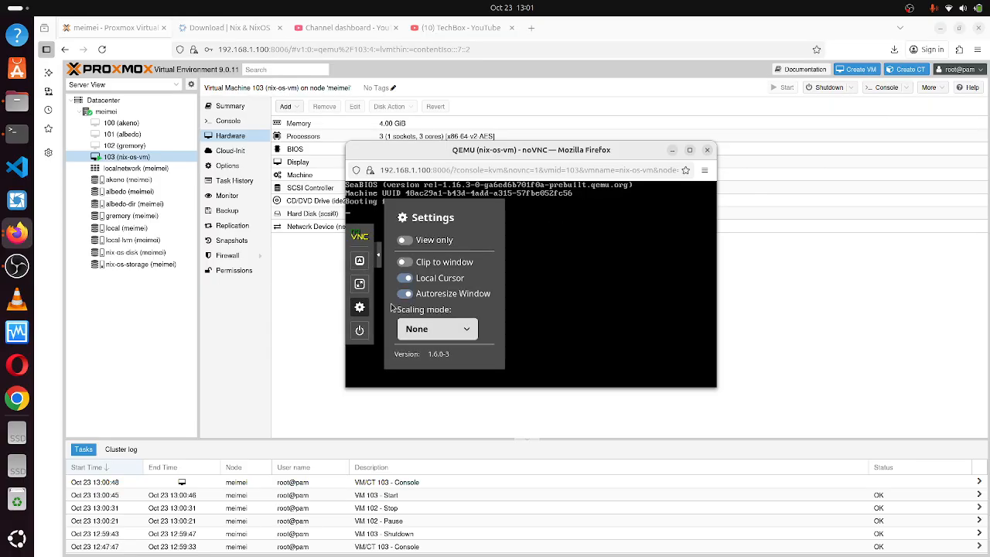
pyautogui.click(433, 325)
pyautogui.click(430, 363)
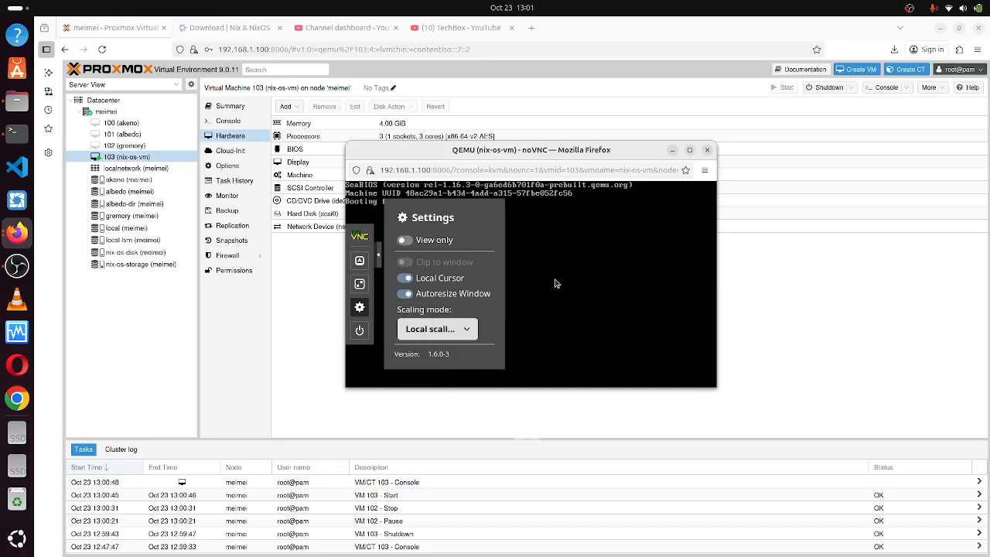
pyautogui.click(377, 254)
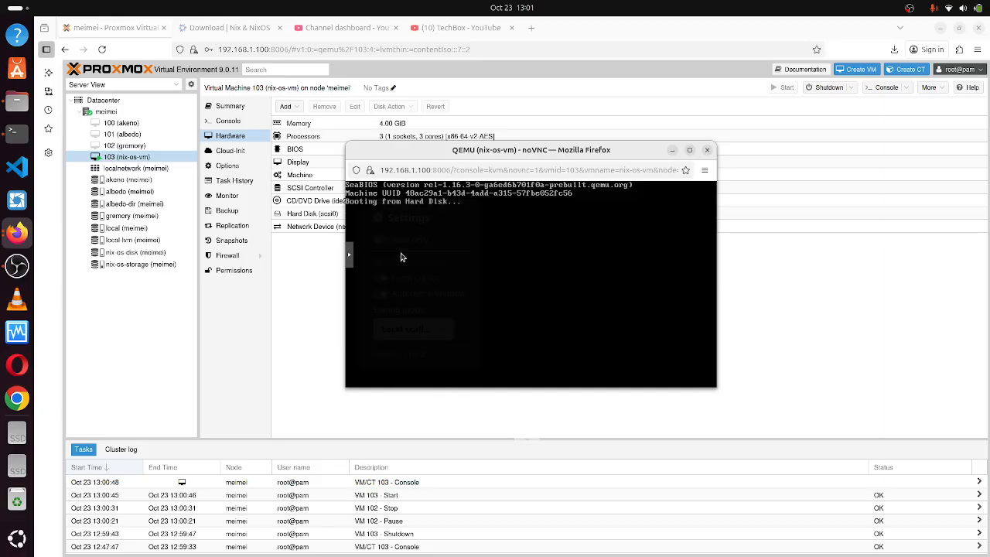
# Maximize and restore the console window, drag it into position, then maximize and restore again.
pyautogui.click(686, 151)
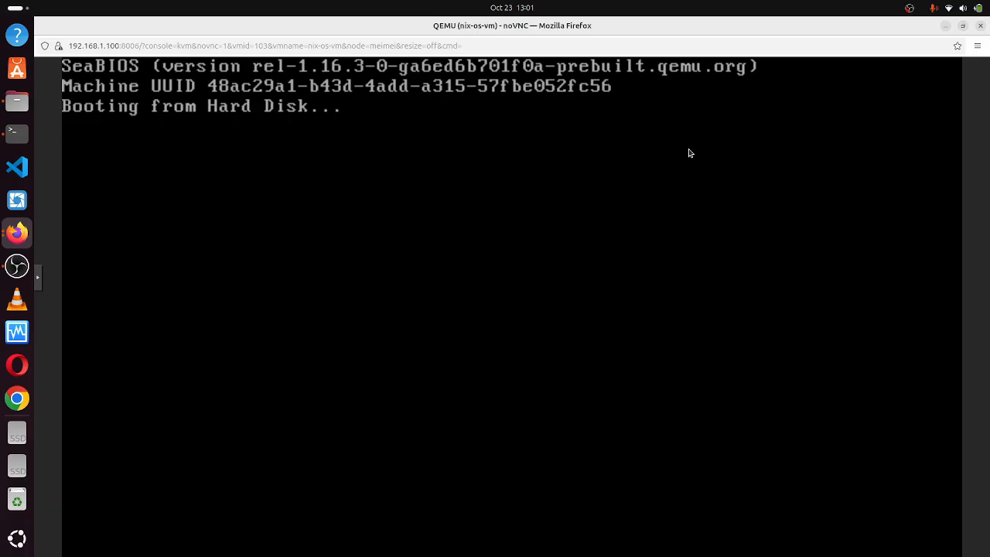
pyautogui.click(963, 27)
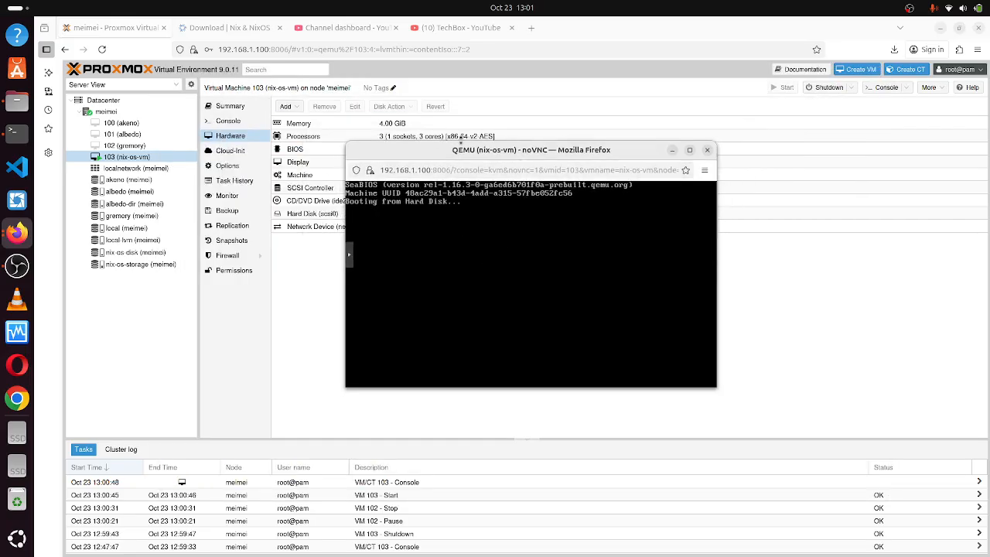
pyautogui.moveTo(420, 158); pyautogui.dragTo(508, 252)
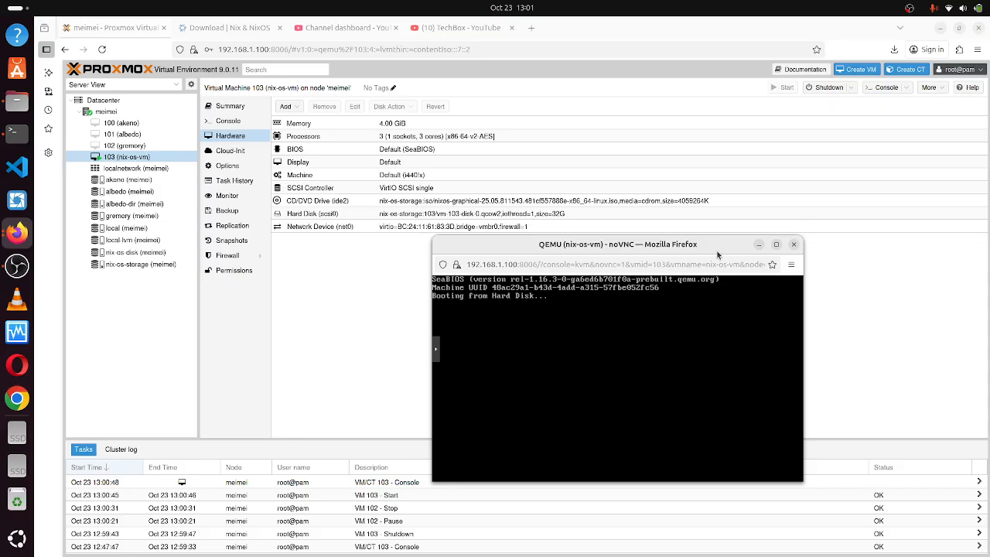
pyautogui.moveTo(713, 249); pyautogui.dragTo(646, 156)
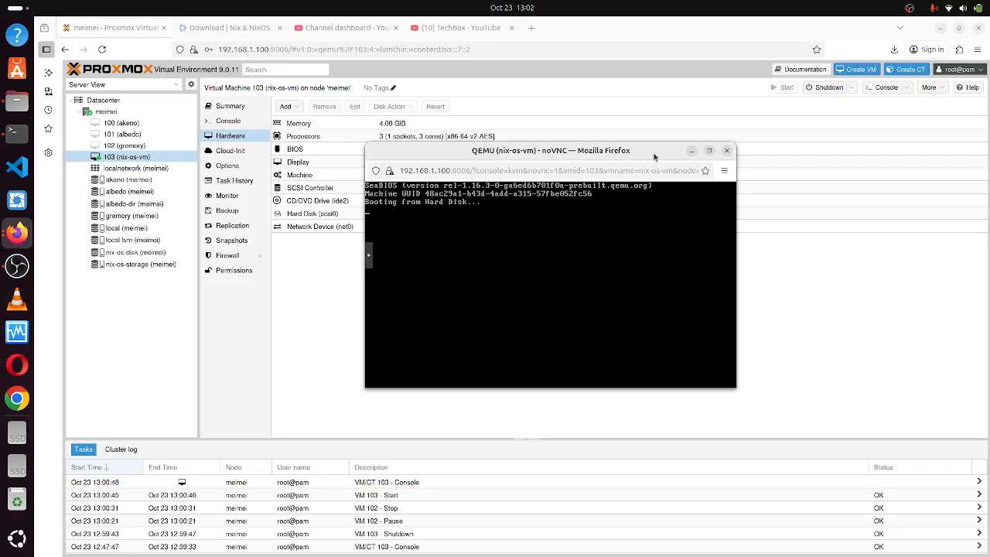
pyautogui.moveTo(654, 157); pyautogui.dragTo(681, 131)
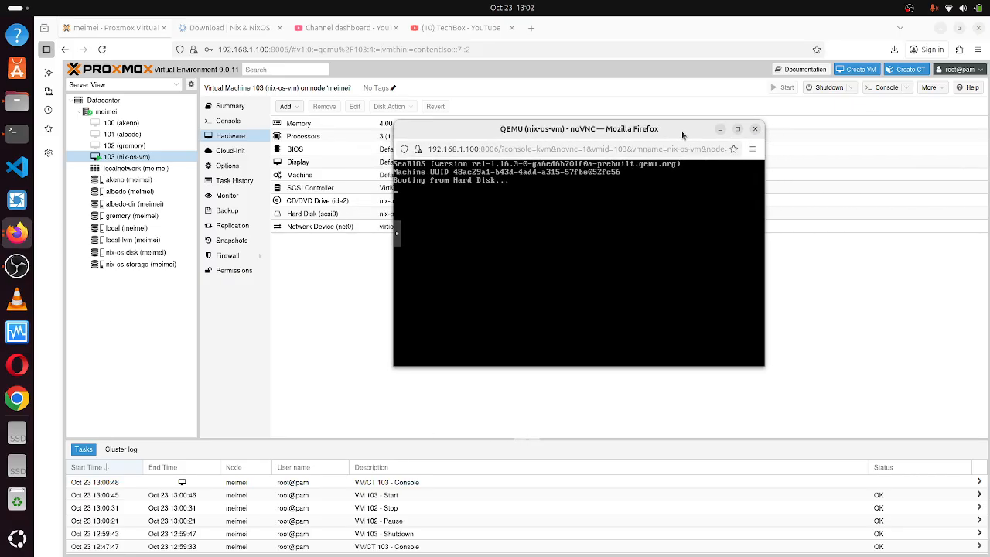
pyautogui.click(739, 129)
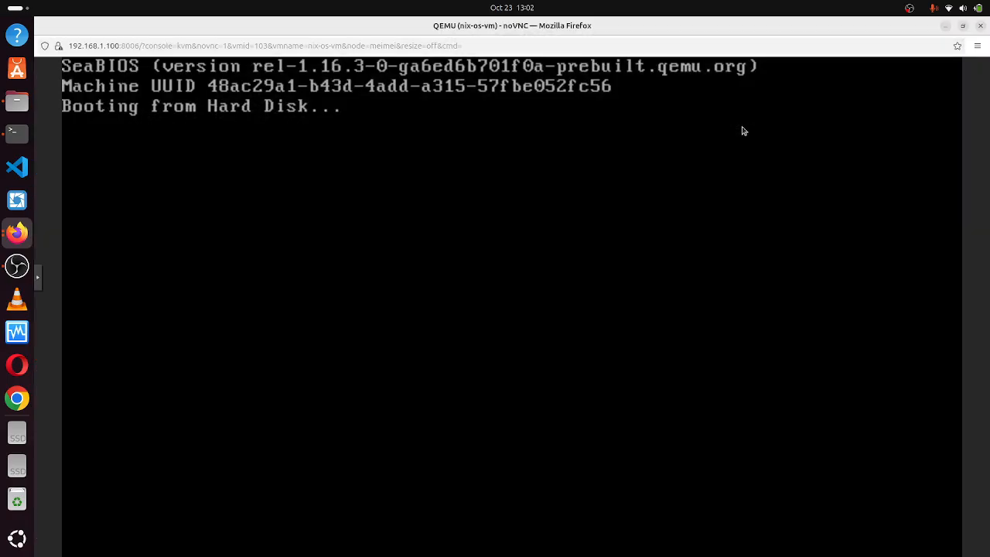
pyautogui.click(963, 28)
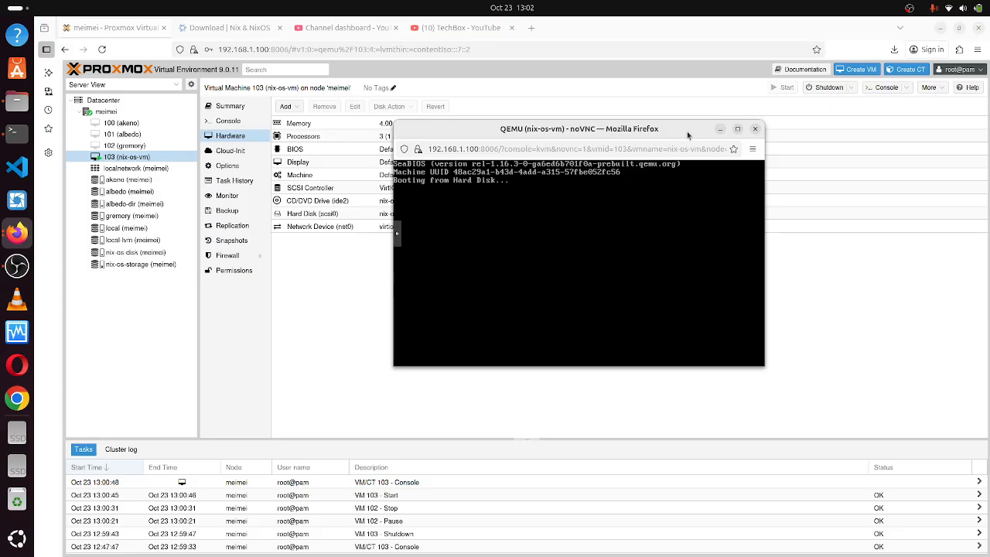
# Close the VM 103 console and issue a confirmed shutdown of VM 103.
pyautogui.click(756, 130)
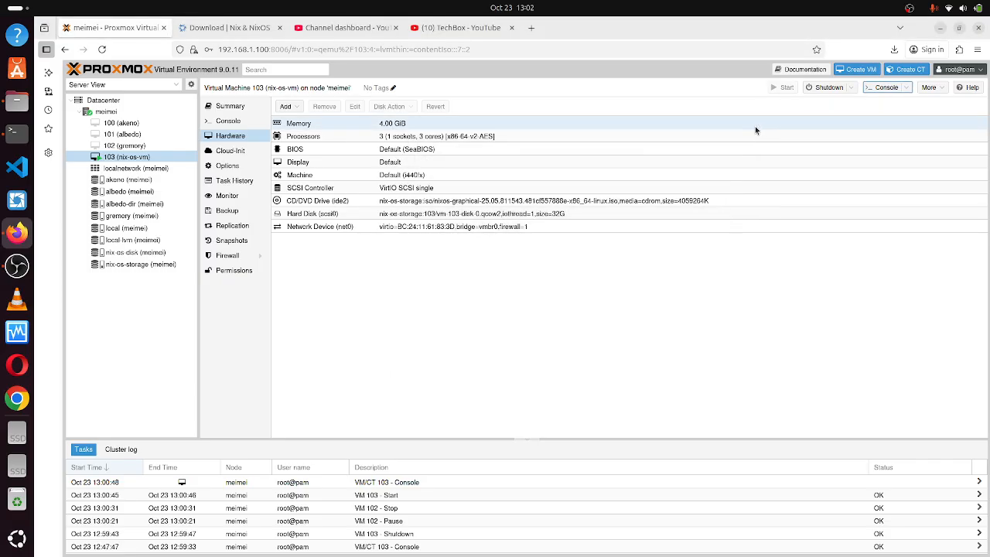
pyautogui.click(828, 87)
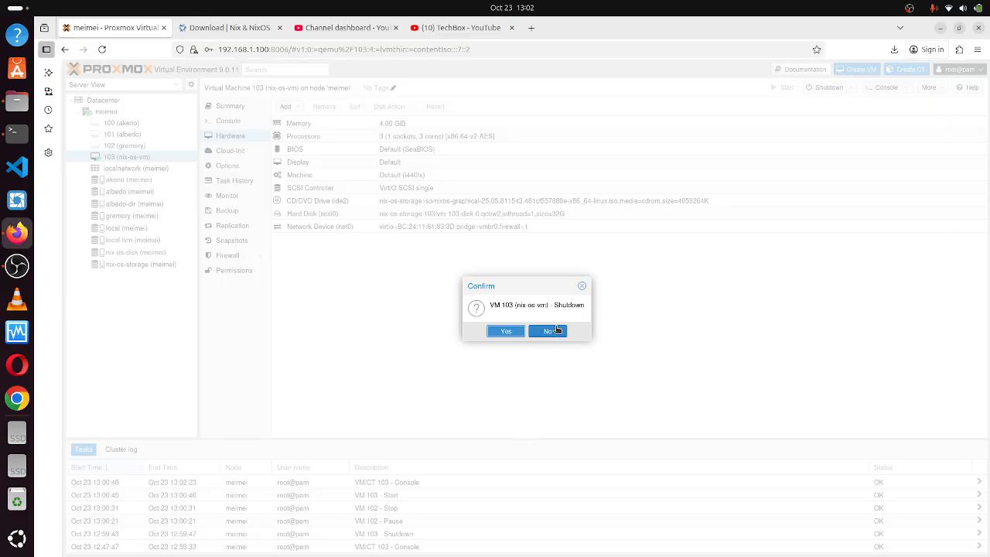
pyautogui.click(507, 331)
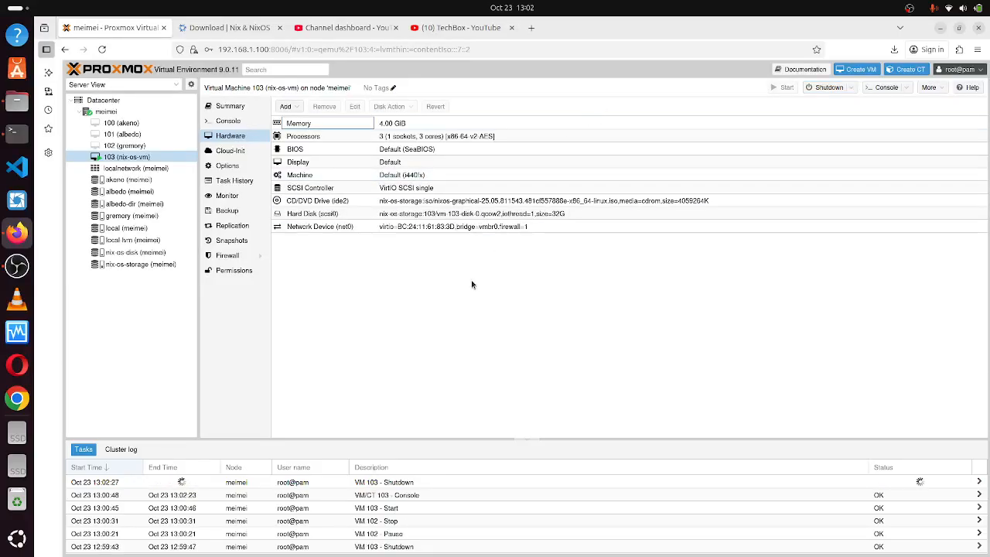
# Look through VM 103's context menu and More menu without choosing an action.
pyautogui.rightClick(154, 159)
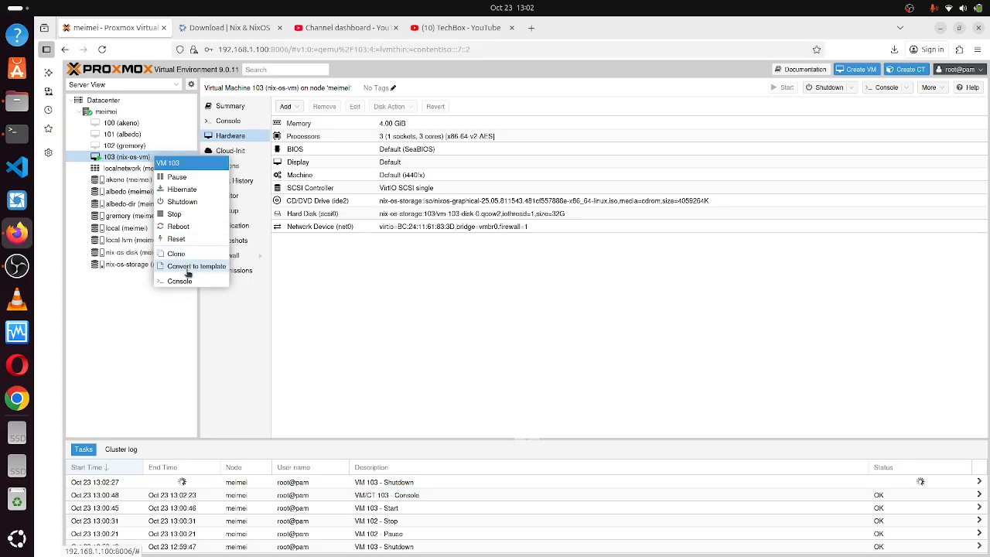
pyautogui.click(366, 269)
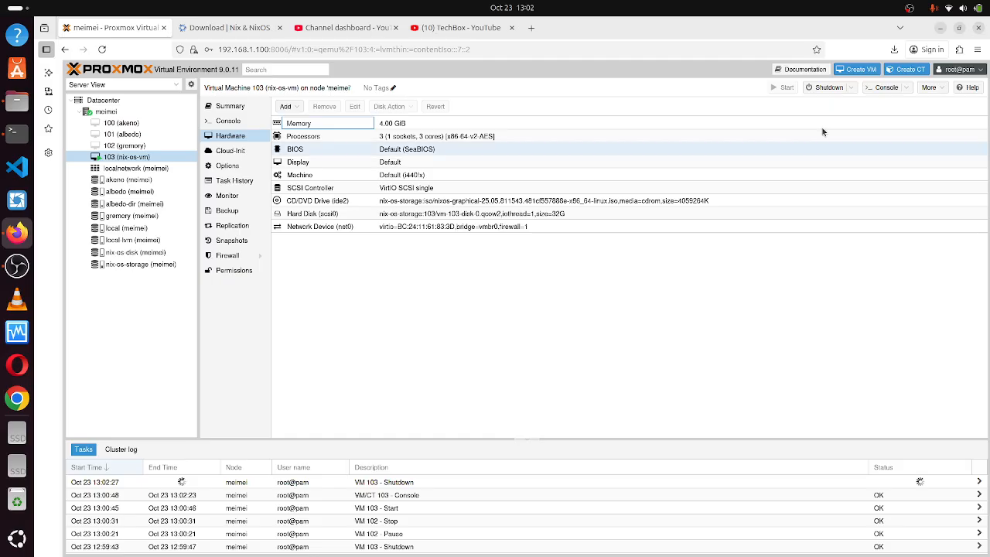
pyautogui.click(937, 90)
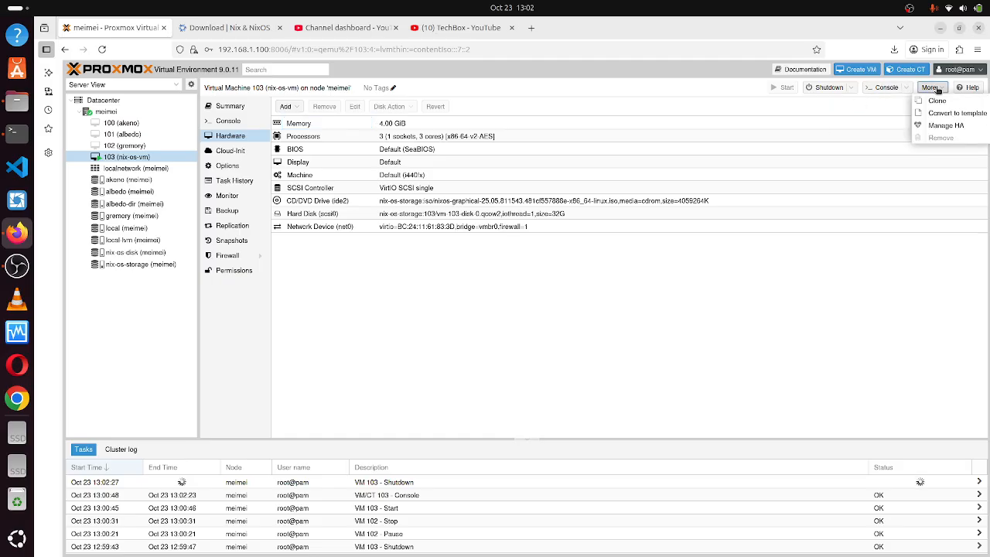
pyautogui.click(796, 281)
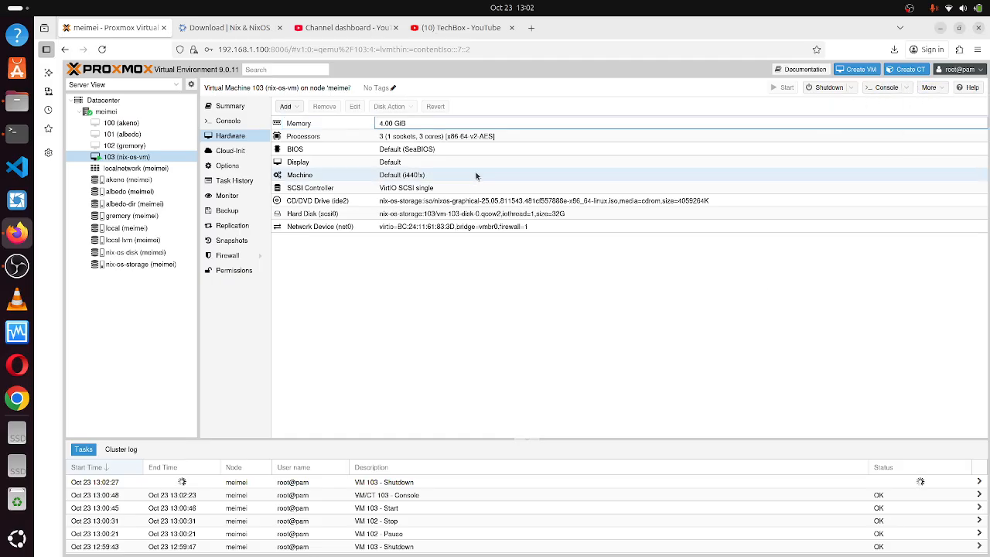
# Force-stop VM 103 with Stop, overruling its pending shutdown task.
pyautogui.click(133, 146)
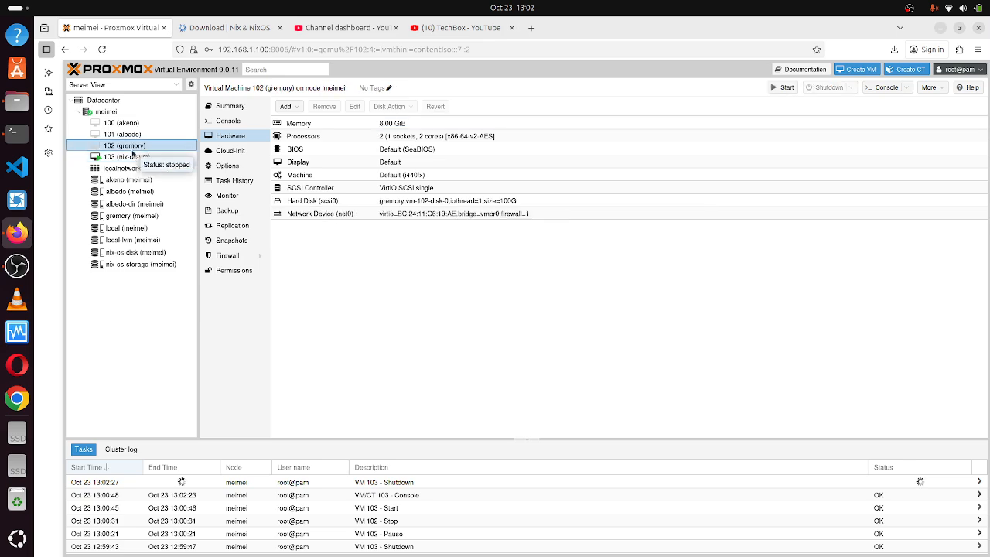
pyautogui.click(131, 158)
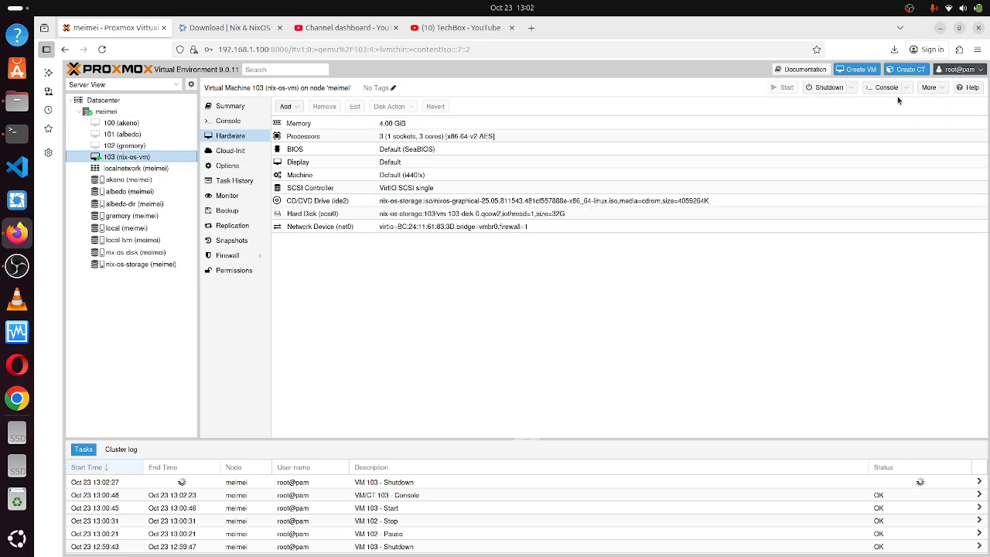
pyautogui.click(851, 88)
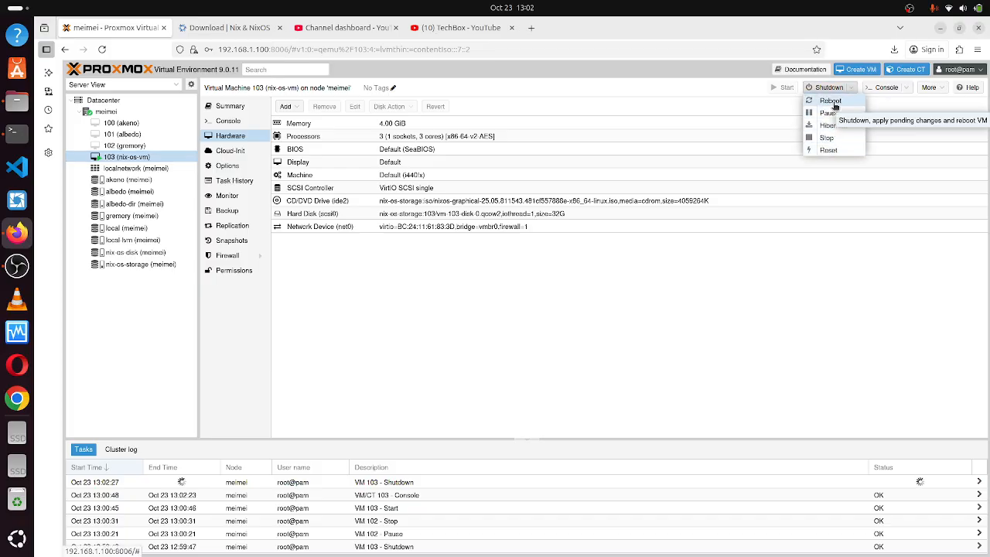
pyautogui.click(827, 138)
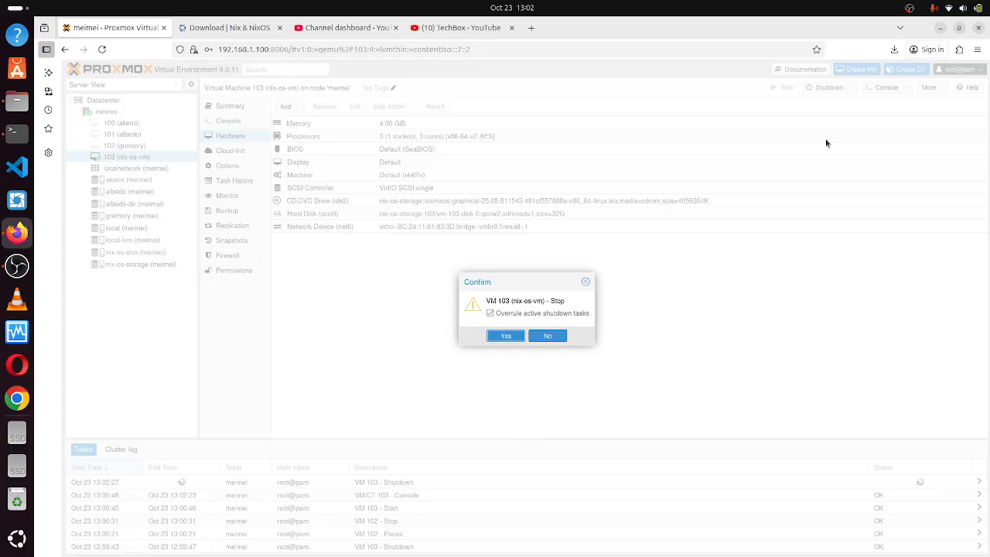
pyautogui.click(515, 338)
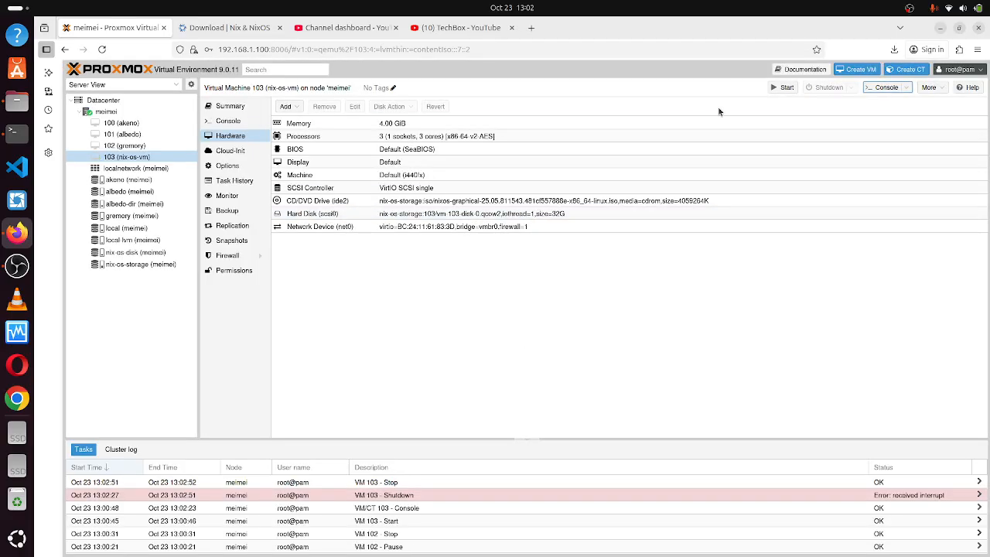
pyautogui.click(929, 88)
# Remove VM 103, purging job entries and unreferenced disks, confirming with ID 103.
pyautogui.click(940, 137)
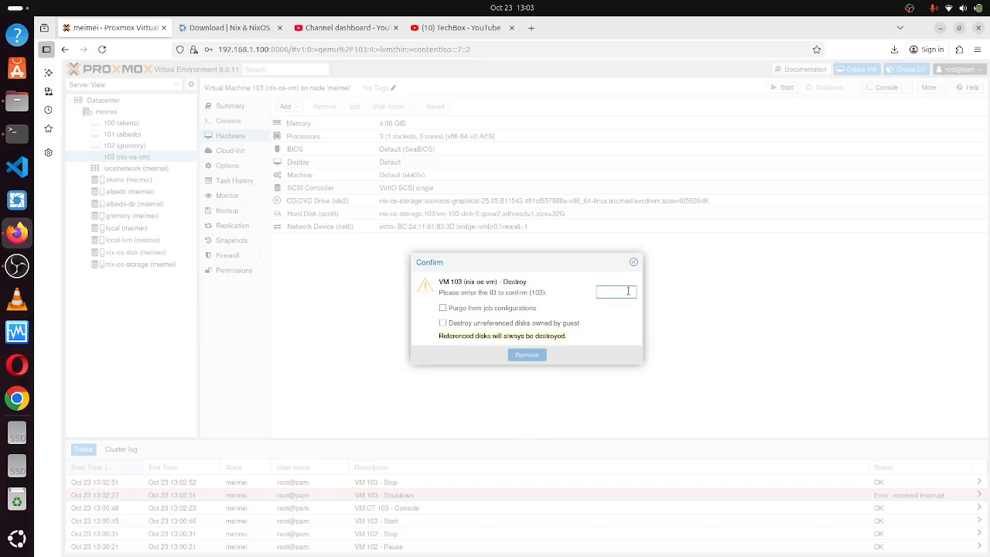
pyautogui.click(443, 307)
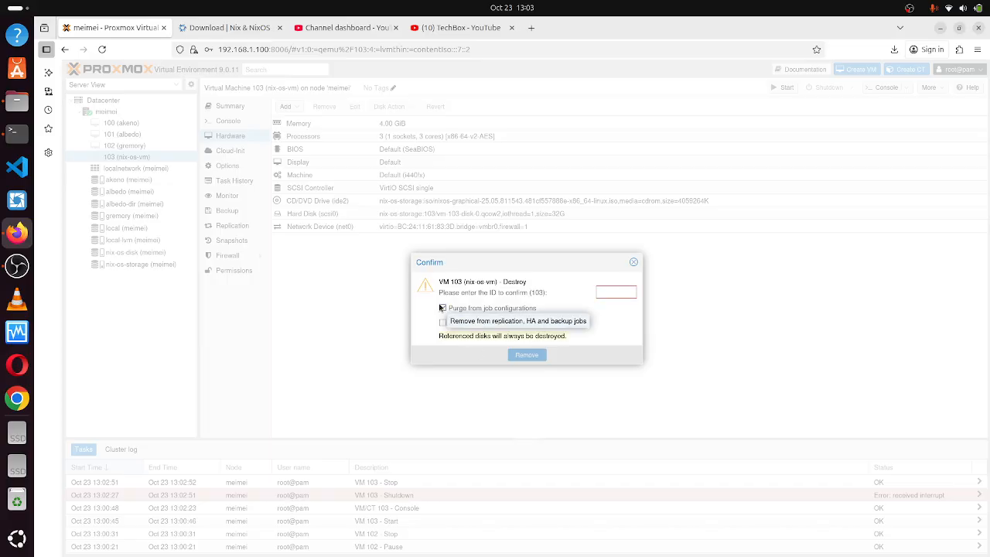
pyautogui.click(443, 323)
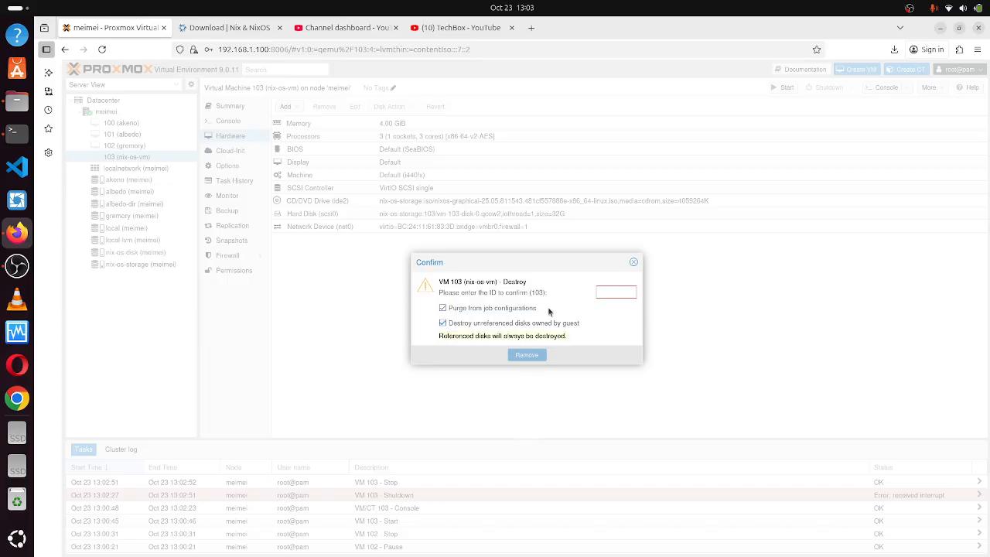
pyautogui.click(609, 294)
pyautogui.write('103')
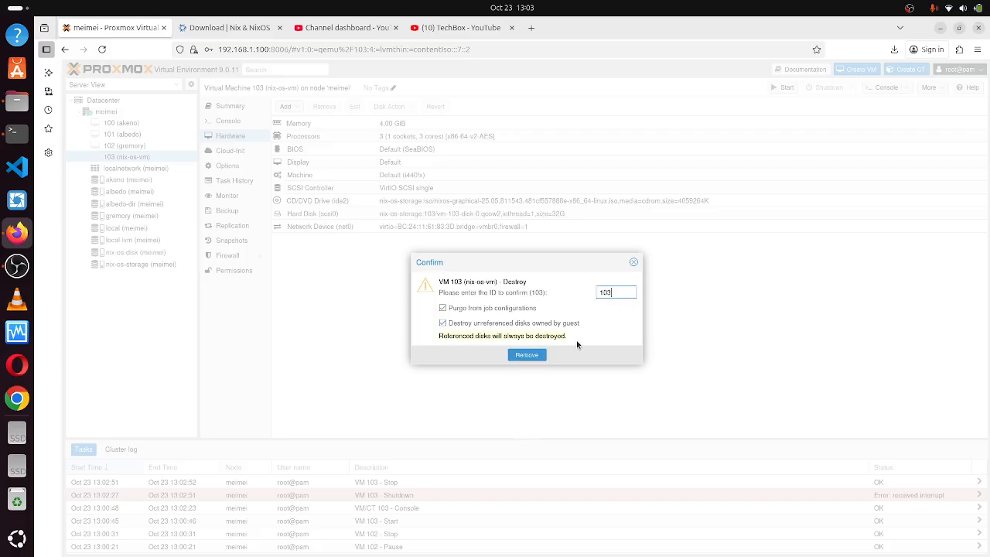
pyautogui.click(528, 355)
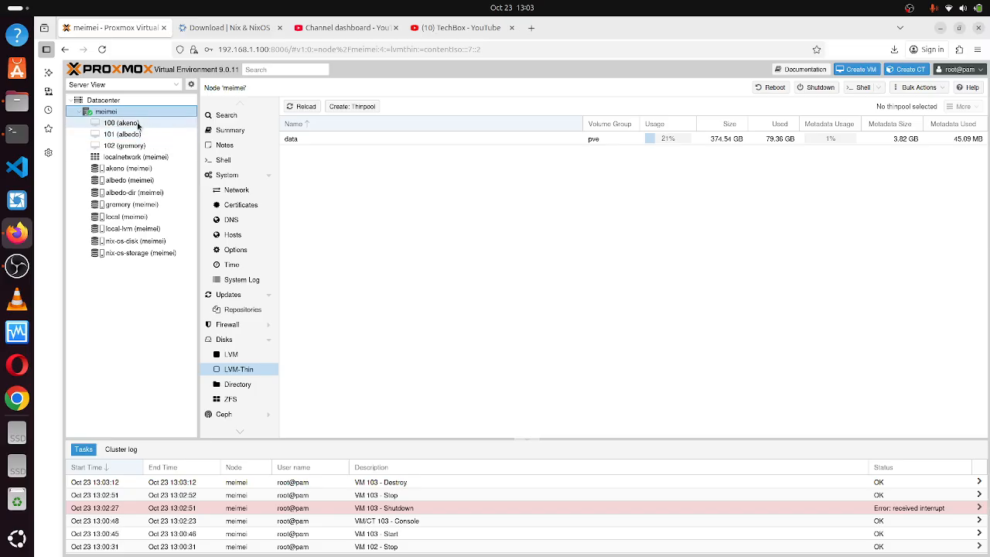
pyautogui.click(856, 69)
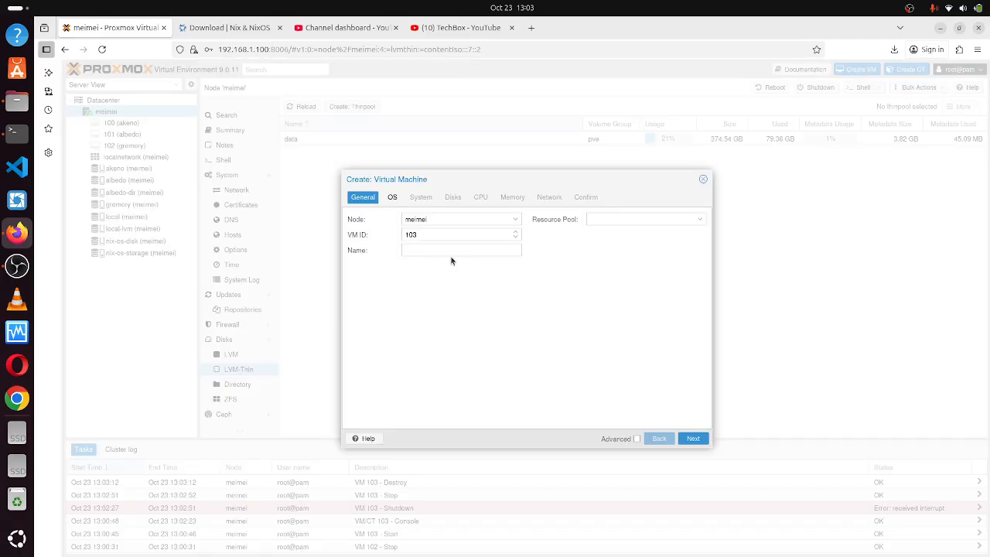
# Name the new VM nix-os-vm on node meimei.
pyautogui.click(484, 221)
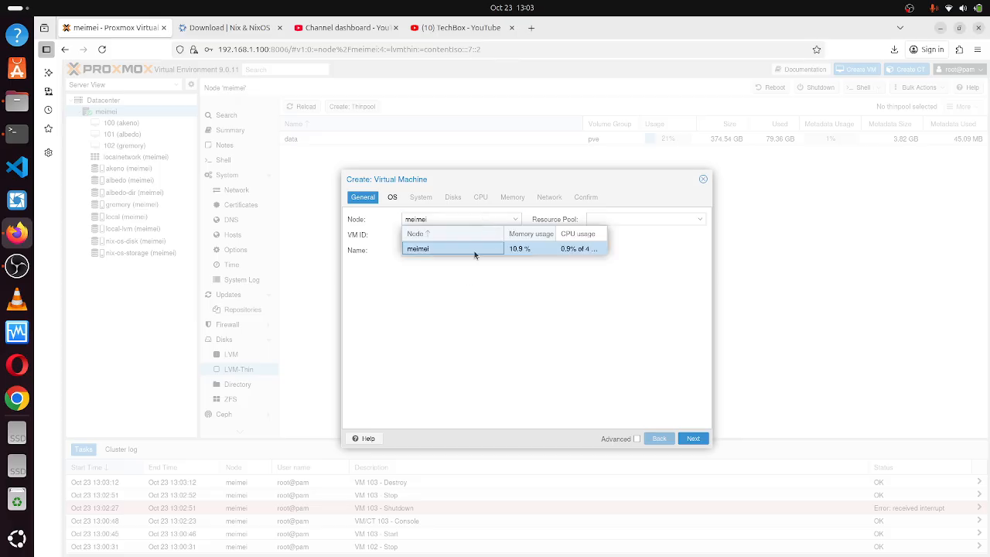
pyautogui.click(475, 249)
pyautogui.click(444, 250)
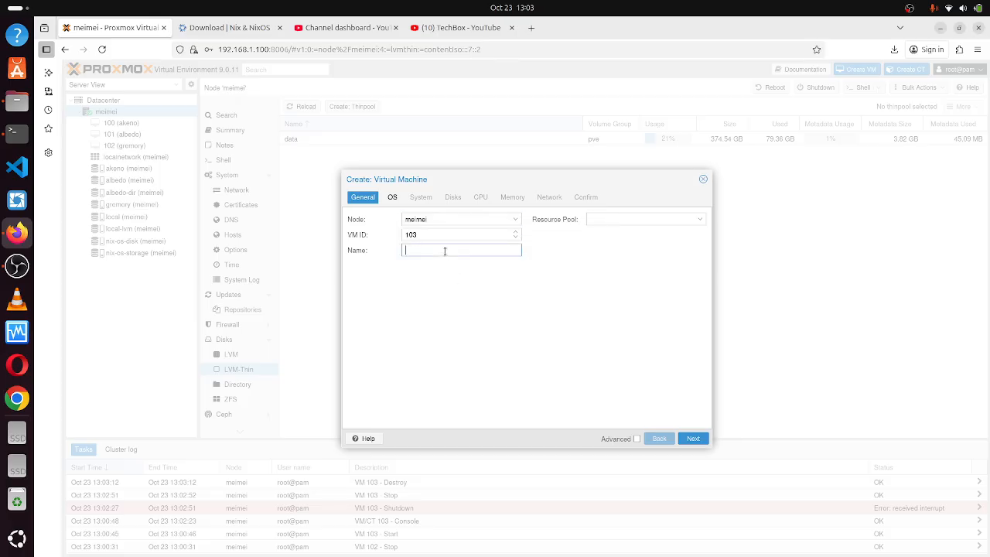
pyautogui.write('nix-os-vm')
pyautogui.click(693, 439)
# Select the NixOS installer ISO from nix-os-storage as boot media.
pyautogui.click(506, 235)
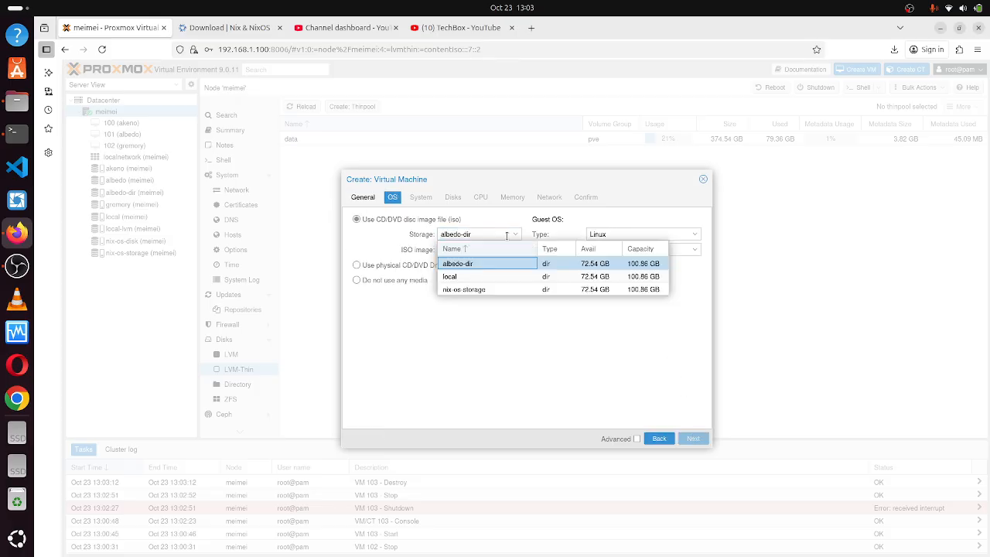
pyautogui.click(475, 289)
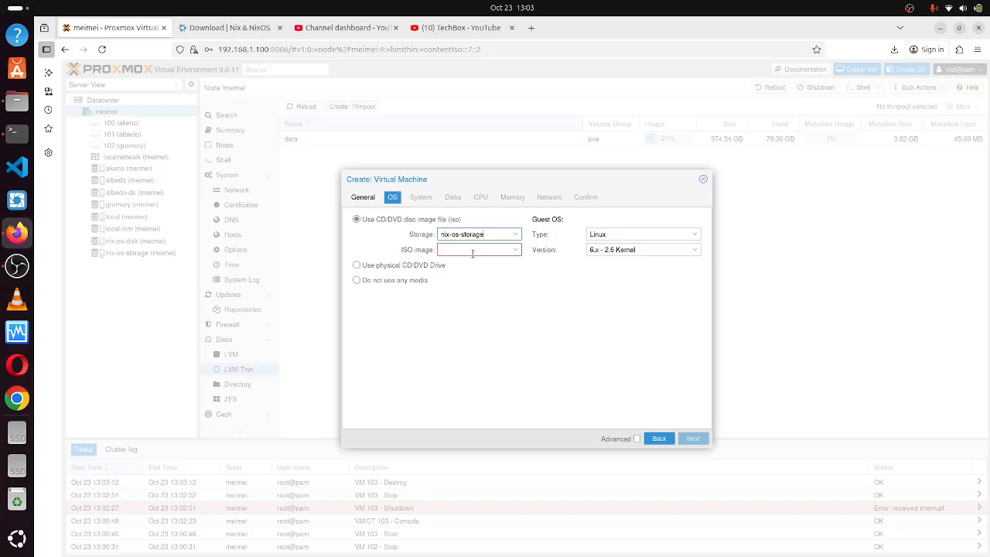
pyautogui.click(467, 280)
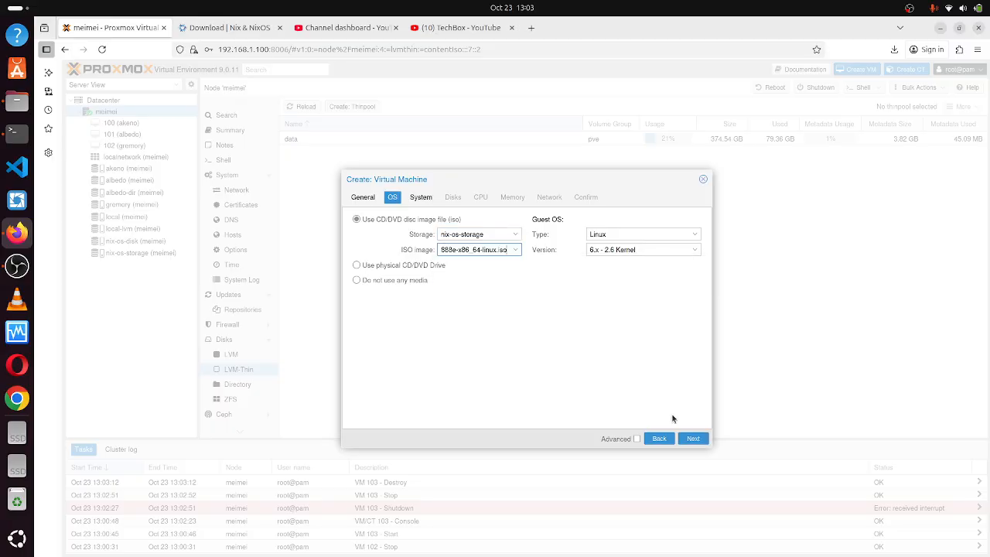
pyautogui.click(693, 440)
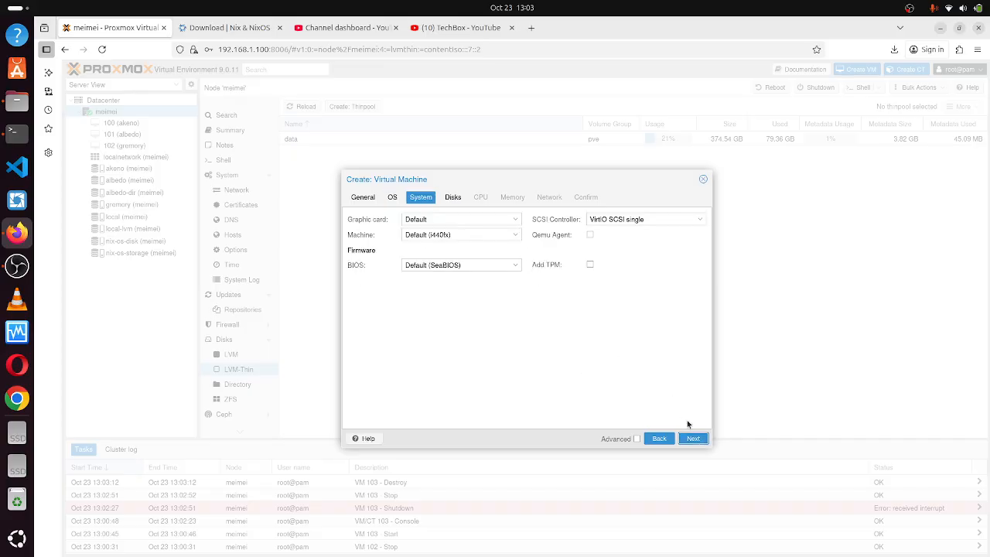
# Place the VM's 32 GiB disk on the nix-os-disk storage.
pyautogui.click(693, 439)
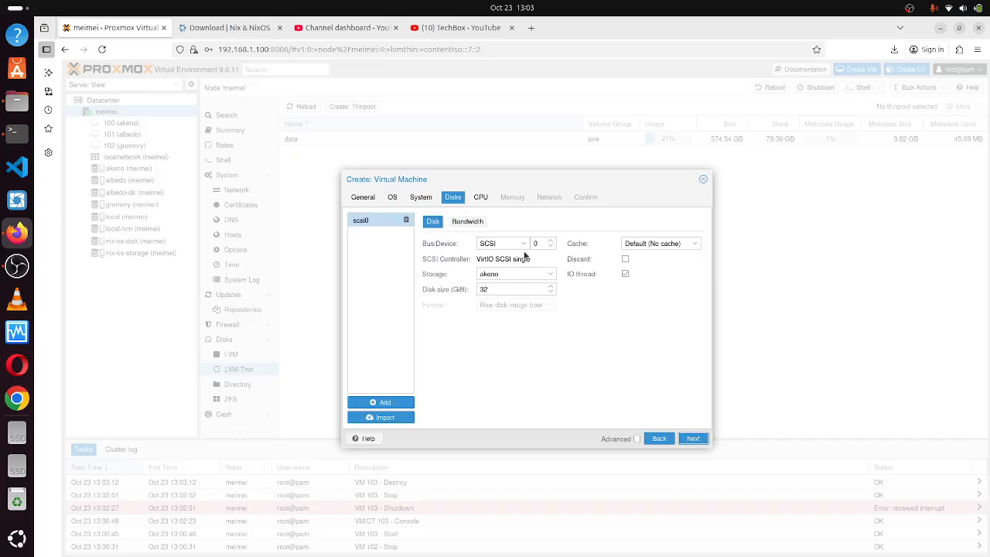
pyautogui.click(528, 276)
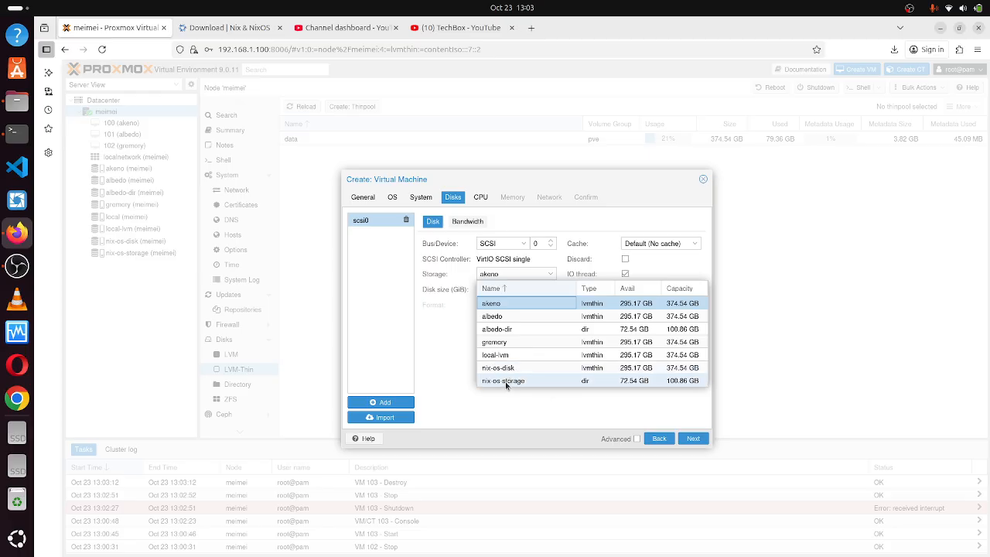
pyautogui.click(547, 368)
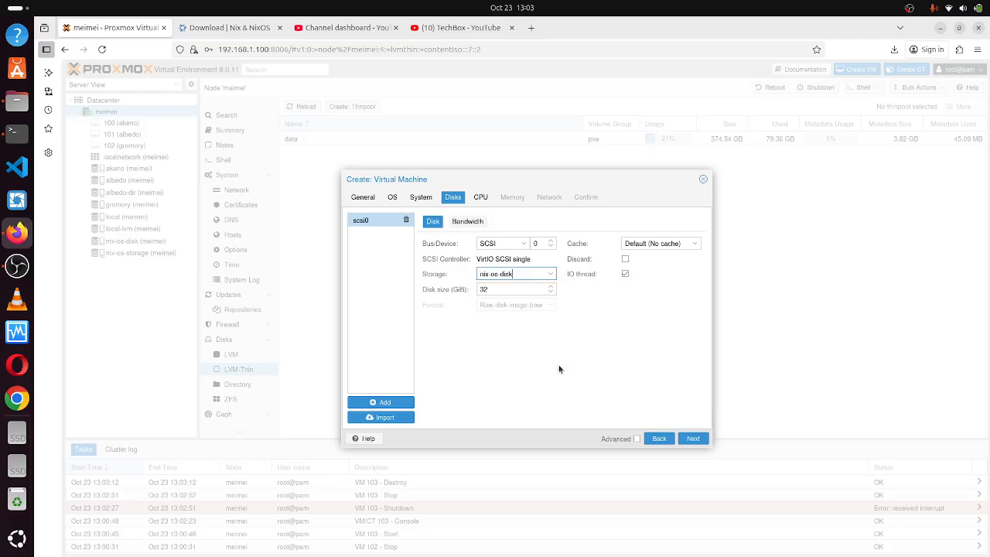
pyautogui.click(697, 439)
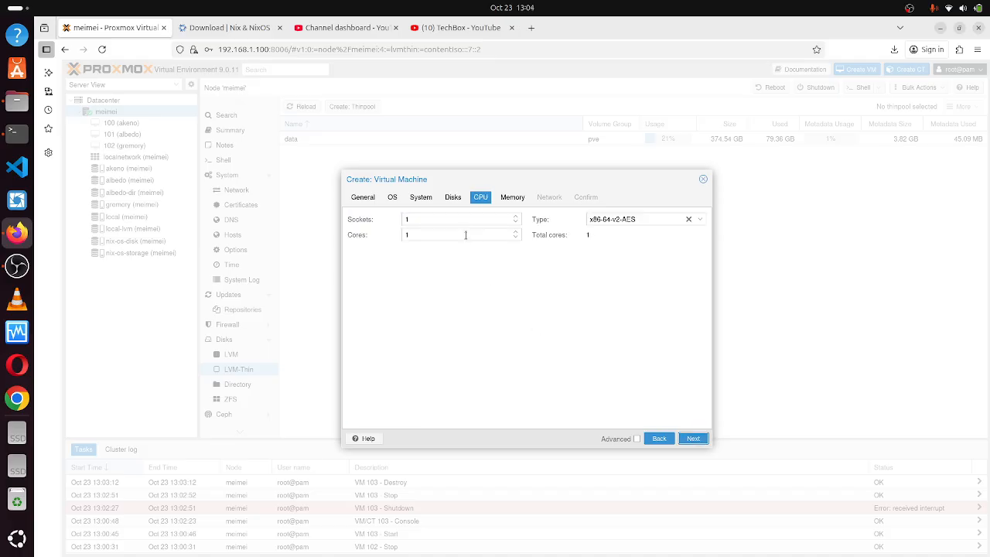
# Give the VM 3 CPU cores and 4096 MiB memory, then finish the wizard.
pyautogui.click(466, 235)
pyautogui.press('BackSpace')
pyautogui.write('3')
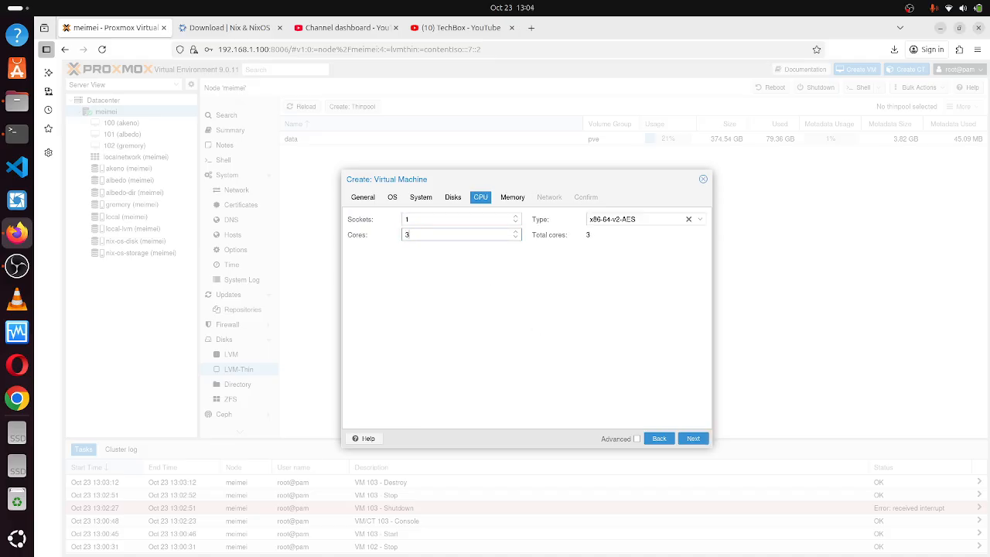
pyautogui.click(693, 439)
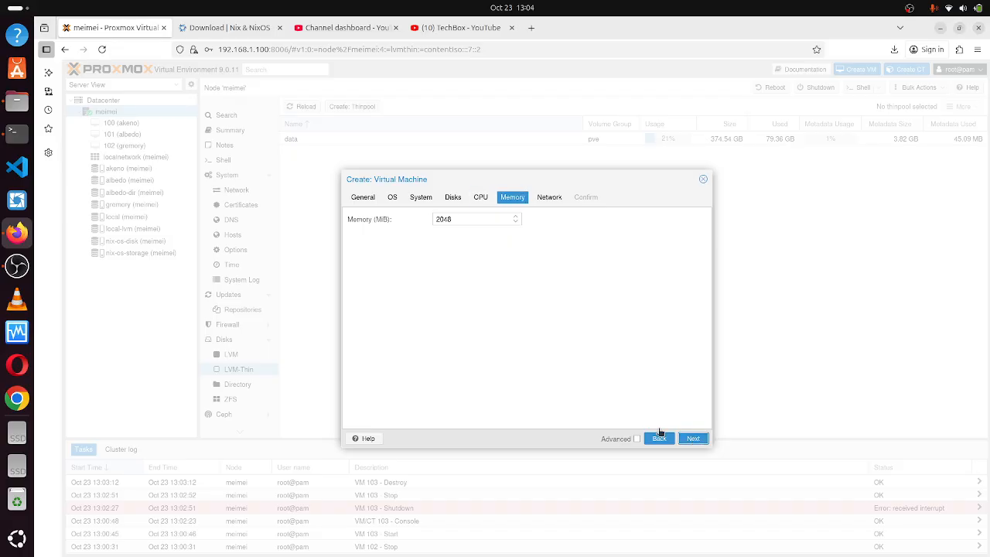
pyautogui.click(452, 220)
pyautogui.press('BackSpace')
pyautogui.press('BackSpace')
pyautogui.press('BackSpace')
pyautogui.press('BackSpace')
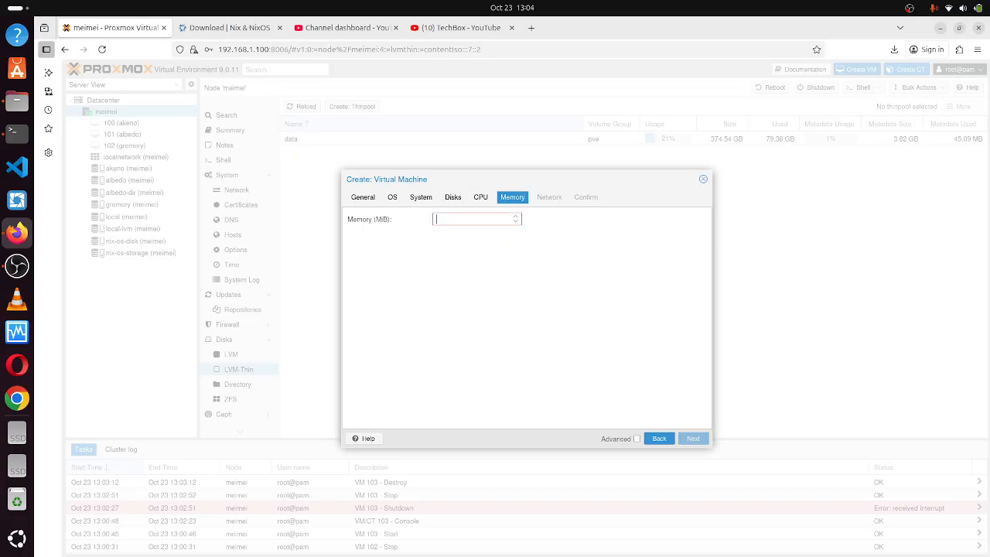
pyautogui.write('4096')
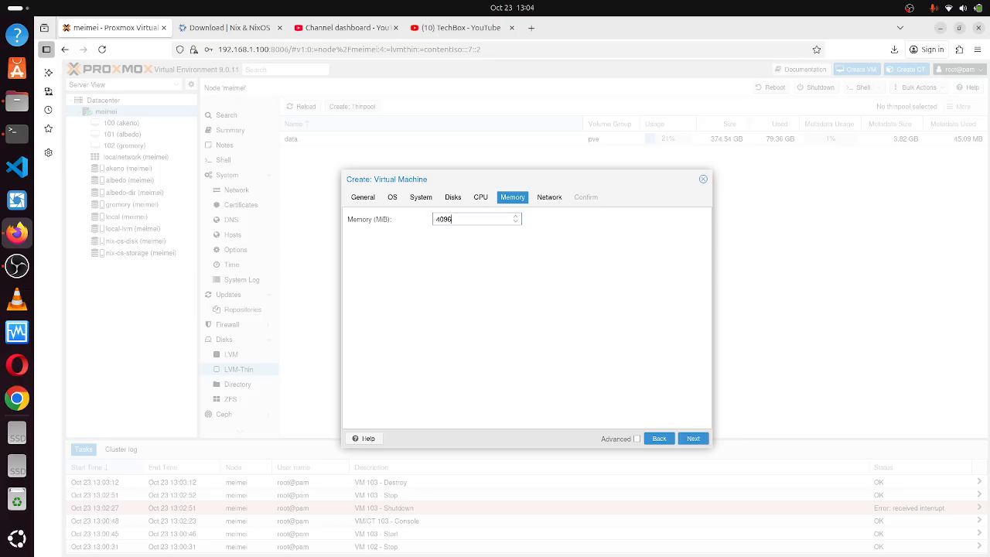
pyautogui.click(696, 440)
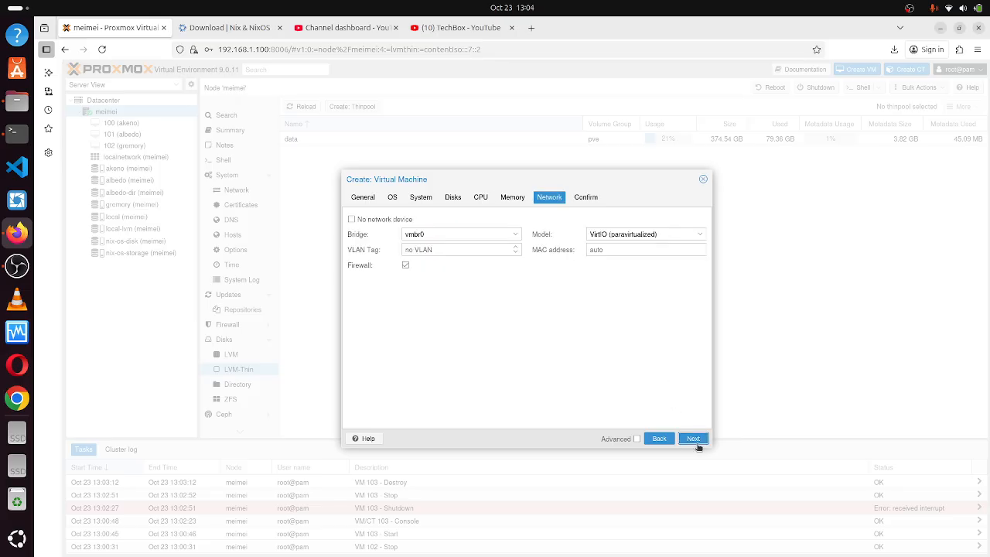
pyautogui.click(696, 440)
pyautogui.click(693, 440)
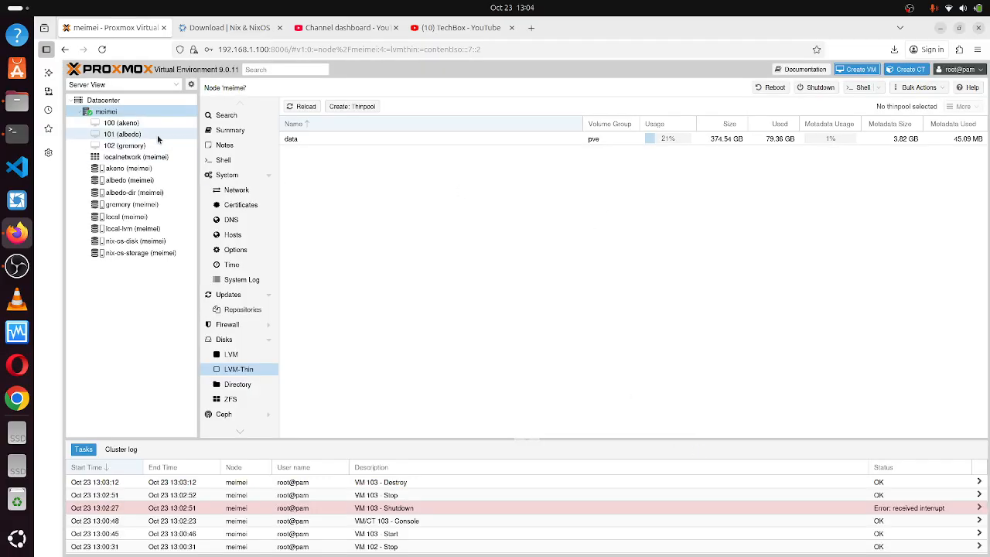
# Start the new VM 103 (nix-os-vm) from its noVNC console and enlarge the window.
pyautogui.click(133, 158)
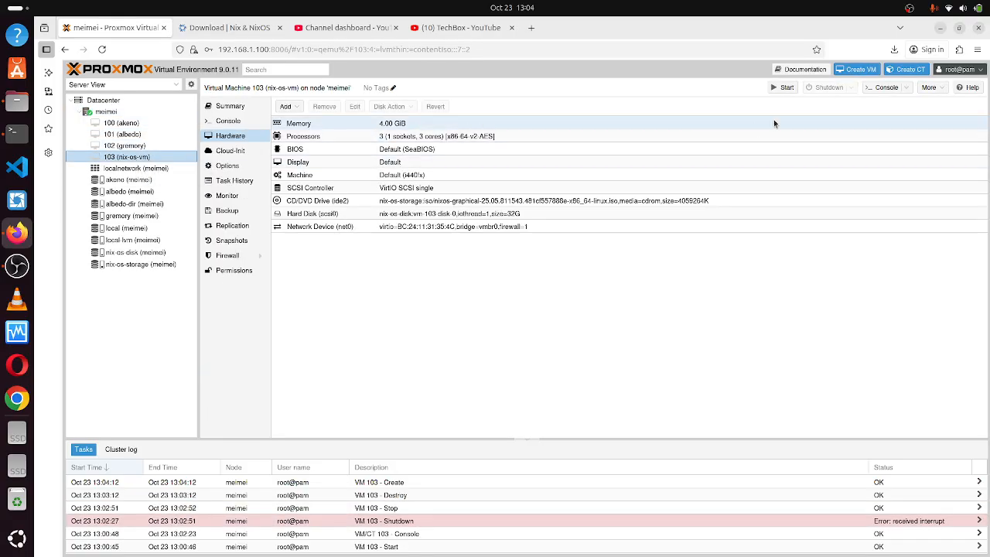
pyautogui.click(887, 87)
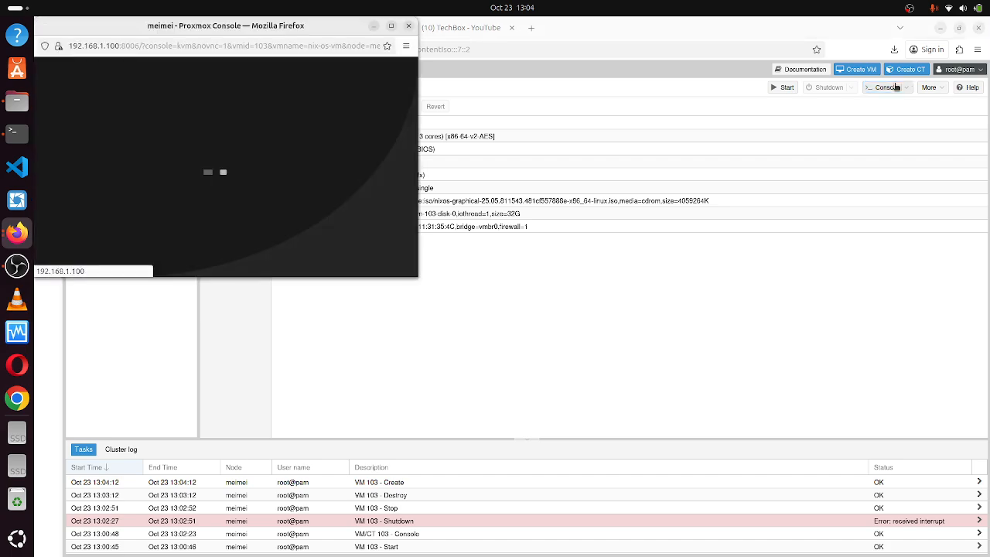
pyautogui.moveTo(325, 31); pyautogui.dragTo(722, 136)
pyautogui.click(609, 286)
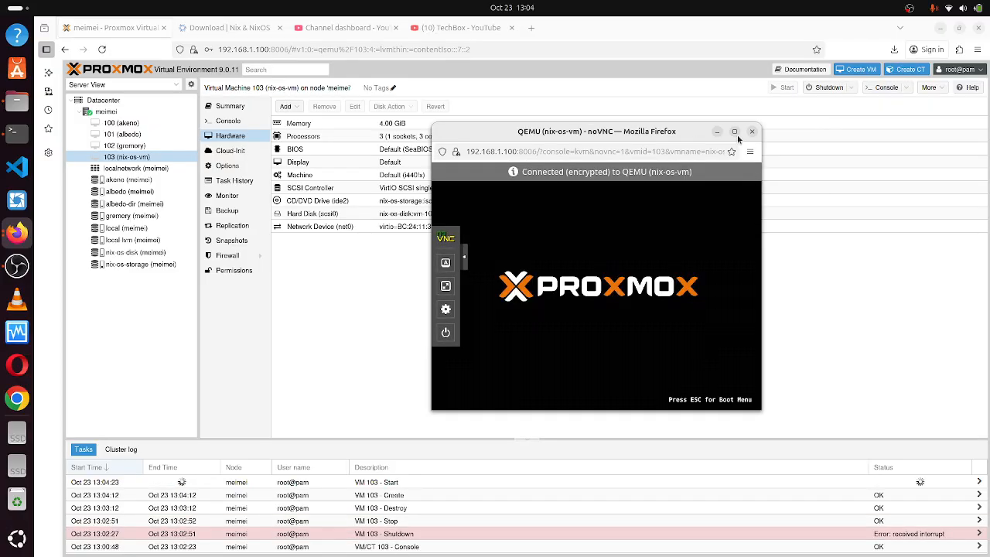
pyautogui.click(736, 132)
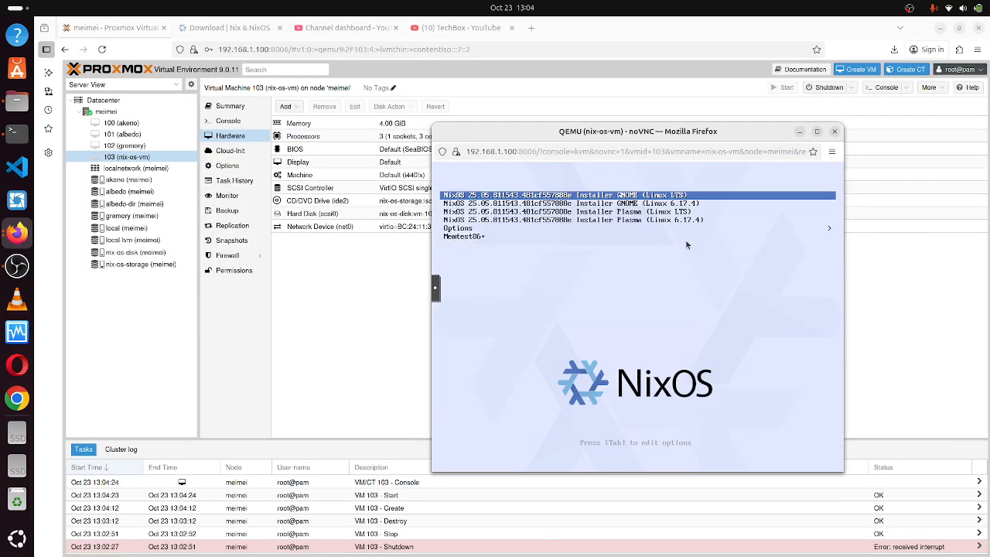
# Boot the GNOME (Linux LTS) installer entry from the boot menu.
pyautogui.press('Down')
pyautogui.press('Up')
pyautogui.press('Down')
pyautogui.press('Down')
pyautogui.press('Down')
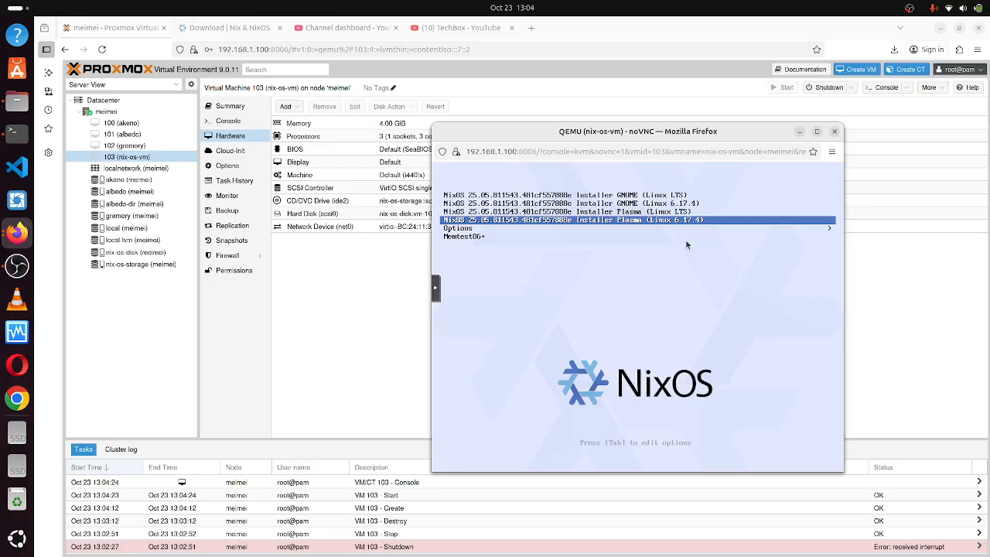
pyautogui.press('Up')
pyautogui.press('Up')
pyautogui.press('Up')
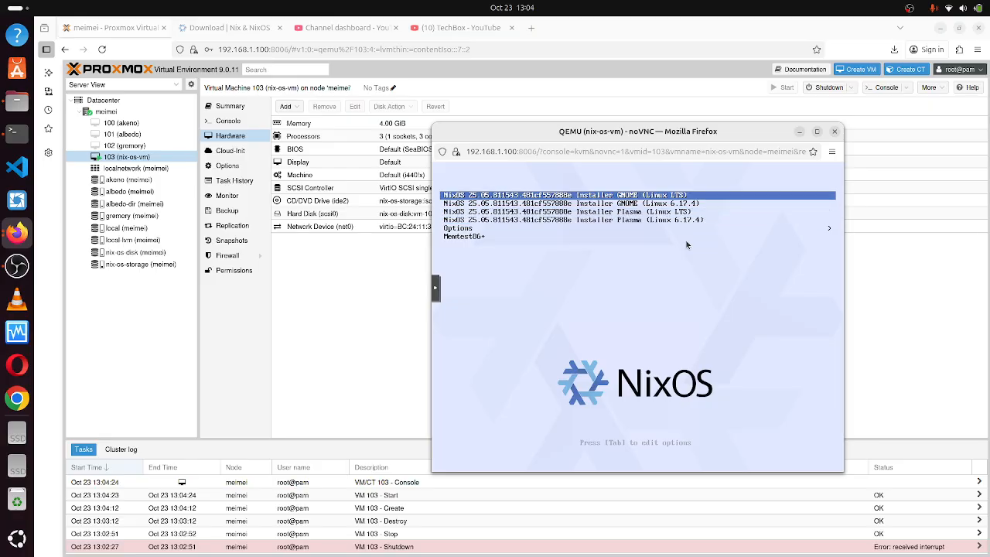
pyautogui.press('Return')
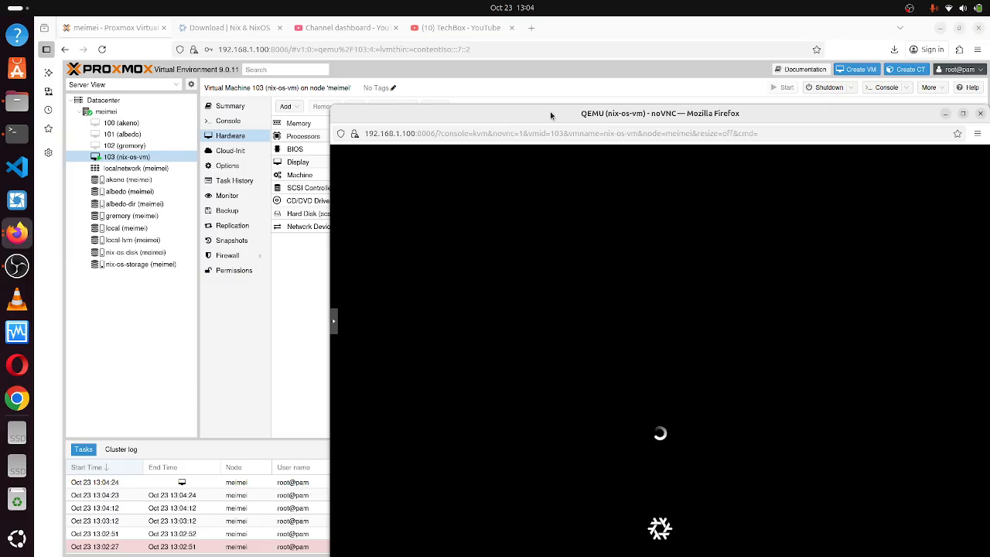
pyautogui.moveTo(553, 116); pyautogui.dragTo(428, 63)
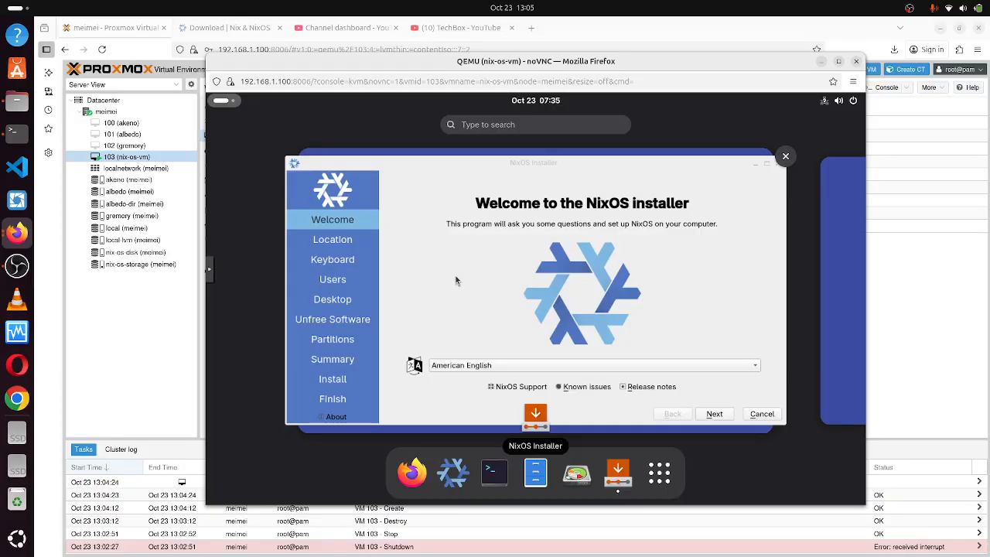
# Keep American English and advance past location and keyboard pages to the Users page.
pyautogui.click(457, 281)
pyautogui.press('space')
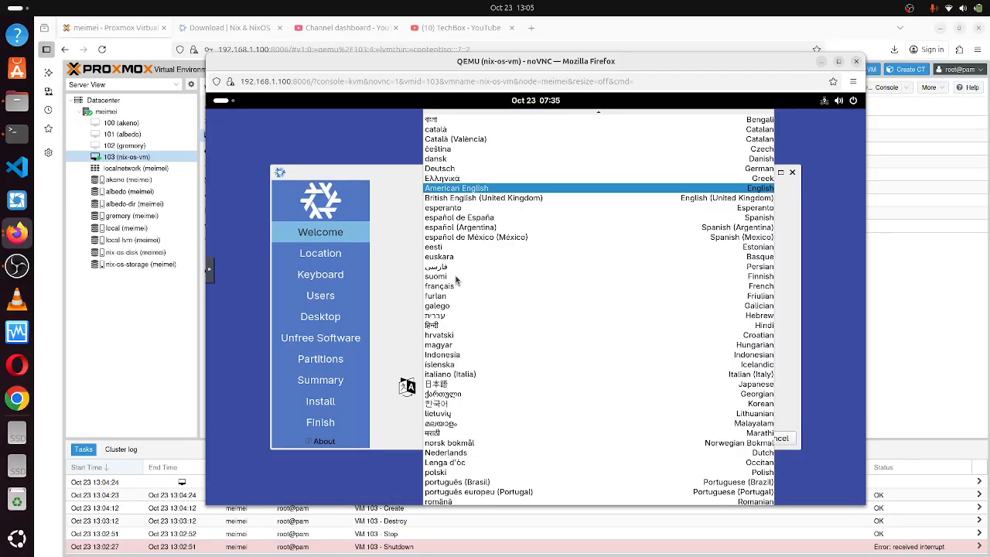
pyautogui.press('Escape')
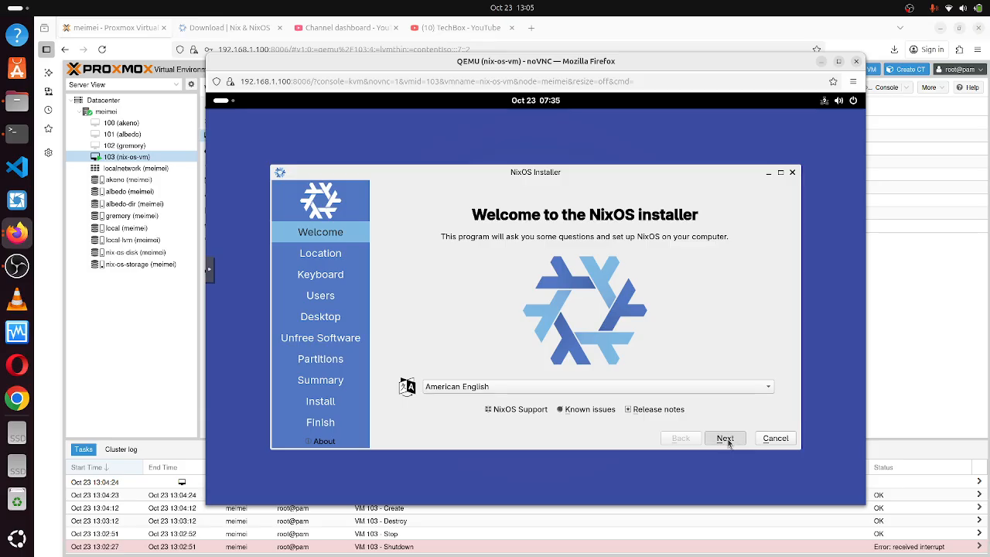
pyautogui.click(726, 439)
pyautogui.click(725, 438)
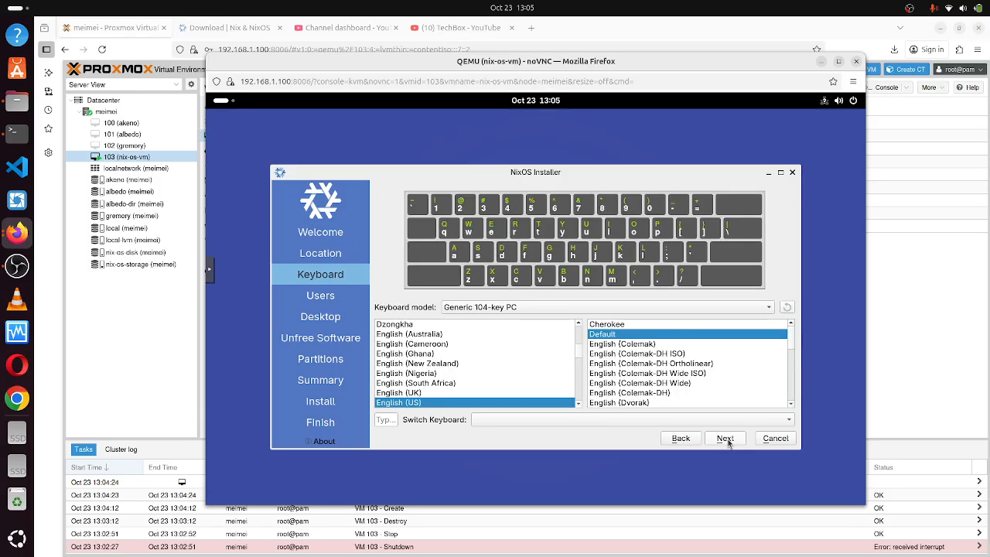
pyautogui.click(725, 438)
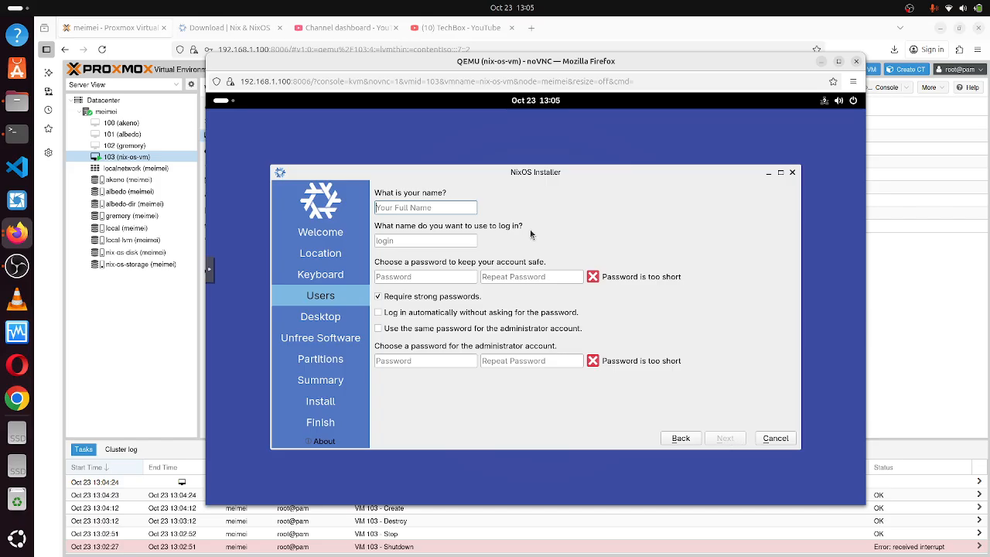
# Enter the user name and matching user and administrator passwords.
pyautogui.write('nixo')
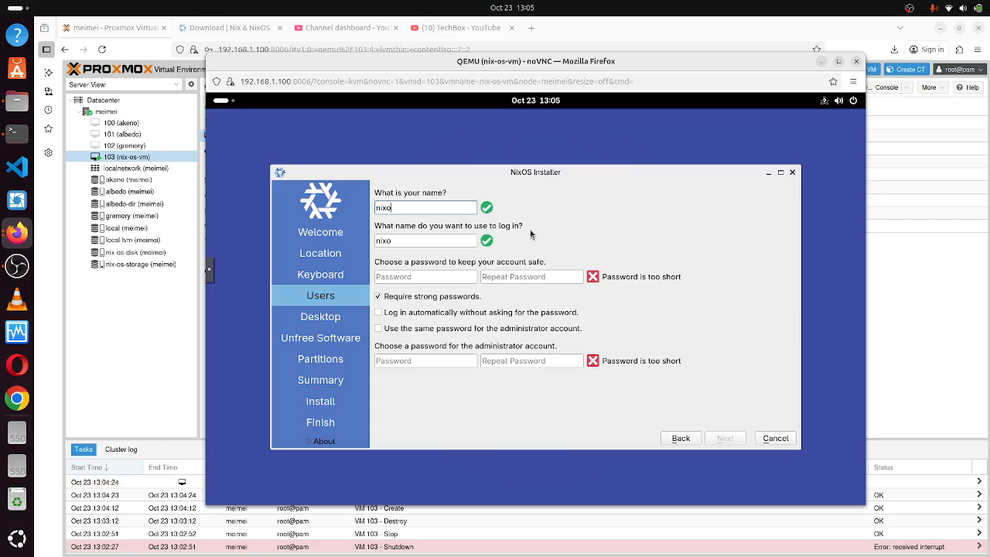
pyautogui.write('s')
pyautogui.click(439, 277)
pyautogui.write('n')
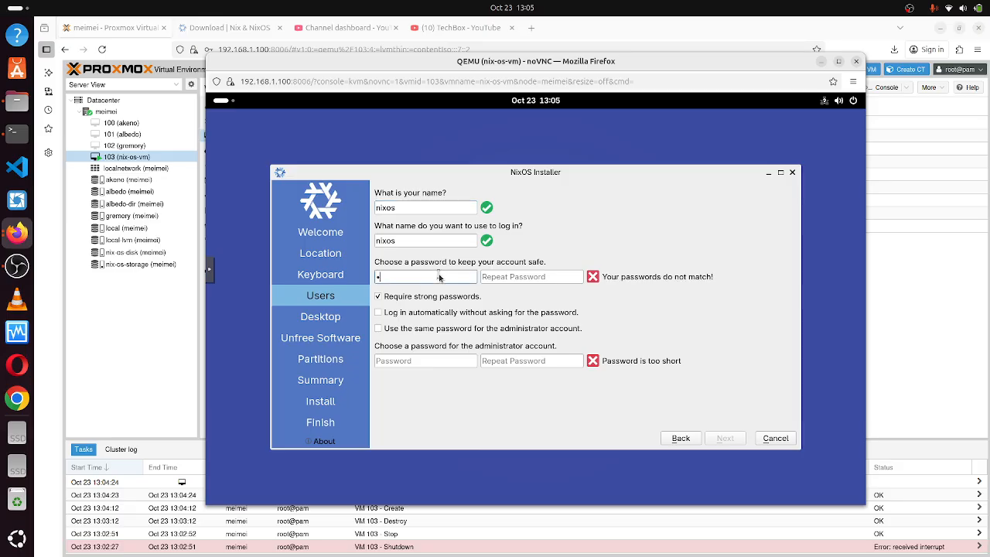
pyautogui.write('•••••')
pyautogui.click(519, 276)
pyautogui.write('n••')
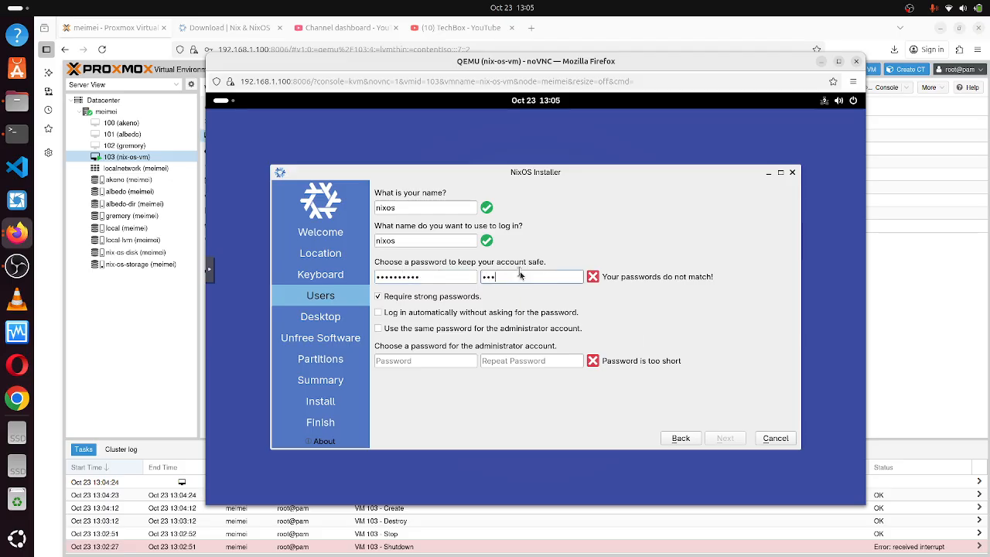
pyautogui.write('•••s')
pyautogui.click(433, 360)
pyautogui.write('n')
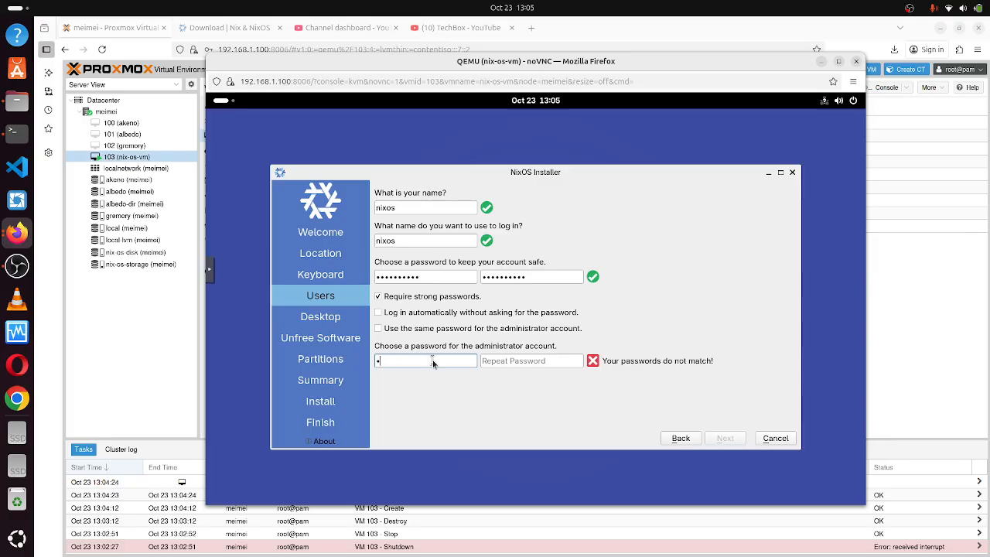
pyautogui.write('ixos•••')
pyautogui.click(498, 364)
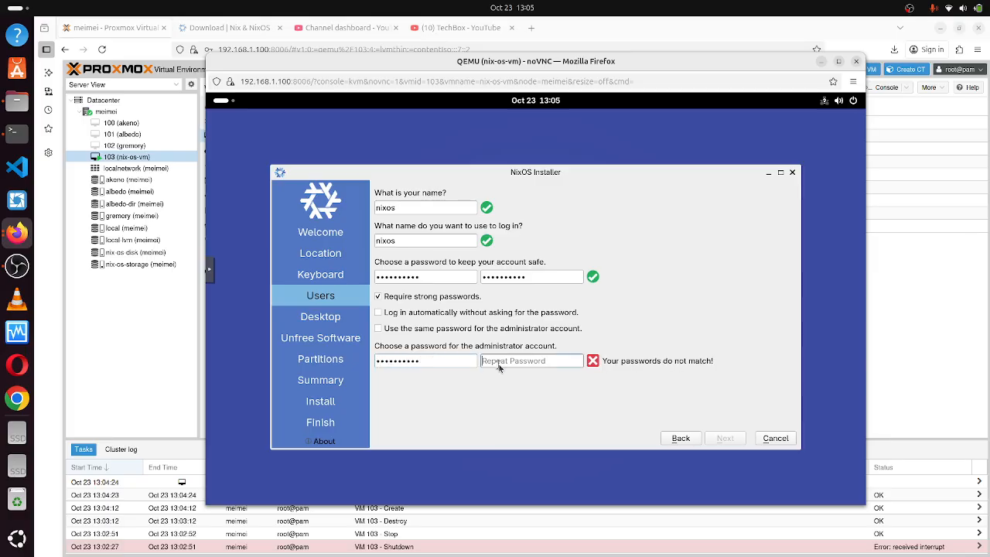
pyautogui.write('nixosnixos')
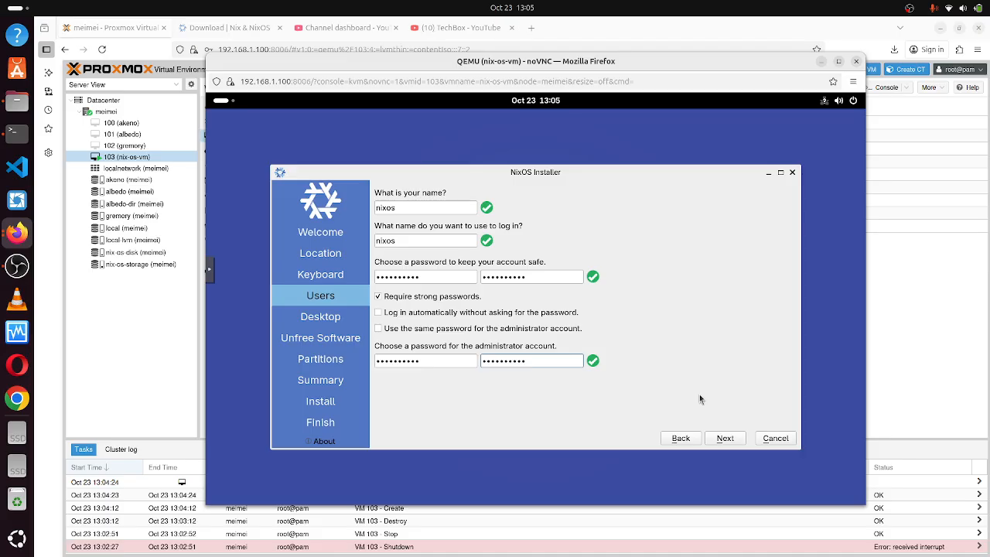
# Choose the Deepin desktop and allow unfree software.
pyautogui.click(726, 439)
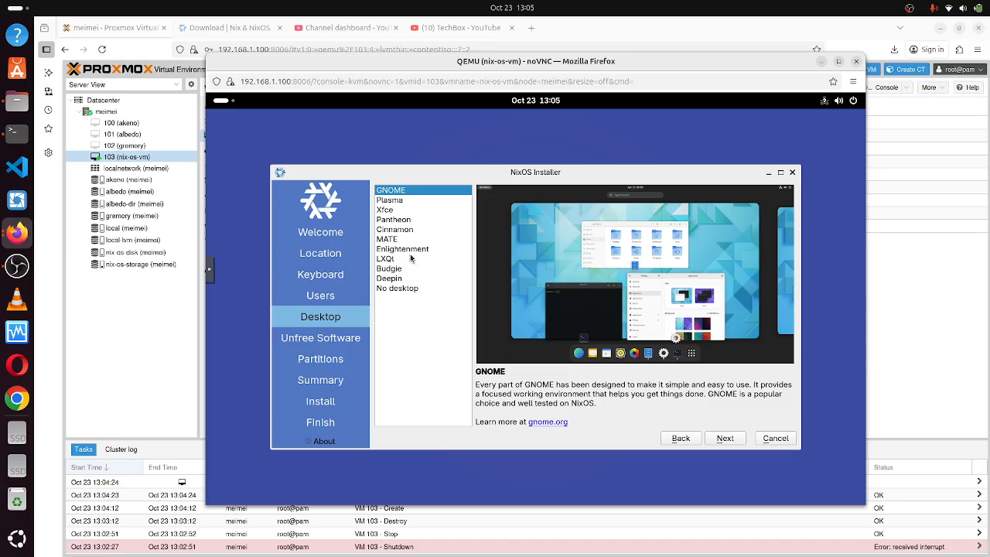
pyautogui.click(399, 278)
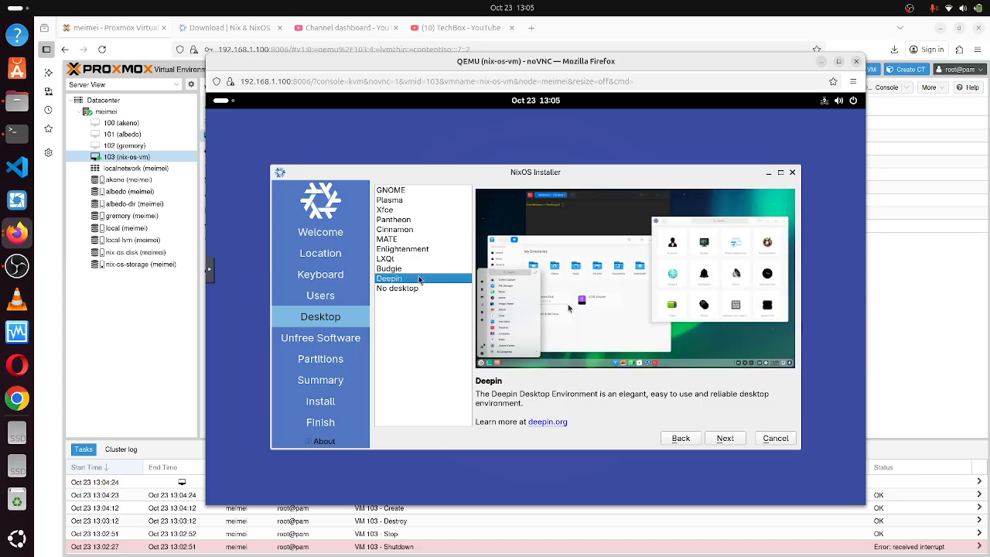
pyautogui.click(725, 438)
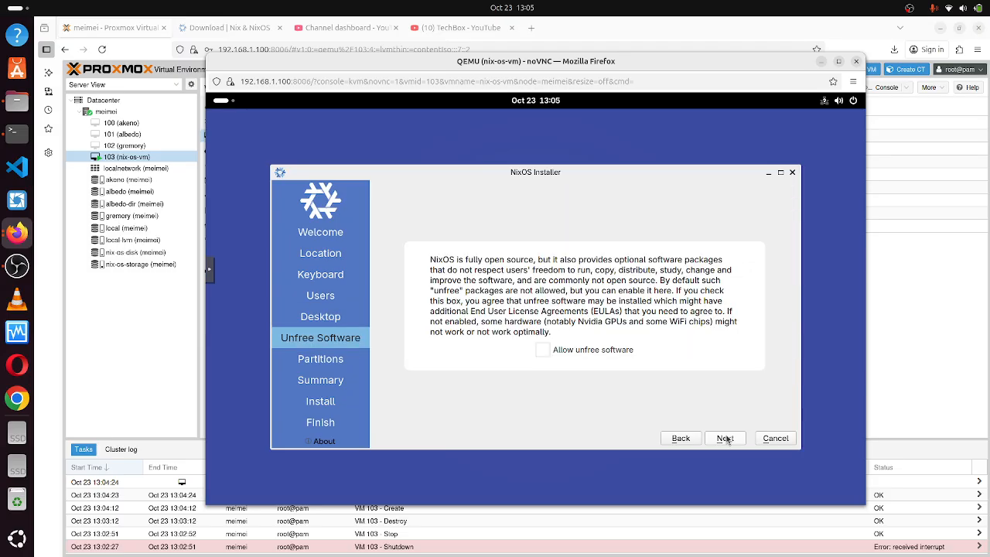
pyautogui.click(543, 351)
# Choose Erase disk for partitioning and start the installation from the Summary.
pyautogui.click(726, 437)
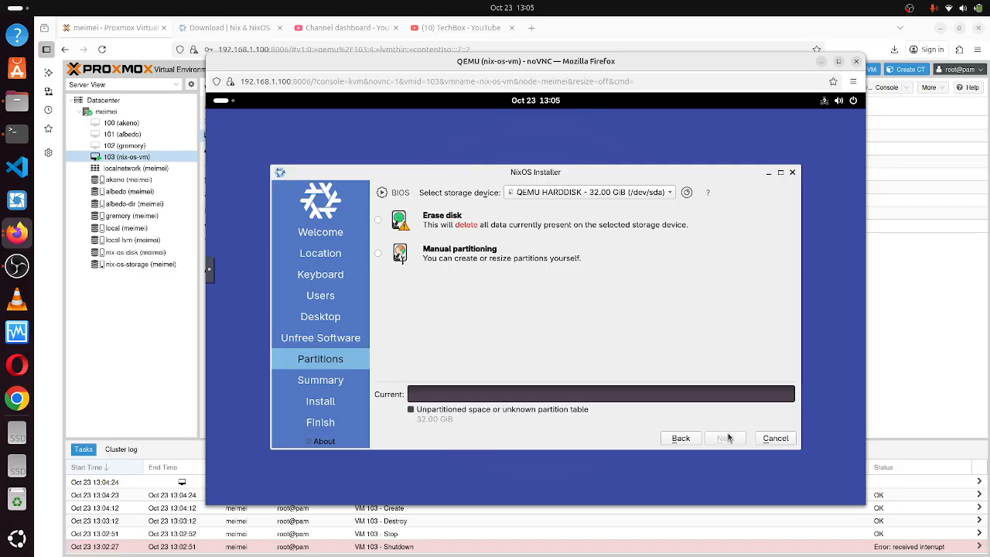
pyautogui.click(379, 220)
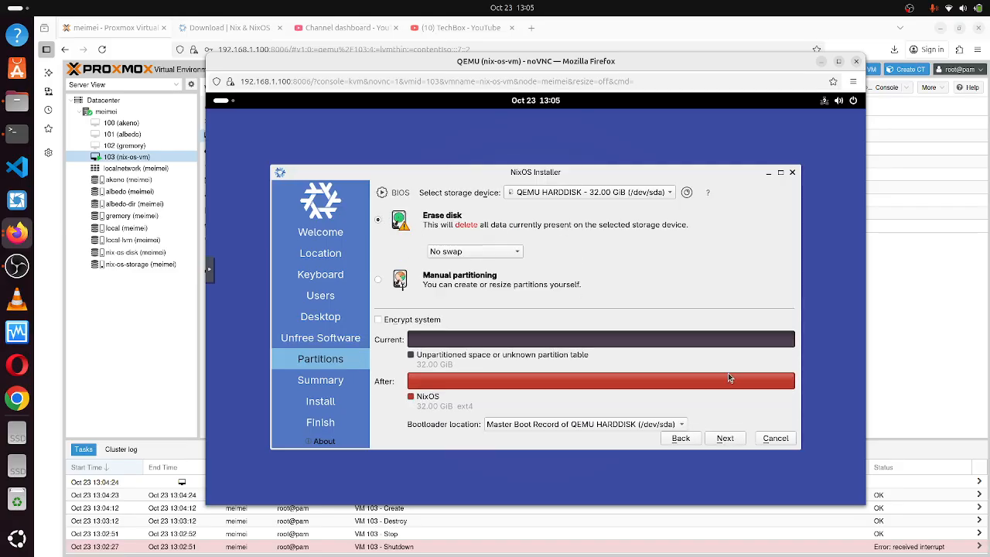
pyautogui.click(724, 438)
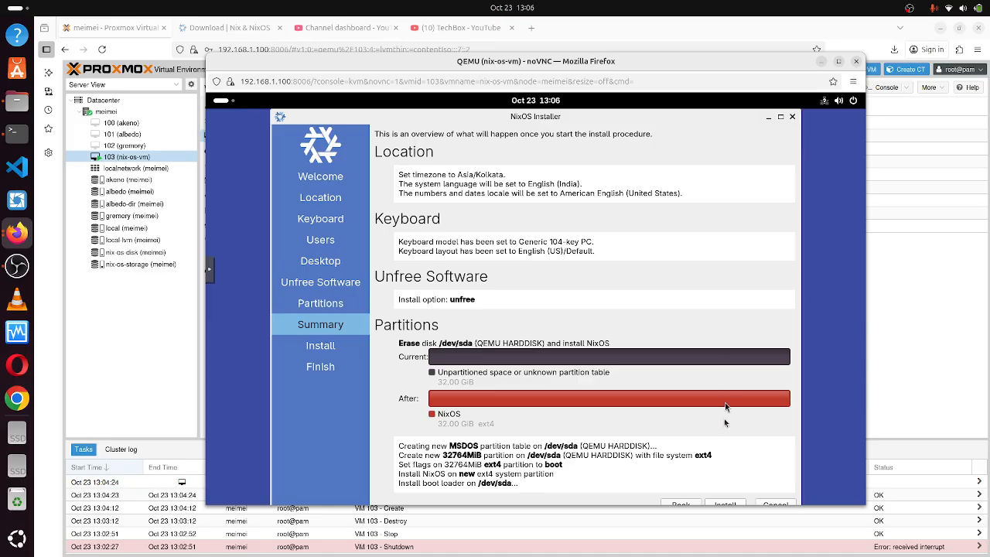
pyautogui.click(726, 504)
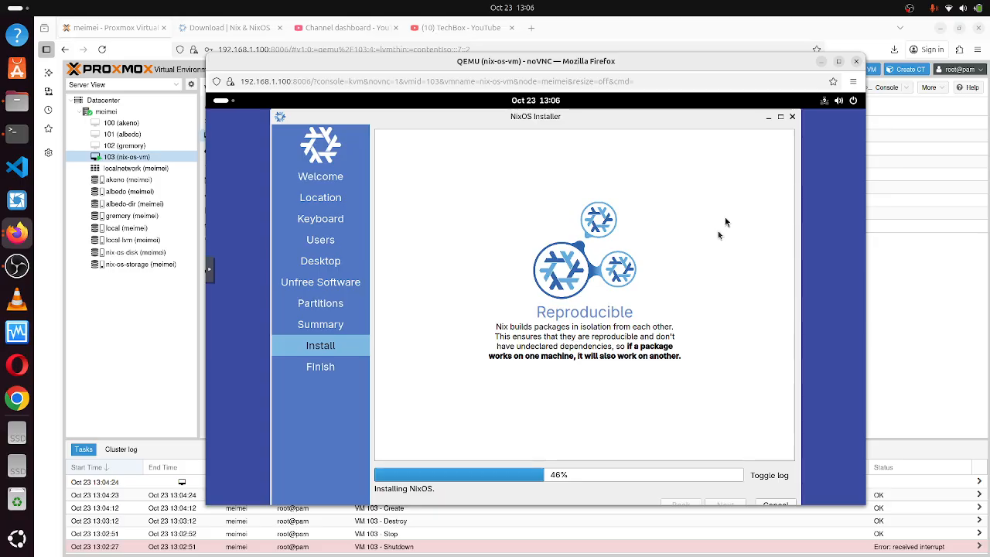
# Show the installation log at 46%, then bring OBS Studio to the front.
pyautogui.click(774, 476)
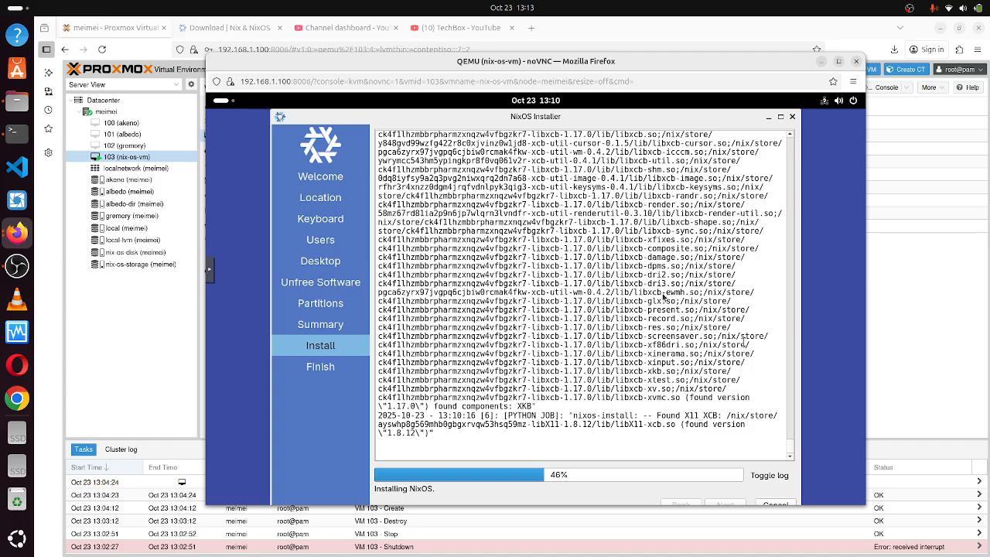
pyautogui.click(19, 269)
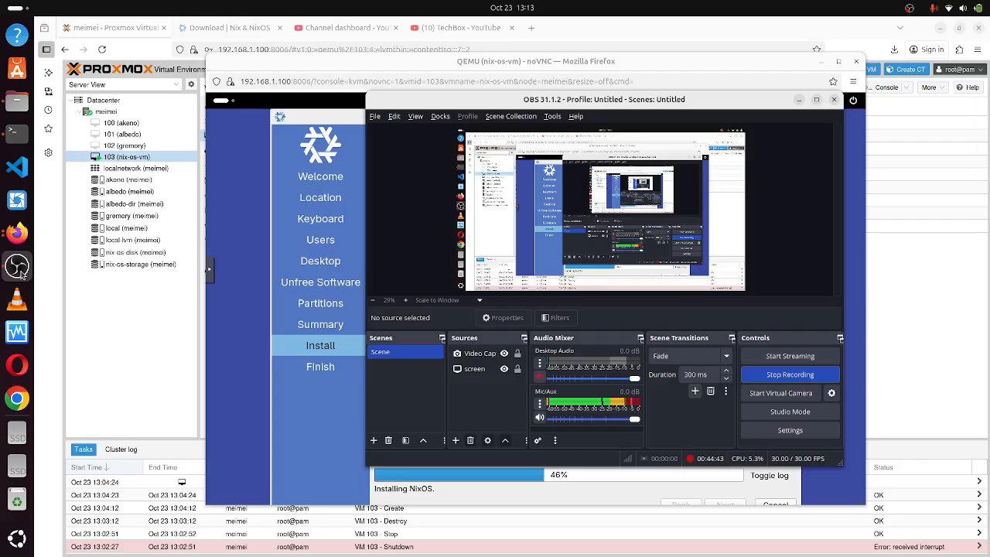
# Bring the Firefox noVNC console back in front, showing the installer log at 46%.
pyautogui.click(13, 237)
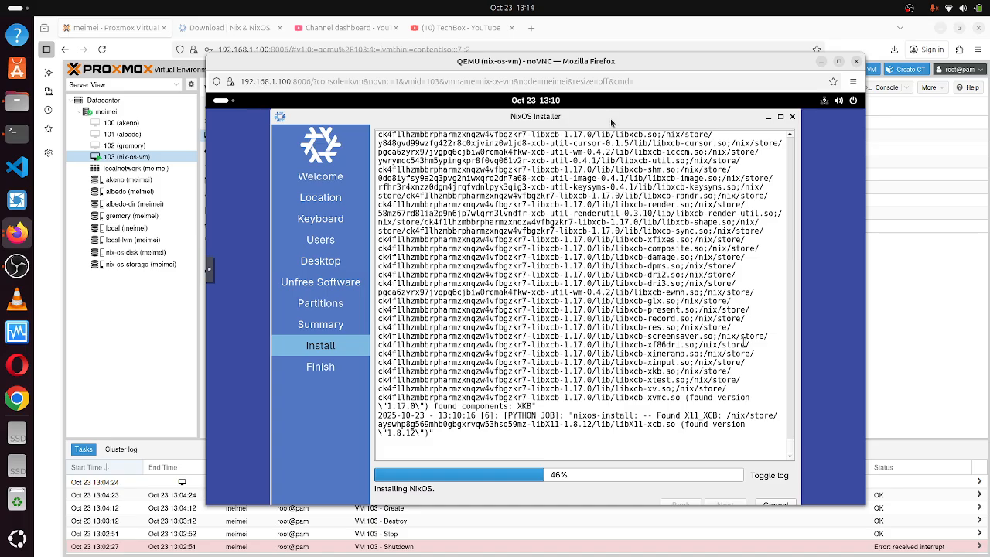
# Nudge the noVNC console window lower, then scroll the Tasks list down and back to the top.
pyautogui.moveTo(663, 69); pyautogui.dragTo(657, 32)
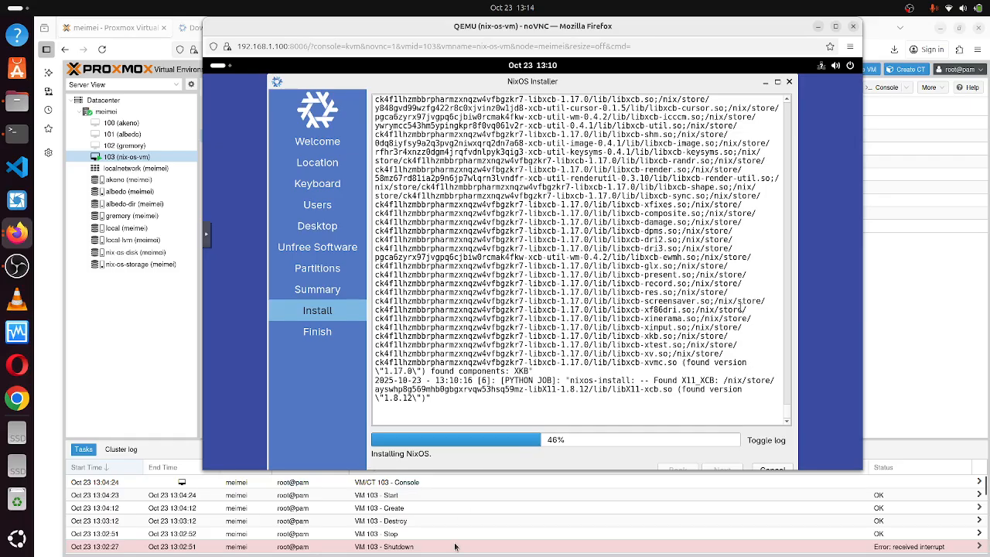
pyautogui.scroll(-5, 456, 545)
pyautogui.scroll(-3, 464, 534)
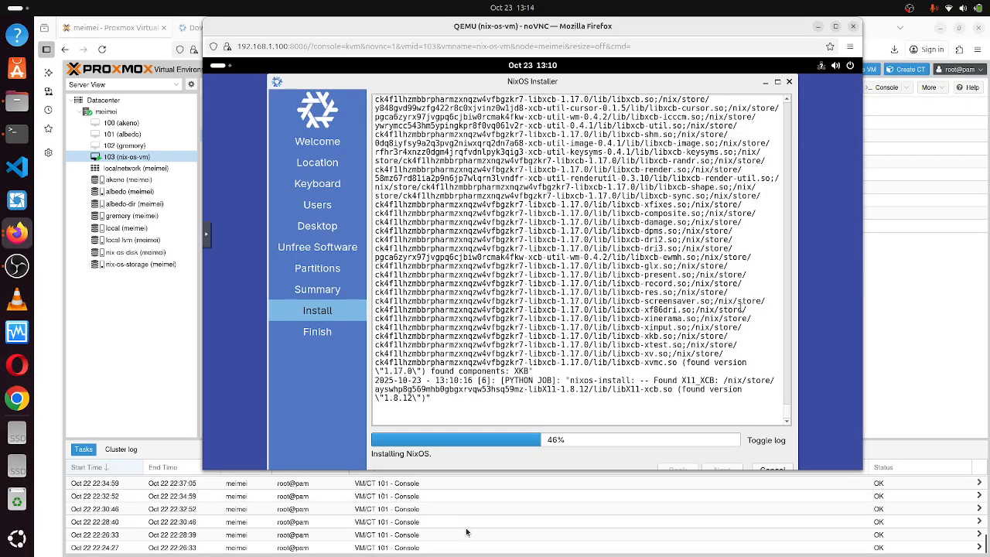
pyautogui.scroll(10, 466, 532)
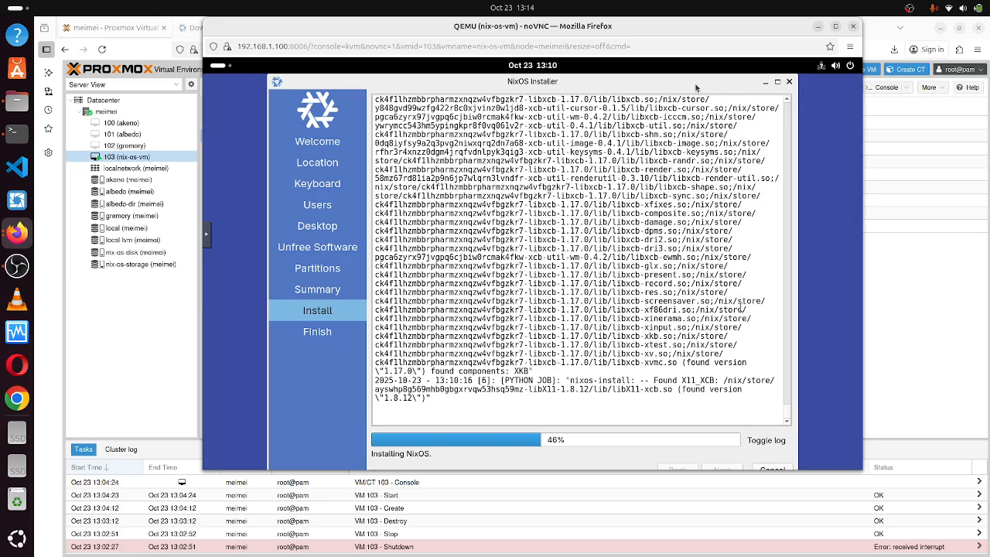
# Shift the noVNC console window around, ending up and to the left, while the installer holds at 46%.
pyautogui.click(644, 48)
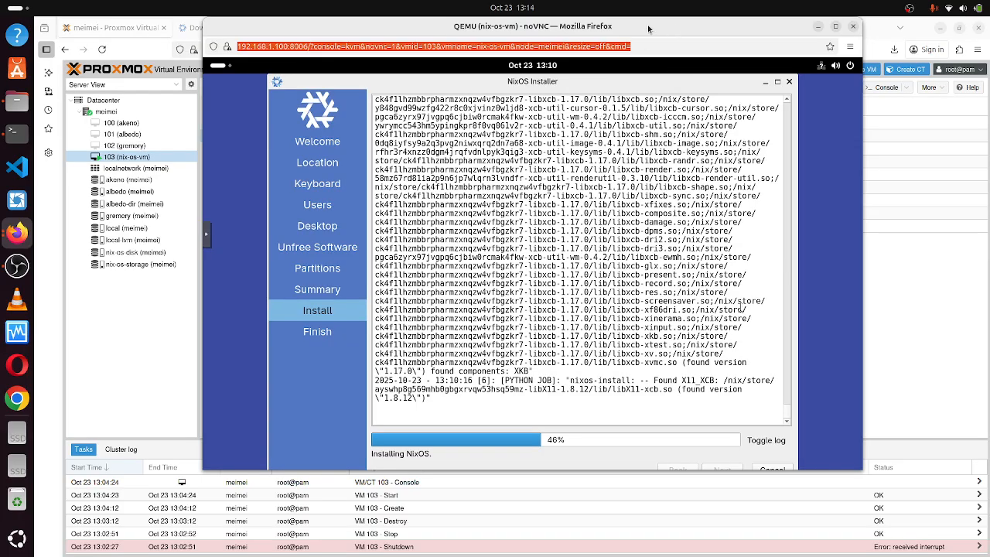
pyautogui.moveTo(649, 27); pyautogui.dragTo(638, 48)
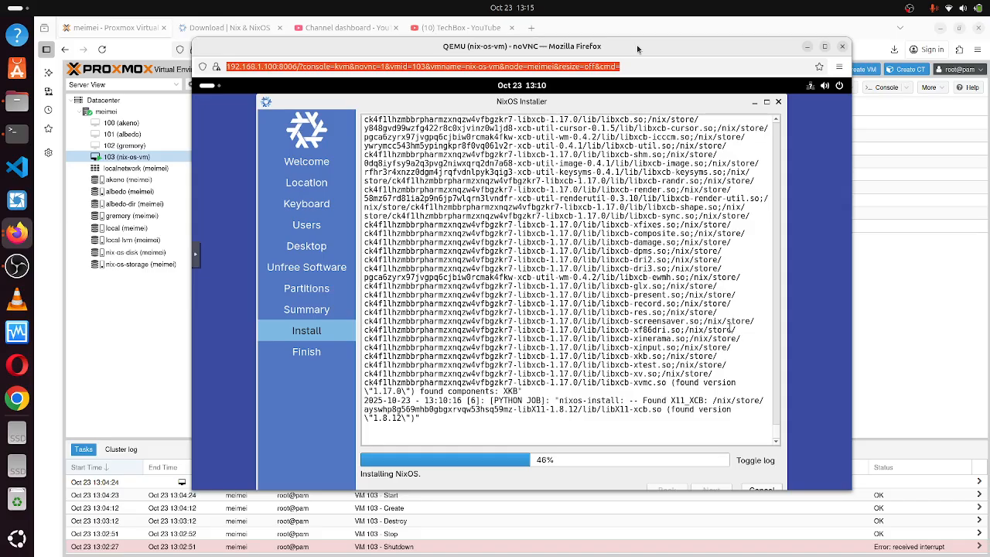
pyautogui.click(773, 246)
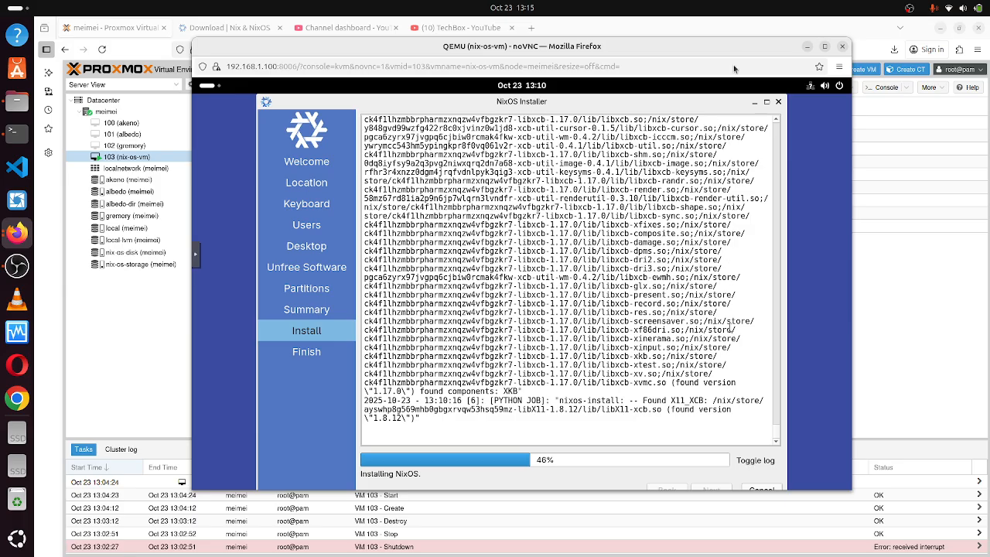
pyautogui.moveTo(742, 49); pyautogui.dragTo(722, 28)
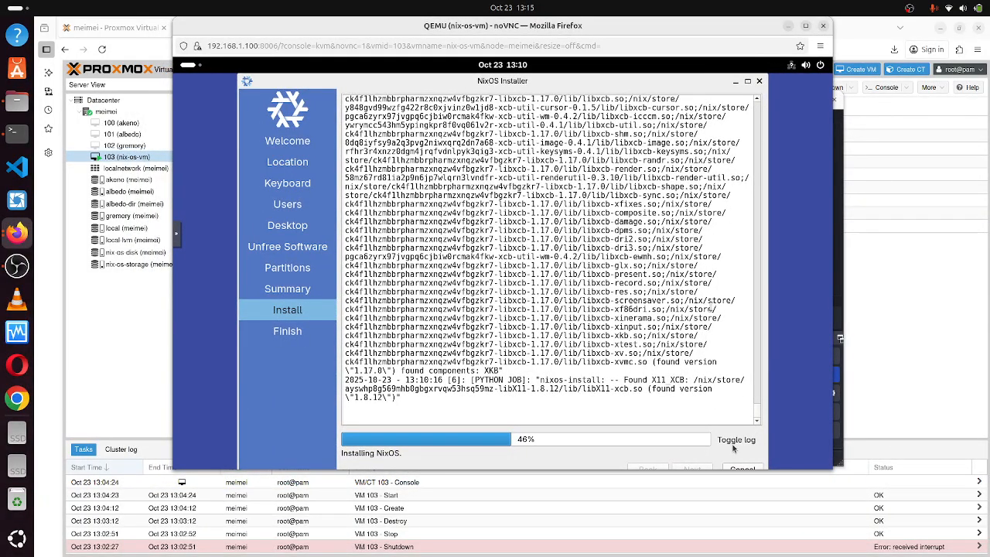
# Close the pop-out noVNC window, open VM 103's Console in Proxmox, then bring OBS Studio forward.
pyautogui.click(825, 28)
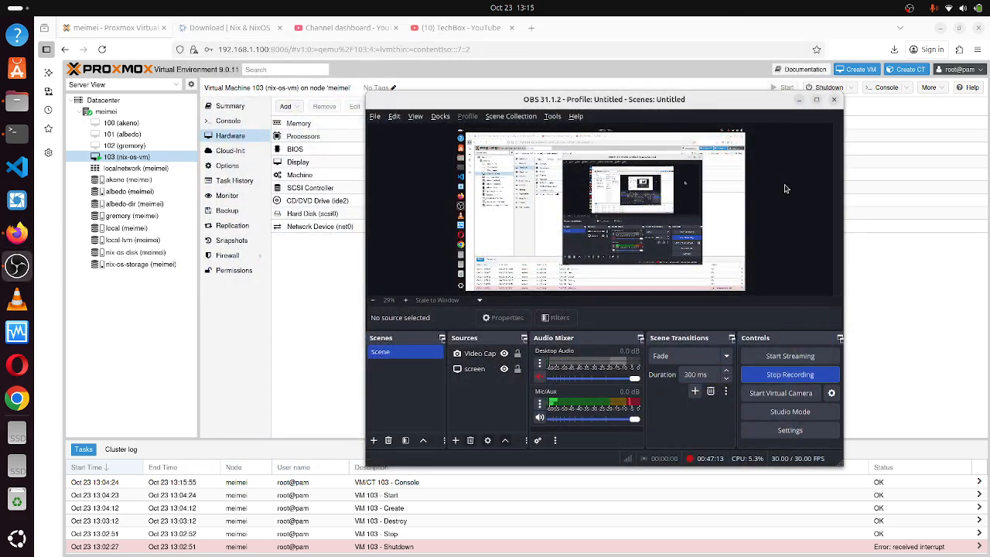
pyautogui.click(927, 277)
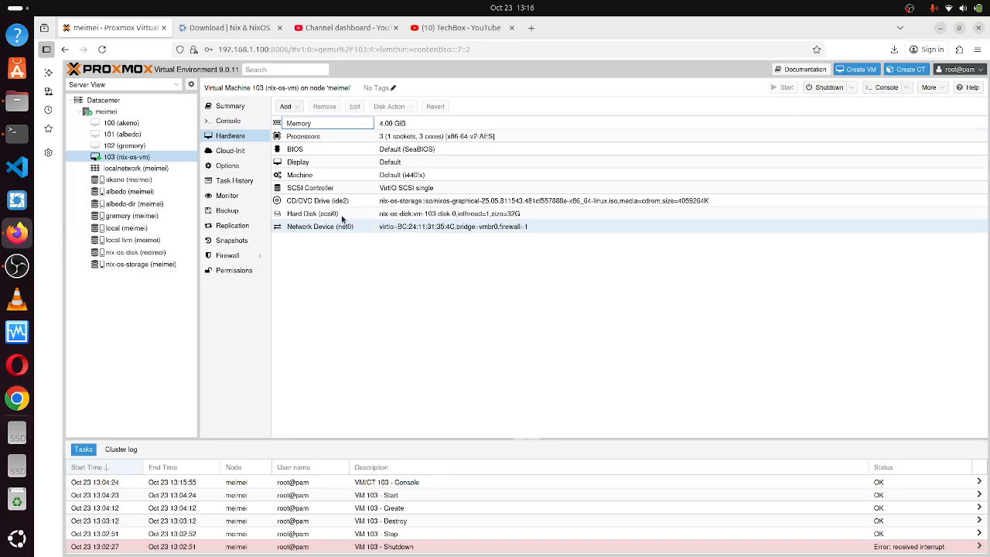
pyautogui.click(234, 122)
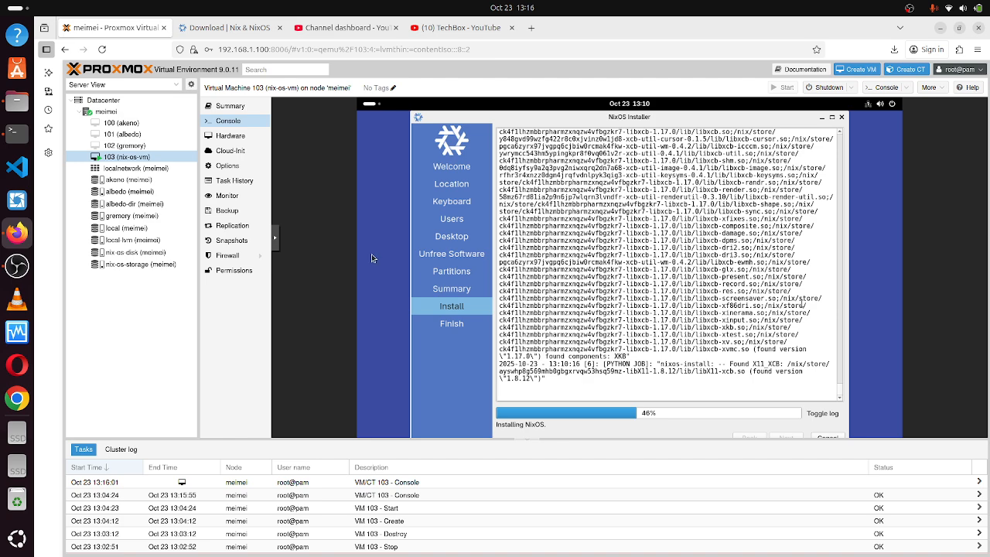
pyautogui.click(22, 275)
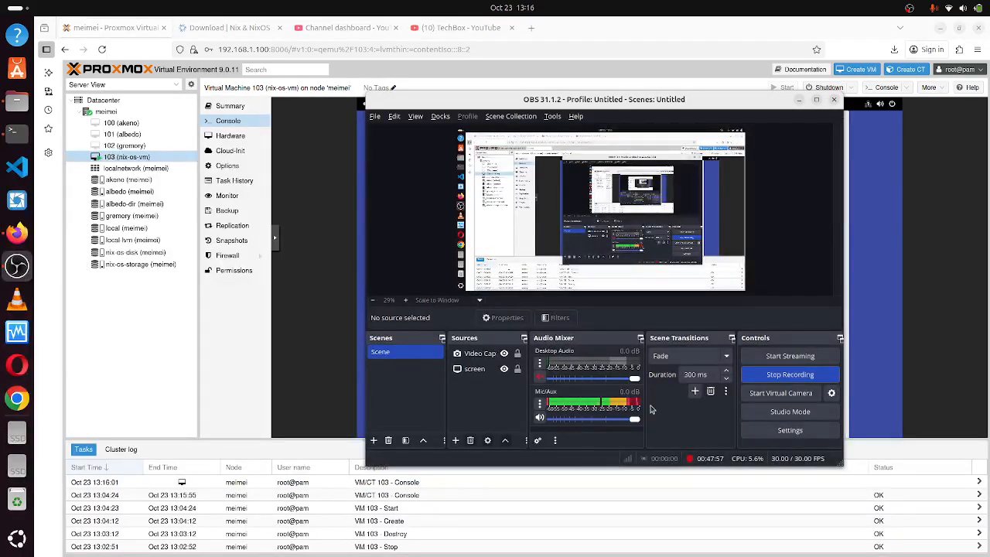